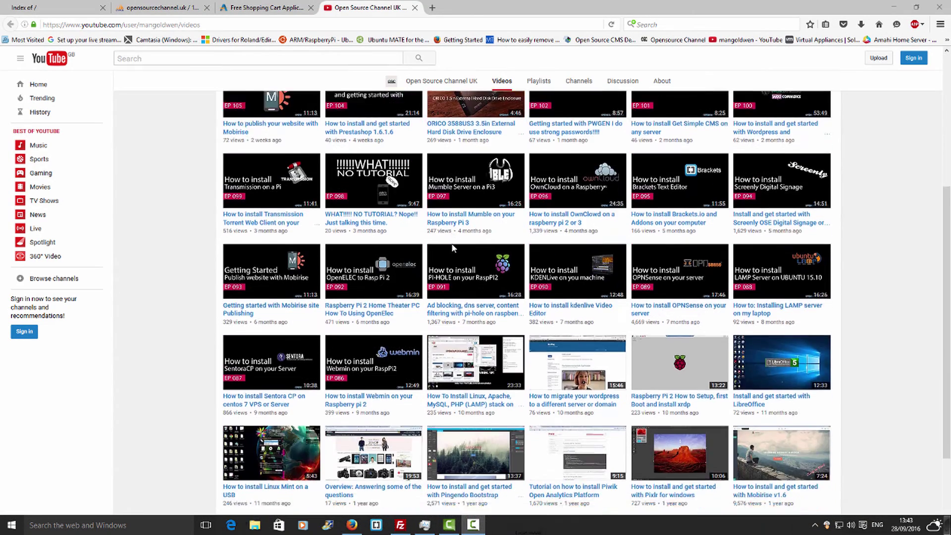
# Step: Leave the Open Source Channel UK Videos grid for the AbanteCart homepage tab
pyautogui.scroll(1, 453, 247)
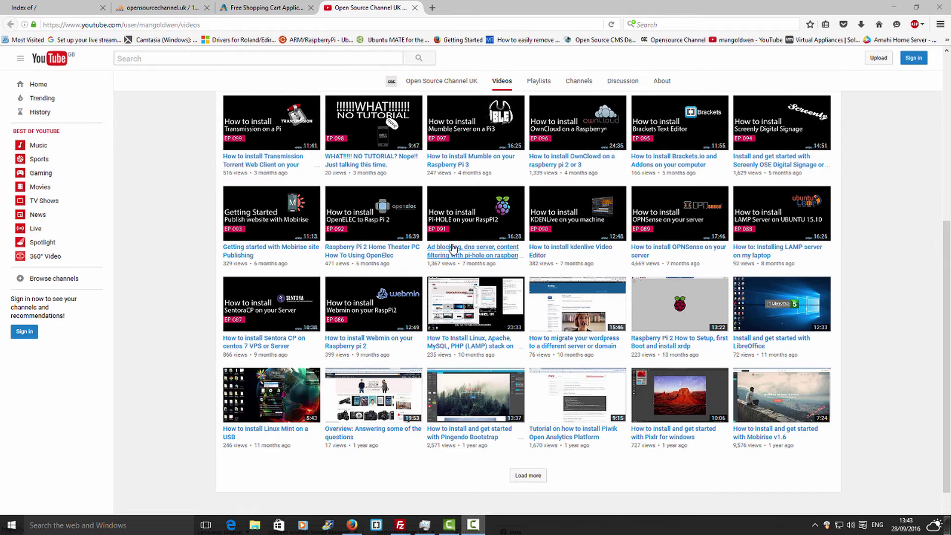
pyautogui.scroll(5, 453, 247)
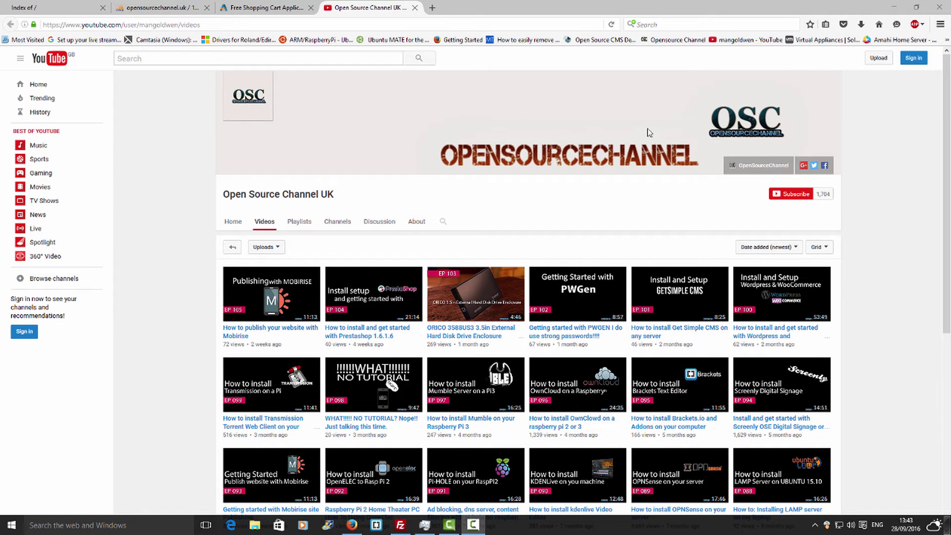
pyautogui.click(260, 8)
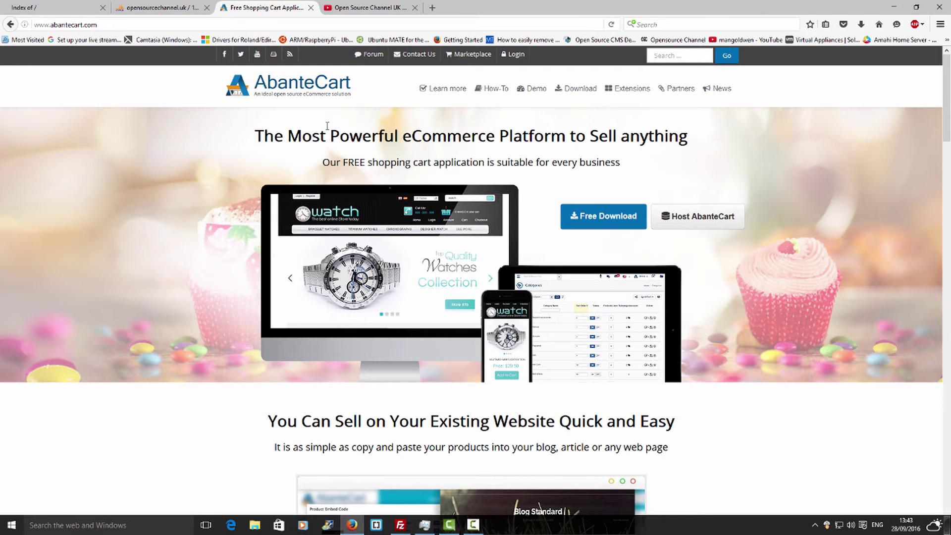
# Step: Go to the AbanteCart Free Download page
pyautogui.scroll(-10, 327, 128)
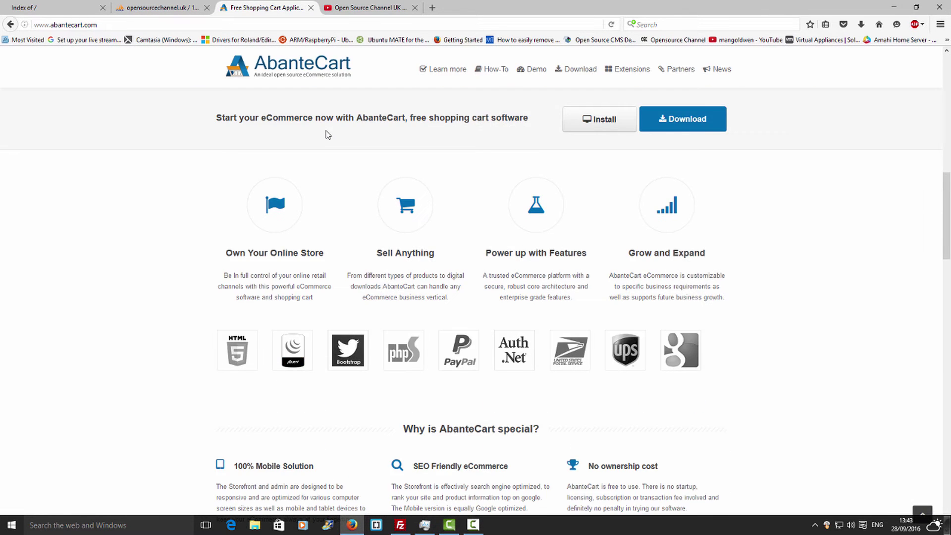
pyautogui.scroll(10, 327, 133)
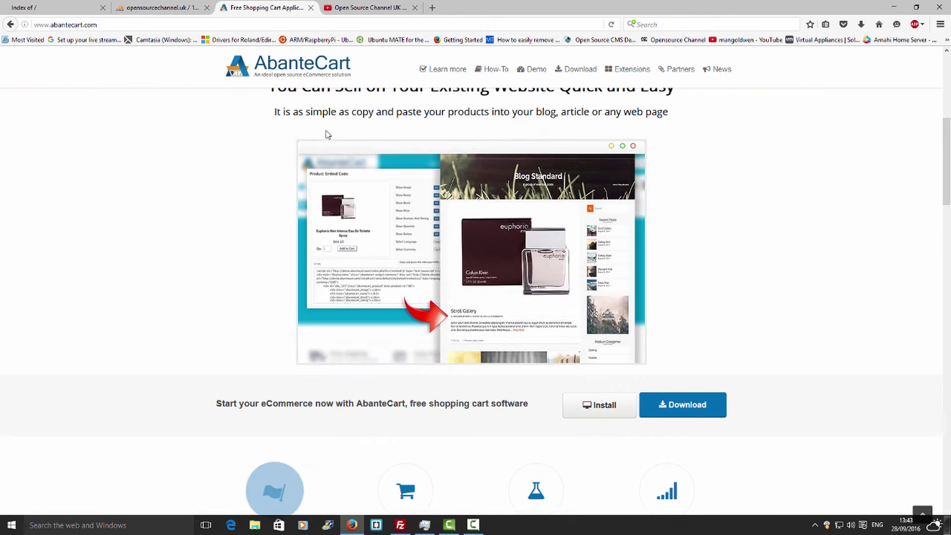
pyautogui.click(605, 220)
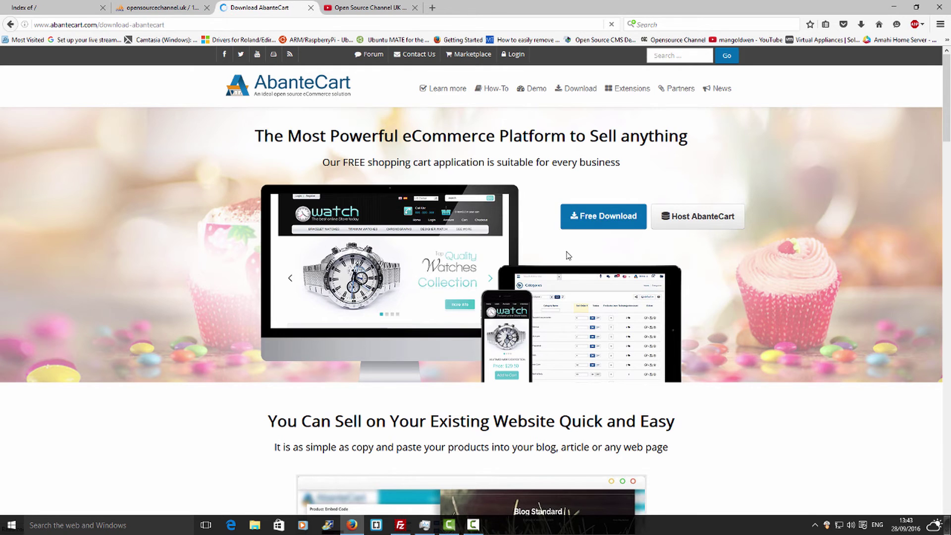
# Step: Skip the contribution, view the release 1.2.8 download page, then minimise Firefox
pyautogui.scroll(-10, 542, 245)
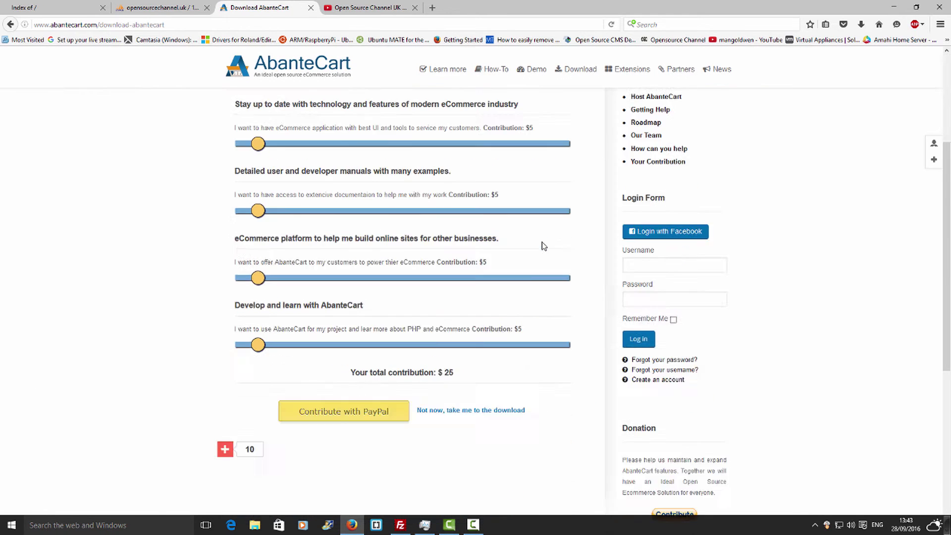
pyautogui.scroll(6, 542, 245)
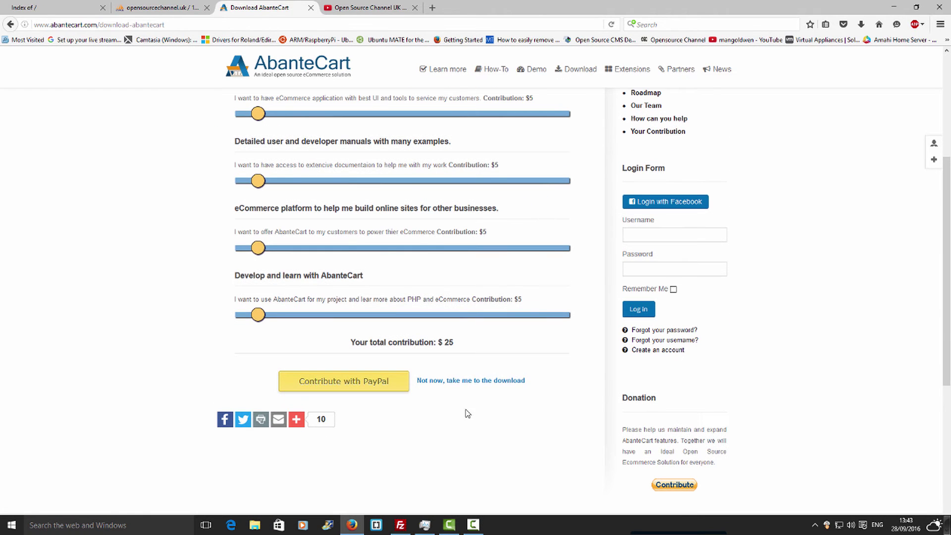
pyautogui.click(453, 382)
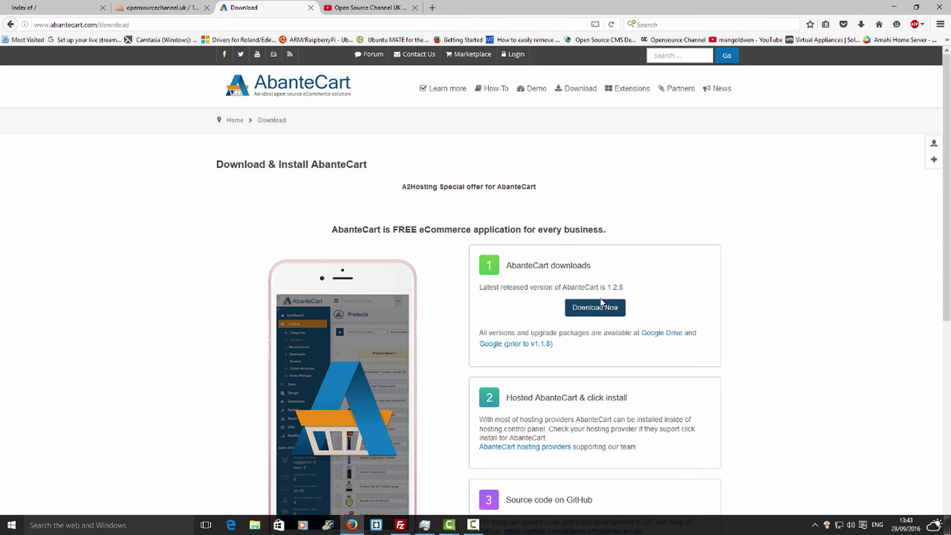
pyautogui.scroll(-6, 585, 313)
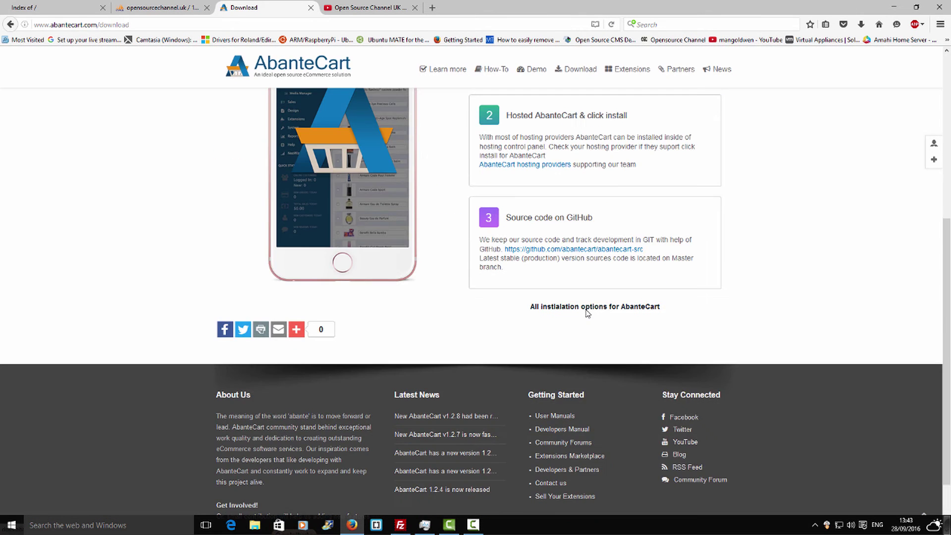
pyautogui.scroll(6, 586, 313)
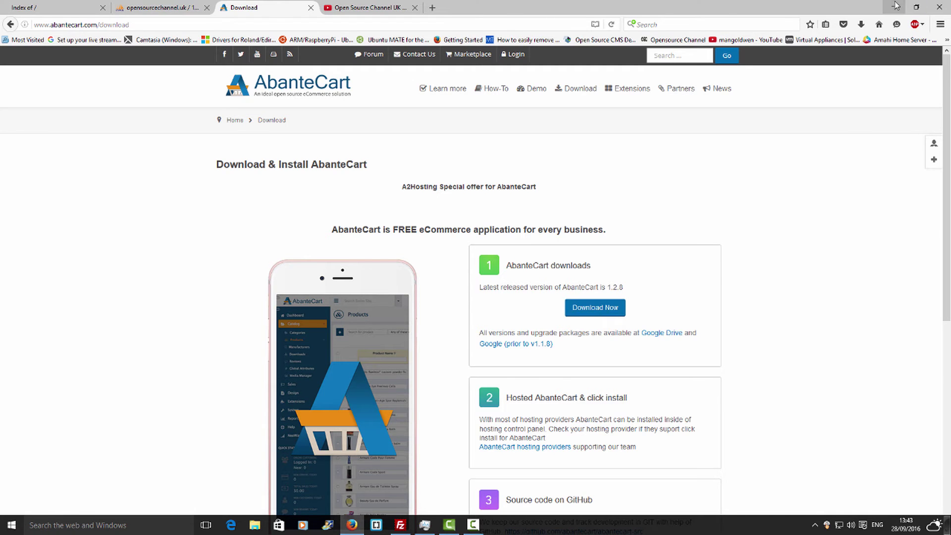
pyautogui.click(893, 7)
# Step: Close Task Manager, start extracting abantecart-src-master.zip in WinRAR, and return to the Index of / tab
pyautogui.click(169, 19)
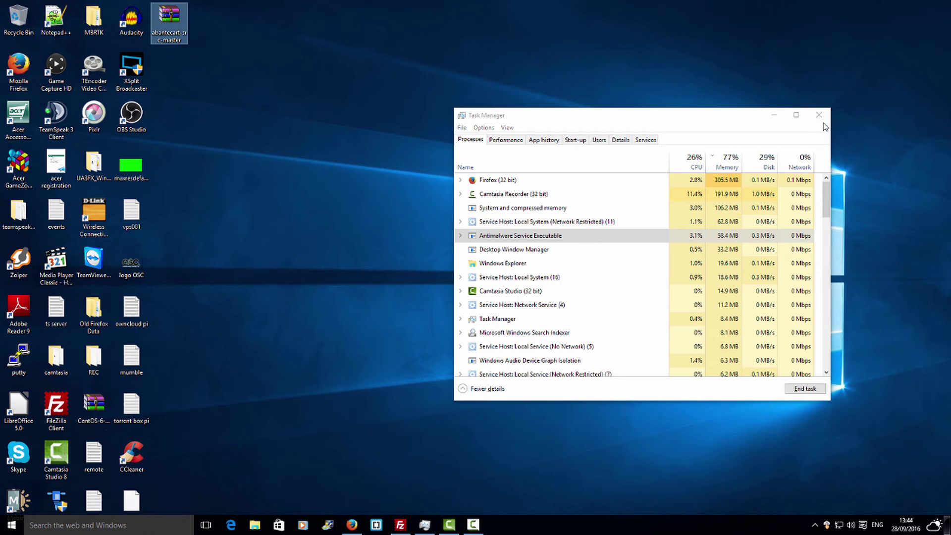
pyautogui.click(818, 118)
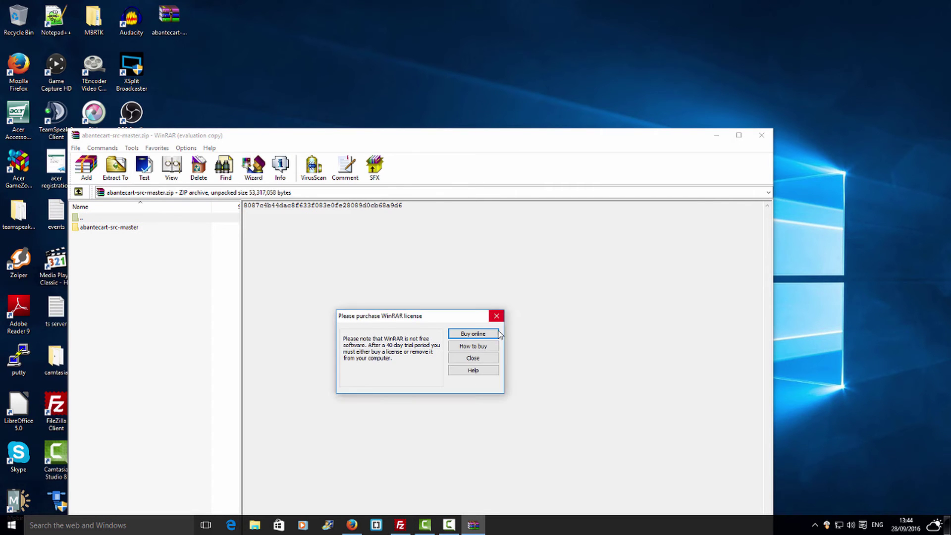
pyautogui.click(495, 317)
pyautogui.moveTo(340, 132); pyautogui.dragTo(669, 105)
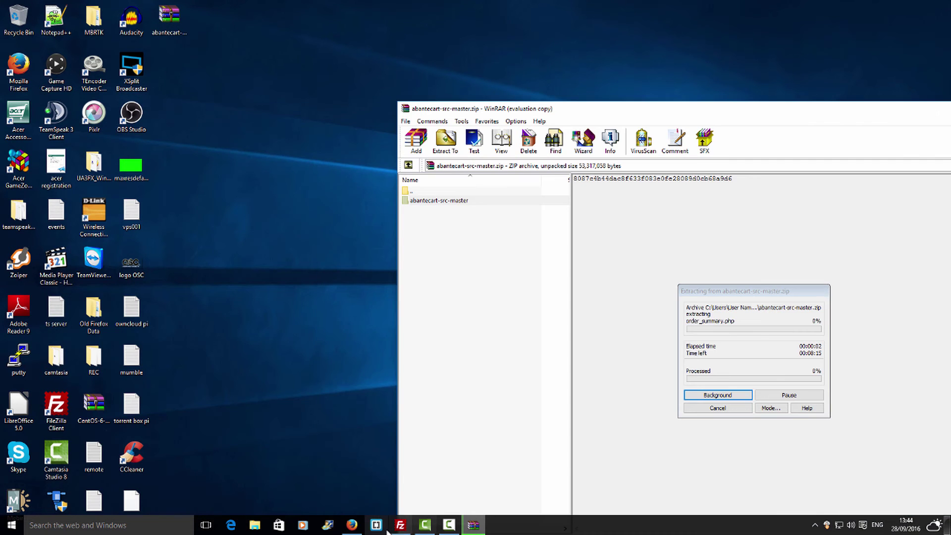
pyautogui.click(351, 525)
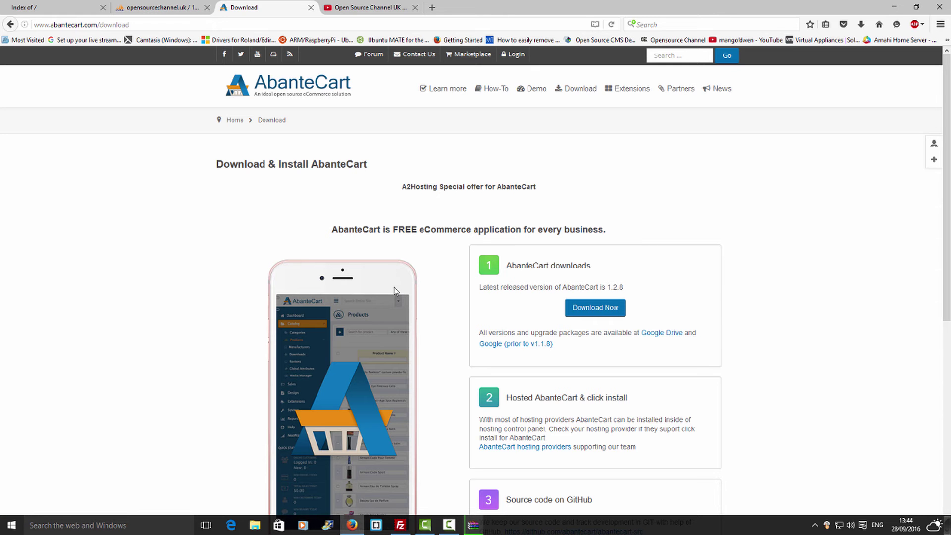
pyautogui.click(75, 7)
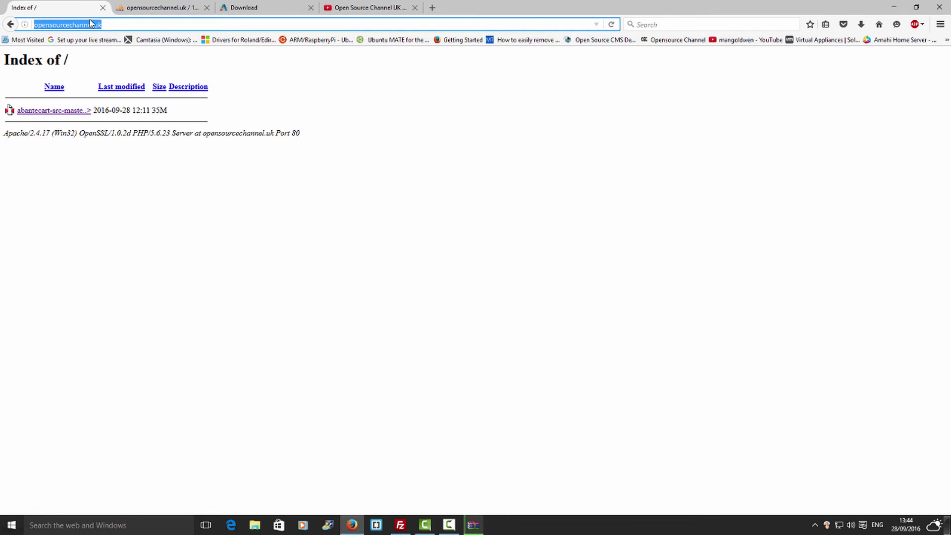
# Step: Drop the prestashop database in phpMyAdmin
pyautogui.click(143, 11)
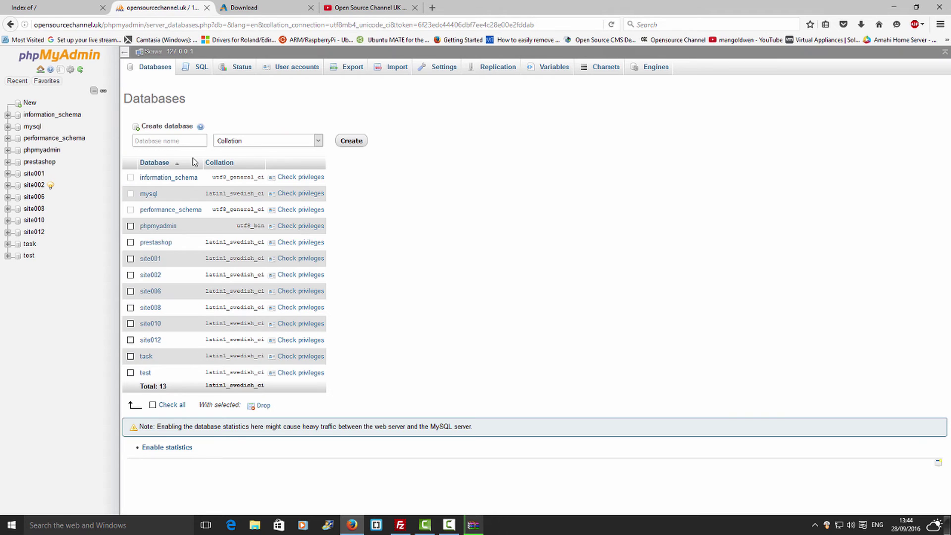
pyautogui.click(131, 242)
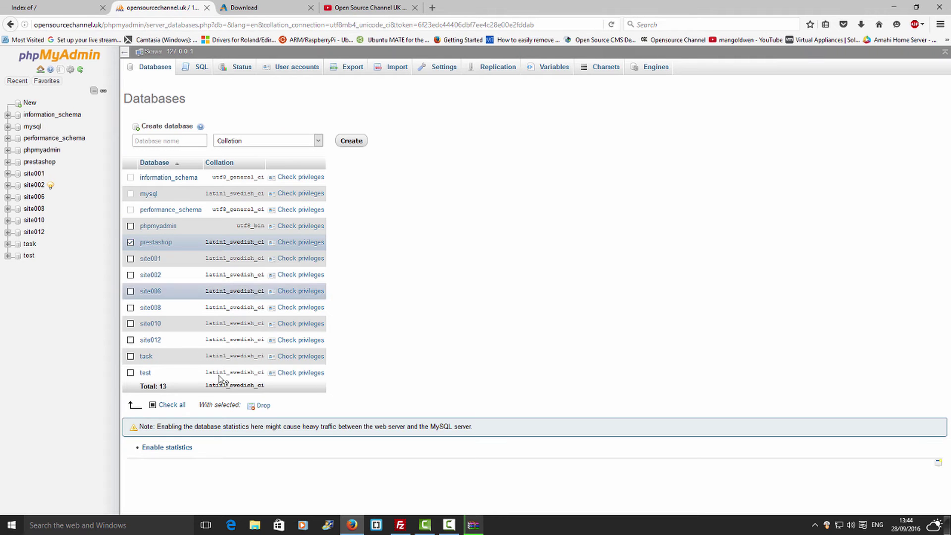
pyautogui.click(258, 406)
pyautogui.click(490, 315)
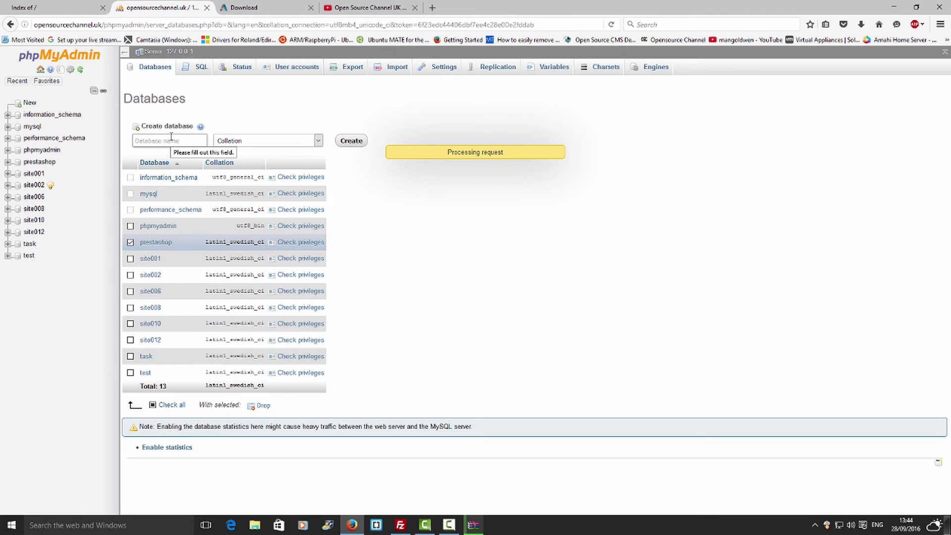
# Step: Enter abante as the new database name
pyautogui.click(170, 136)
pyautogui.write('ab')
pyautogui.click(444, 158)
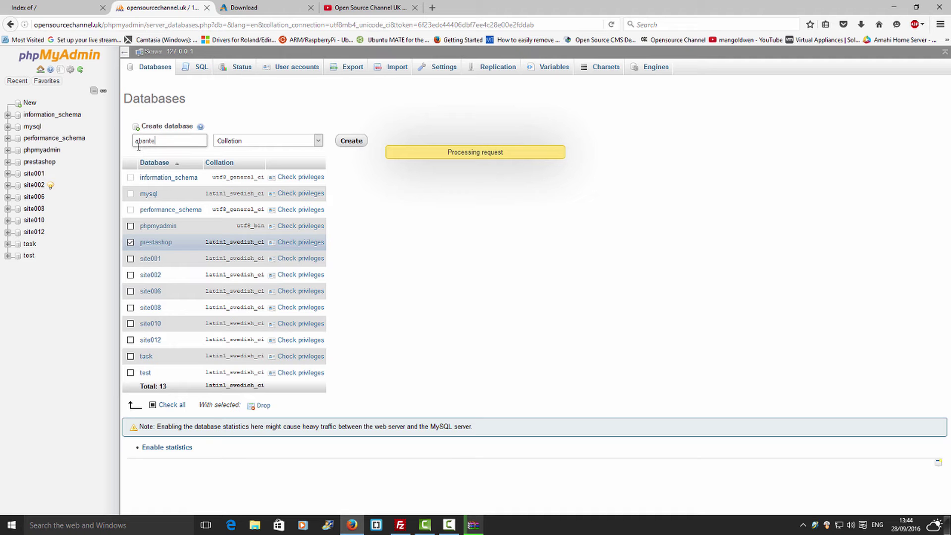
pyautogui.moveTo(157, 141); pyautogui.dragTo(120, 138)
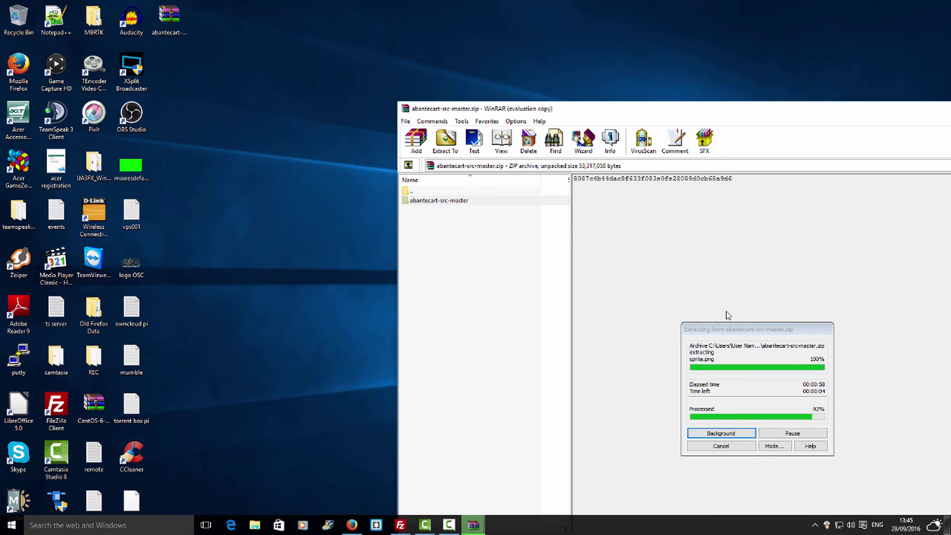
# Step: Open FileZilla's empty remote osc folder and close WinRAR
pyautogui.click(400, 524)
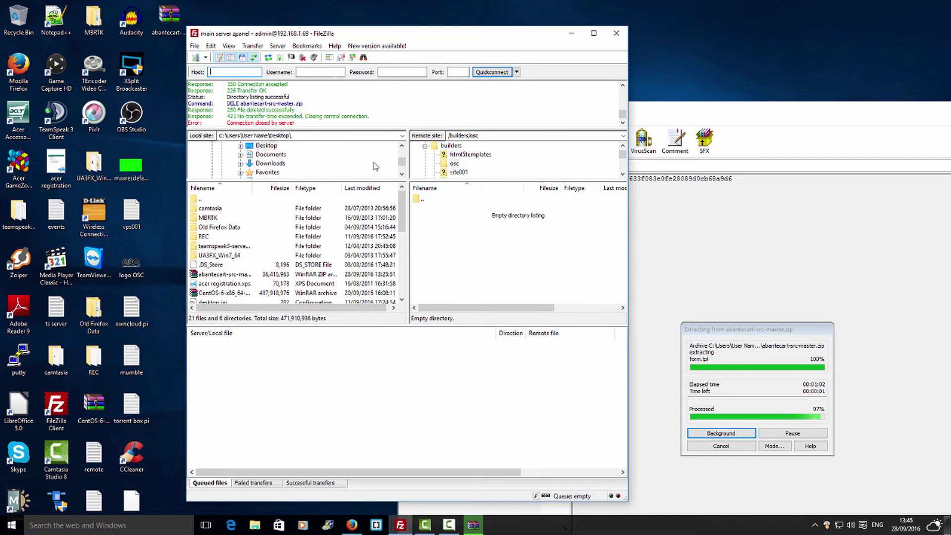
pyautogui.doubleClick(425, 201)
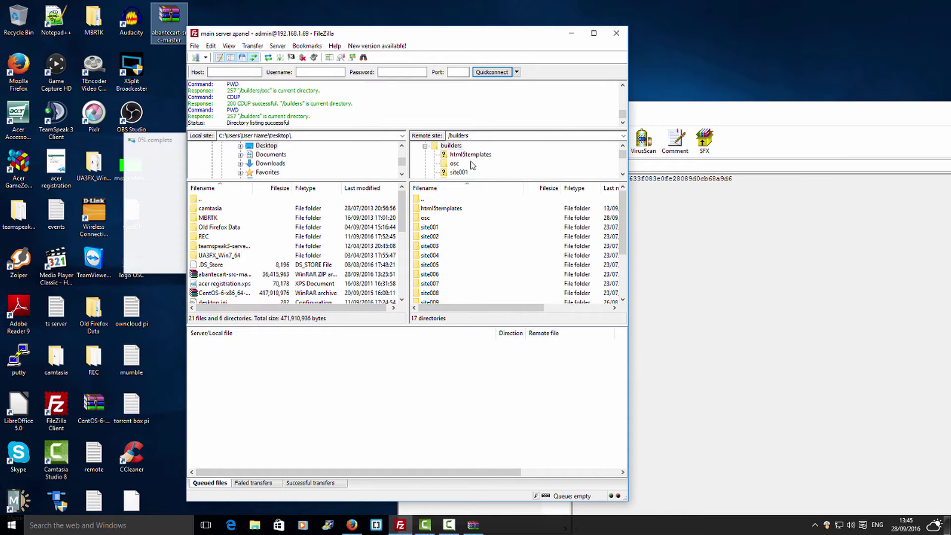
pyautogui.doubleClick(434, 221)
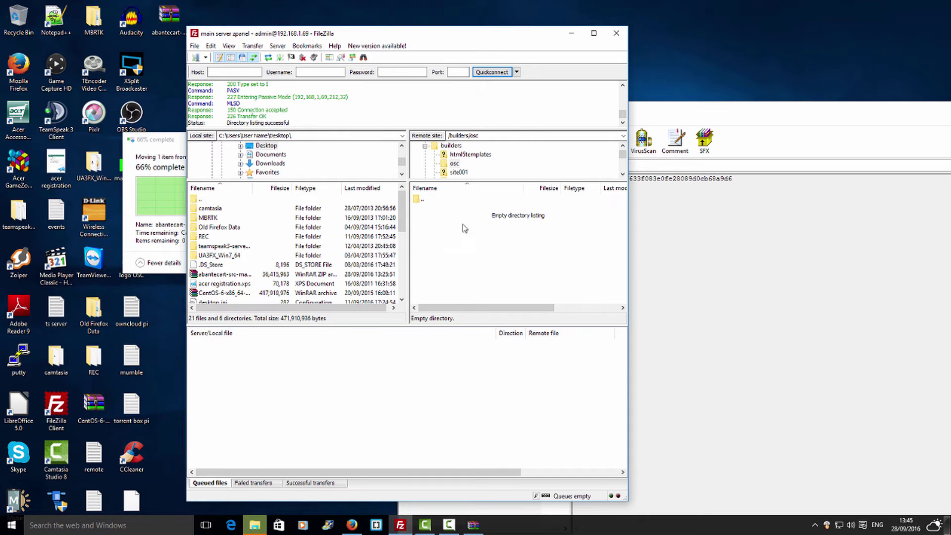
pyautogui.click(672, 261)
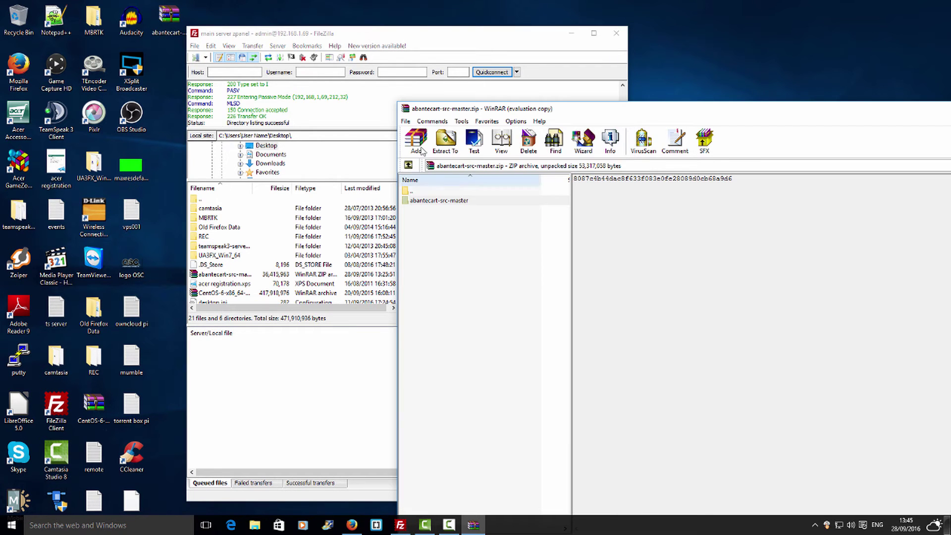
pyautogui.moveTo(911, 118); pyautogui.dragTo(684, 162)
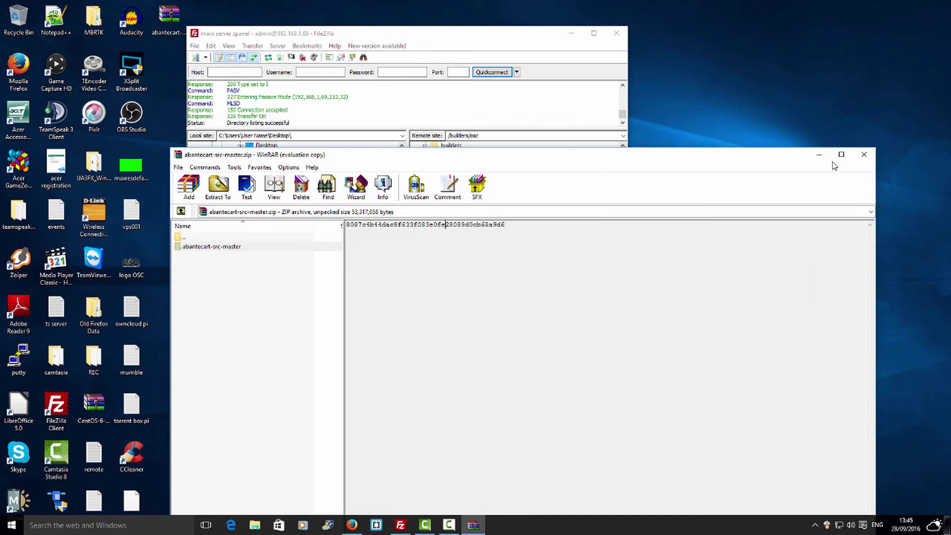
pyautogui.click(865, 158)
pyautogui.moveTo(499, 40); pyautogui.dragTo(642, 30)
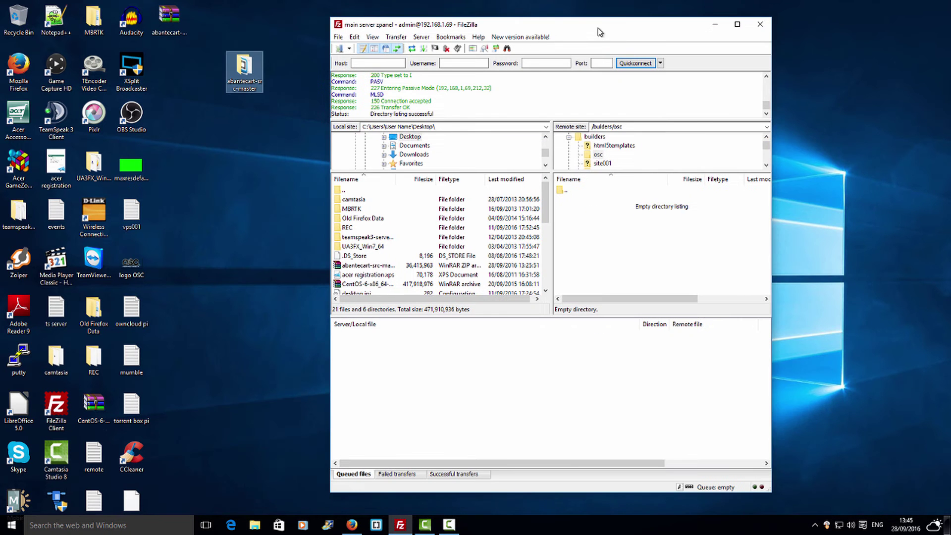
# Step: Drag all items from abantecart-src-master/public_html into FileZilla's /builders/osc folder
pyautogui.click(238, 78)
pyautogui.doubleClick(238, 79)
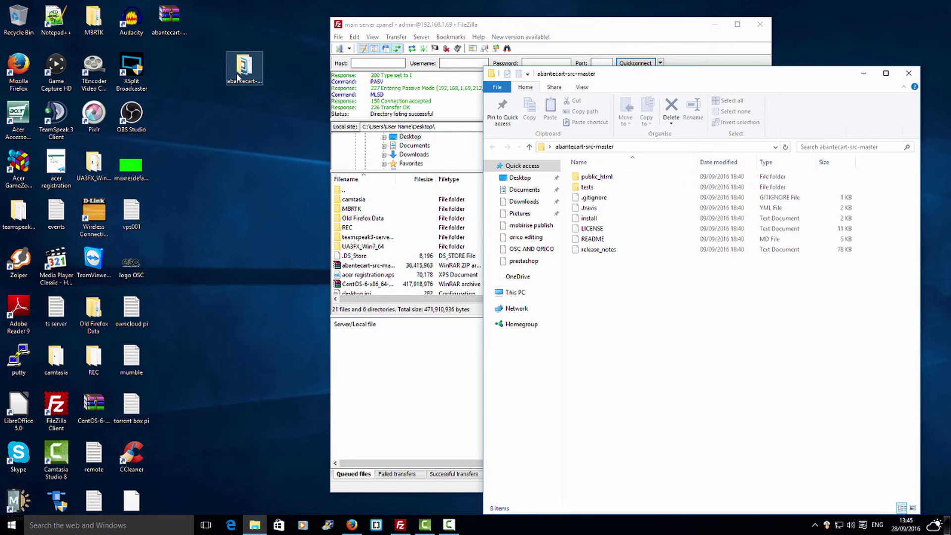
pyautogui.click(618, 182)
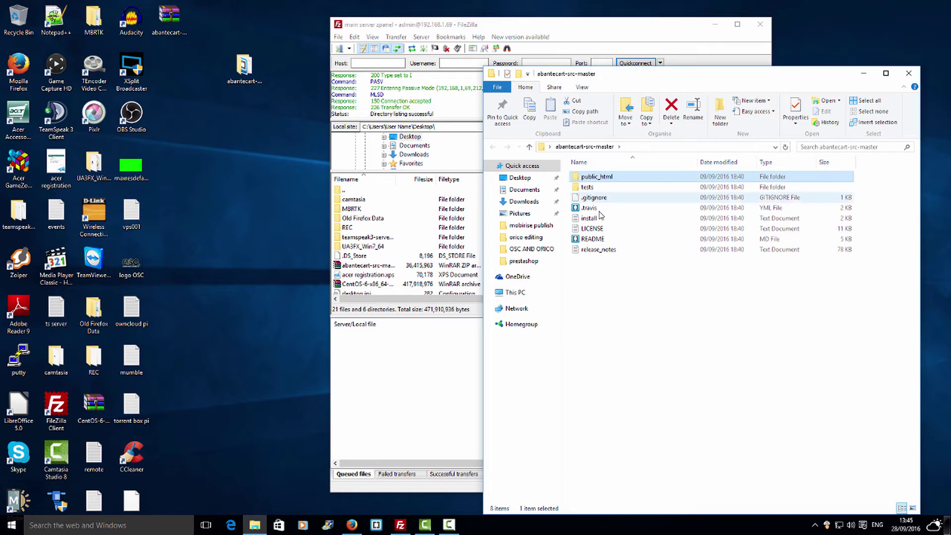
pyautogui.doubleClick(620, 181)
pyautogui.moveTo(651, 74); pyautogui.dragTo(803, 97)
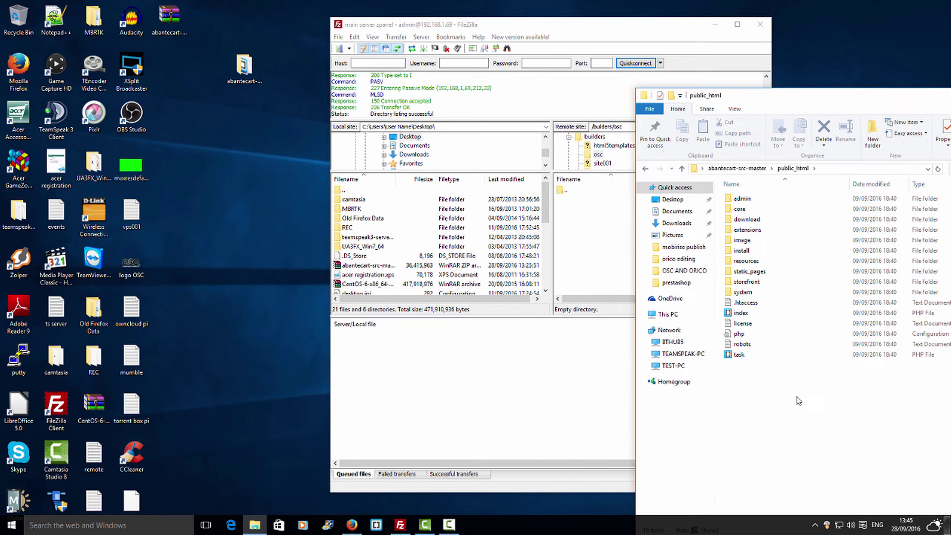
pyautogui.moveTo(796, 396); pyautogui.dragTo(738, 194)
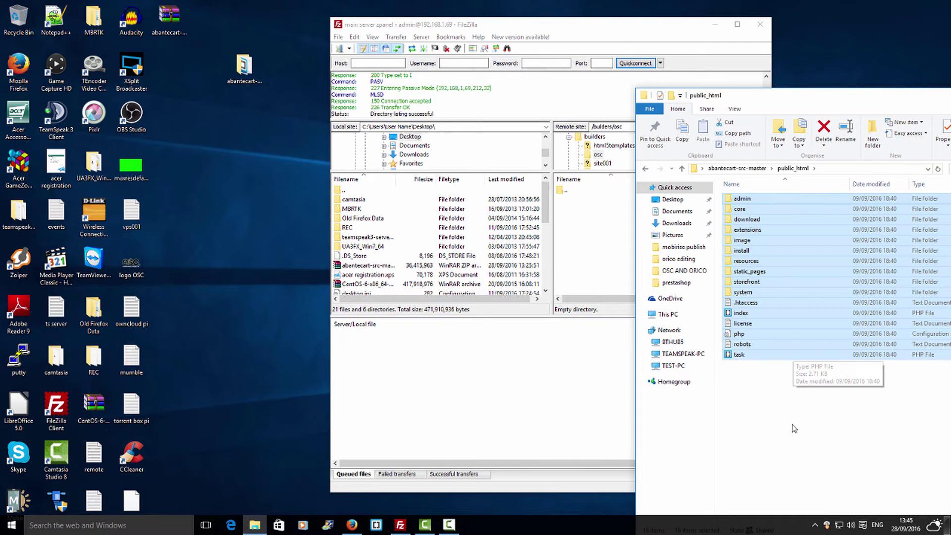
pyautogui.moveTo(791, 322); pyautogui.dragTo(610, 297)
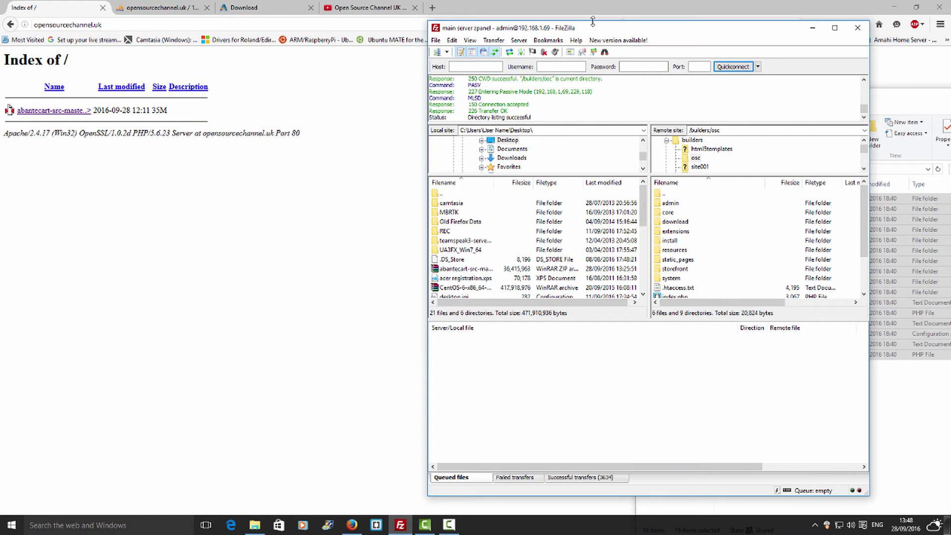
# Step: Load the installer at opensourcechannel.uk/install/index.php
pyautogui.moveTo(604, 33); pyautogui.dragTo(620, 31)
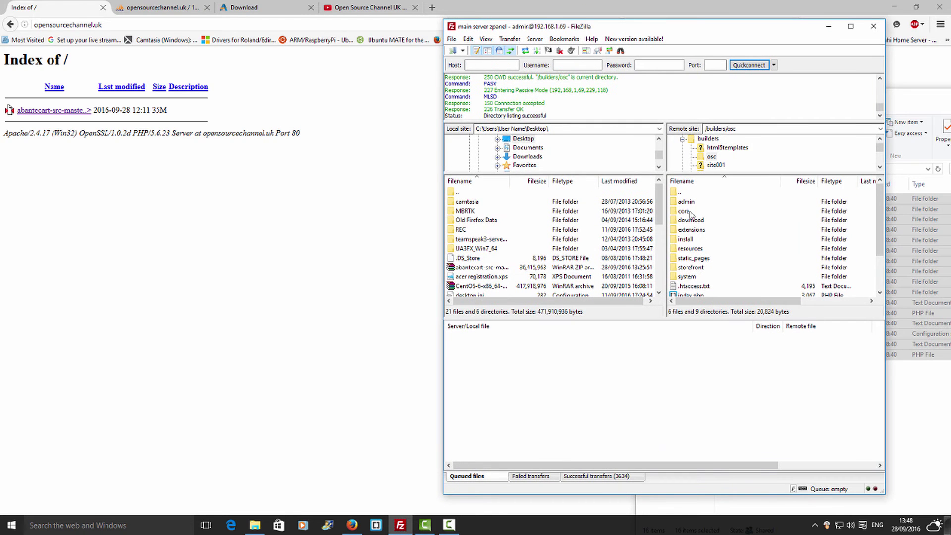
pyautogui.click(55, 9)
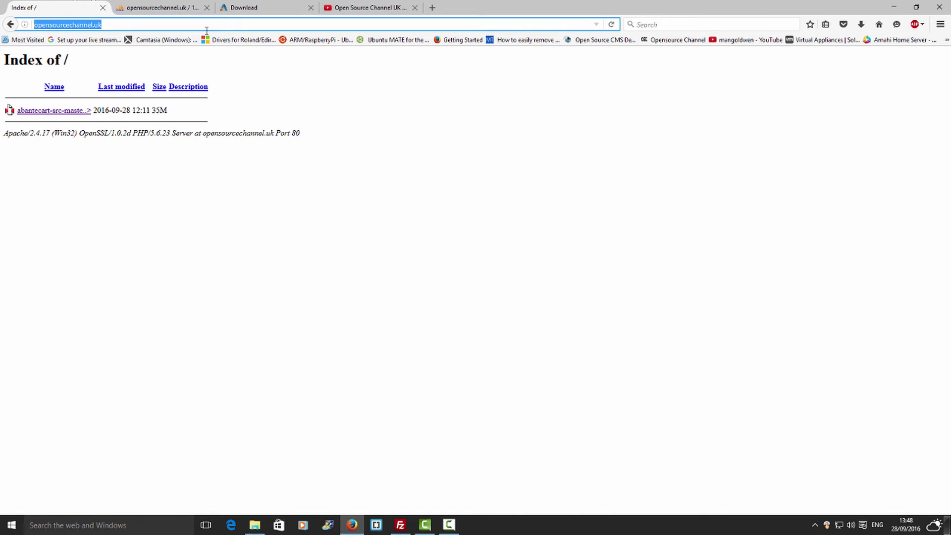
pyautogui.write('opensourcechannel.uk/install/index.php')
pyautogui.press('Return')
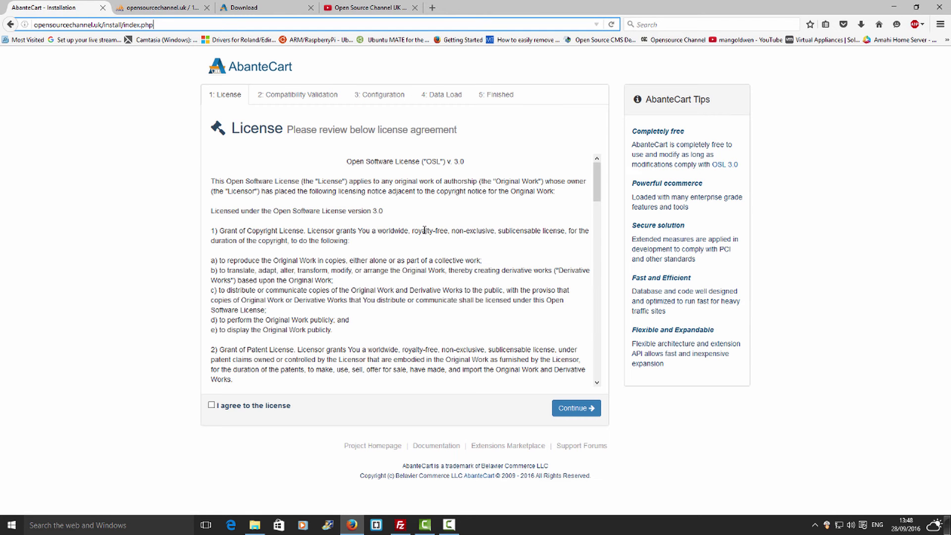
# Step: Agree to the license and continue past compatibility validation to Configuration
pyautogui.click(212, 405)
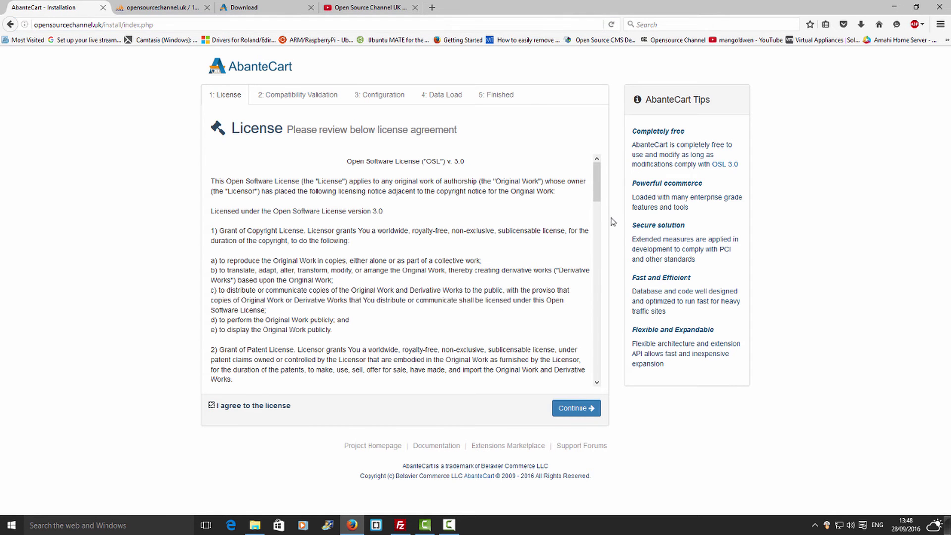
pyautogui.moveTo(598, 202); pyautogui.dragTo(538, 175)
pyautogui.click(586, 419)
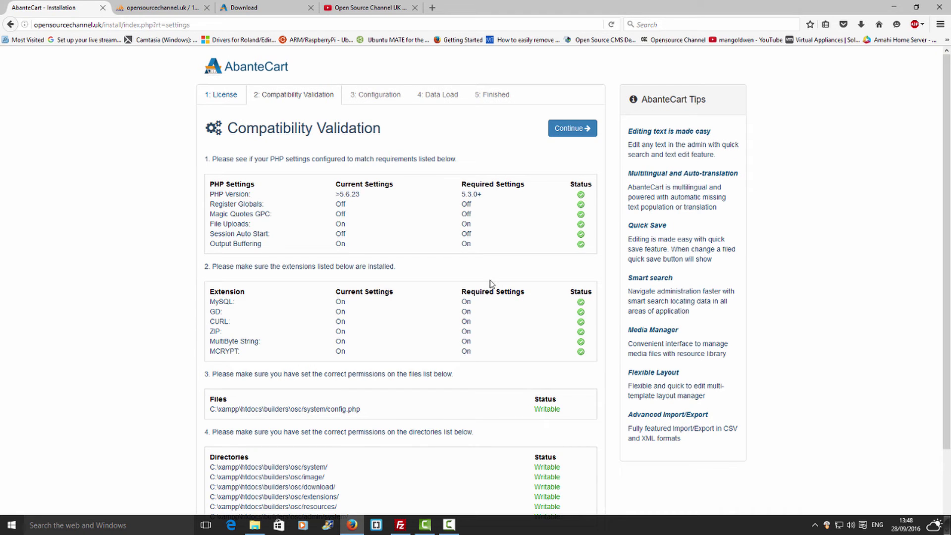
pyautogui.scroll(-3, 475, 272)
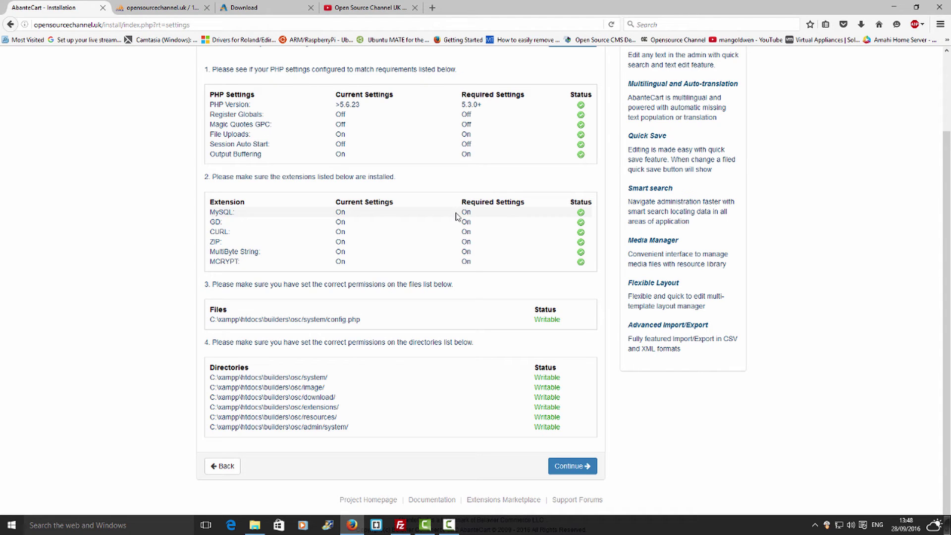
pyautogui.click(564, 471)
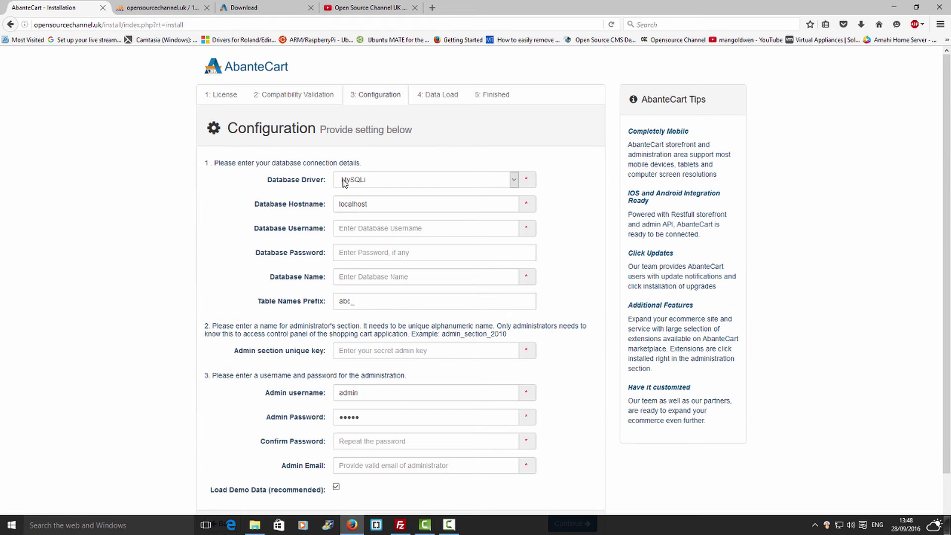
# Step: Keep MySQLi as the database driver and check the abante database in phpMyAdmin
pyautogui.click(345, 182)
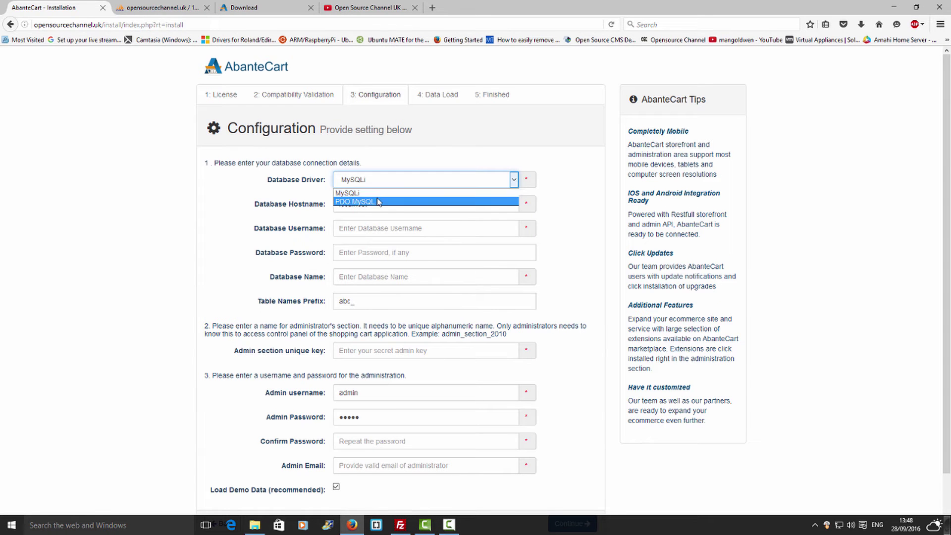
pyautogui.click(378, 194)
pyautogui.click(366, 231)
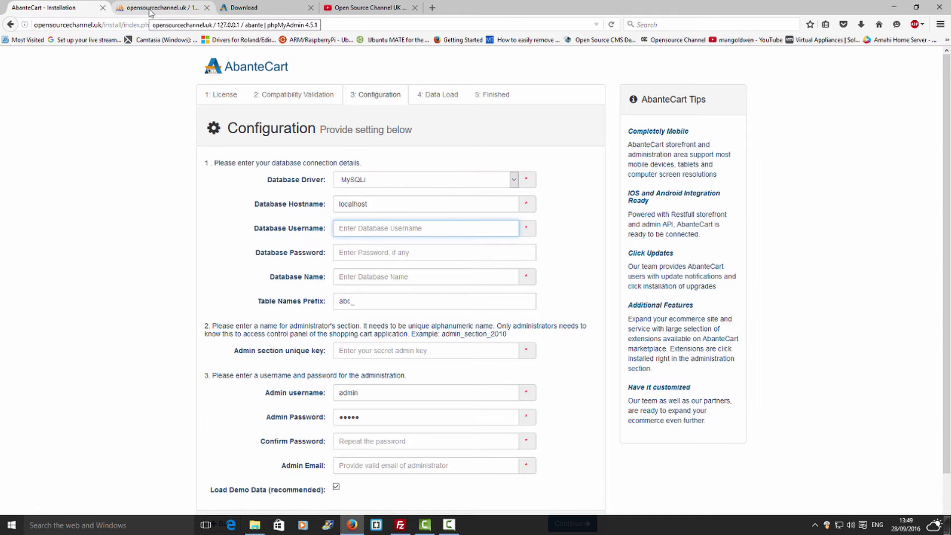
pyautogui.click(151, 14)
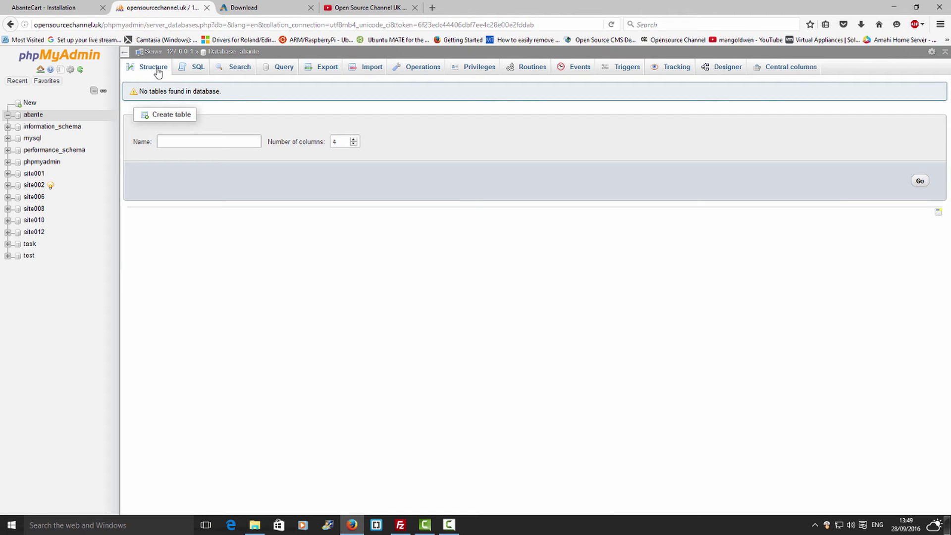
pyautogui.click(39, 118)
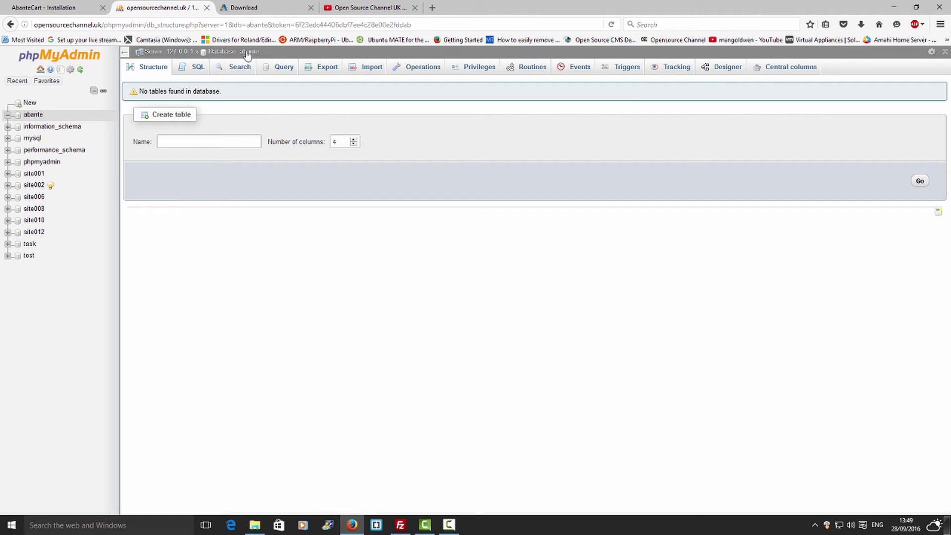
# Step: Enter abante as the database name, clear the username field, and open phpMyAdmin's server overview
pyautogui.click(59, 11)
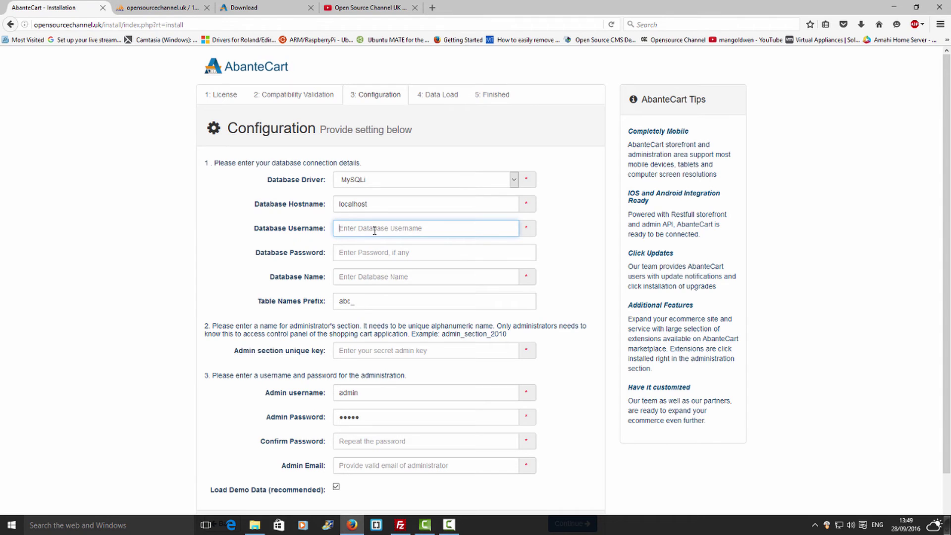
pyautogui.write('abante')
pyautogui.click(352, 273)
pyautogui.write('aba')
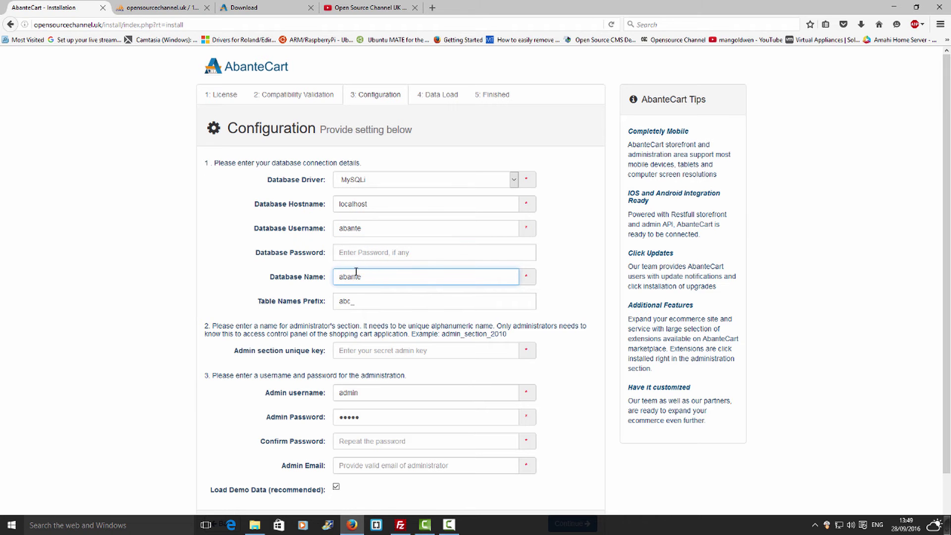
pyautogui.doubleClick(331, 225)
pyautogui.press('BackSpace')
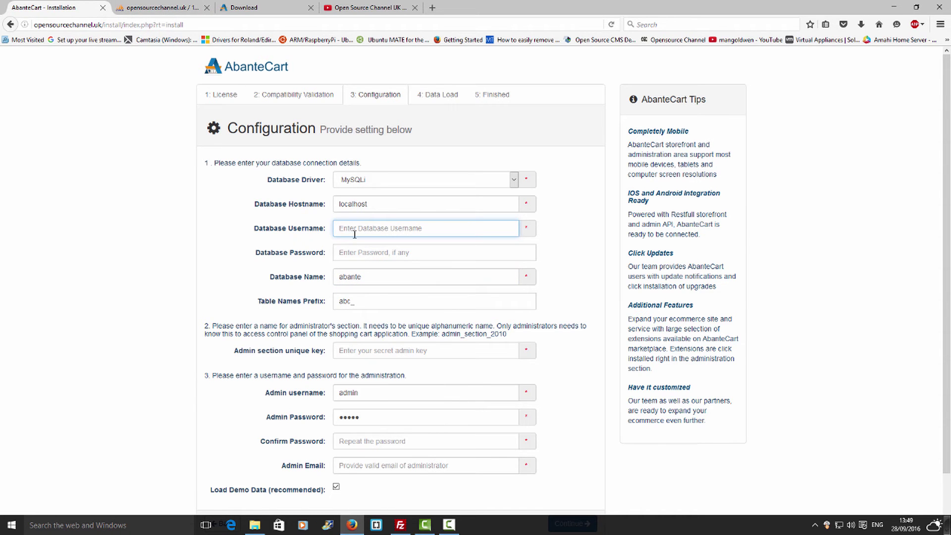
pyautogui.click(152, 7)
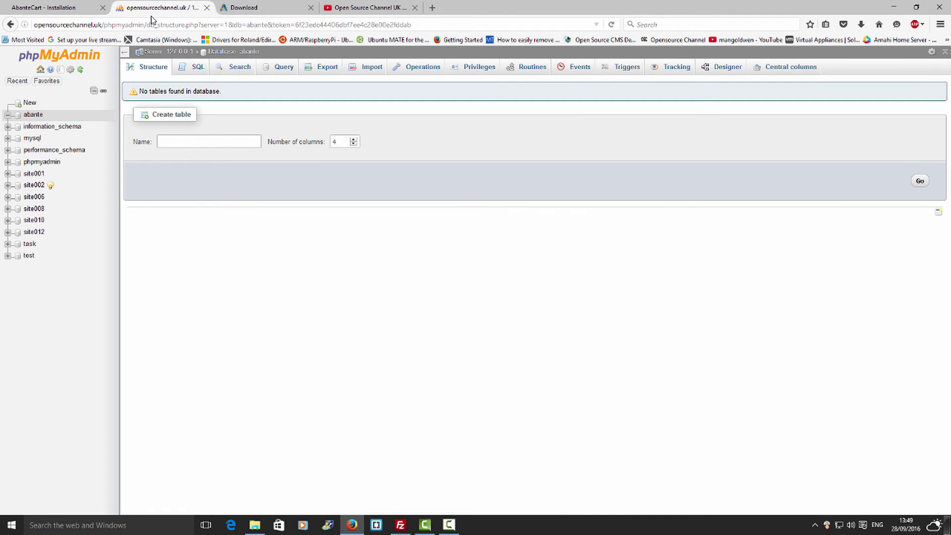
pyautogui.click(159, 52)
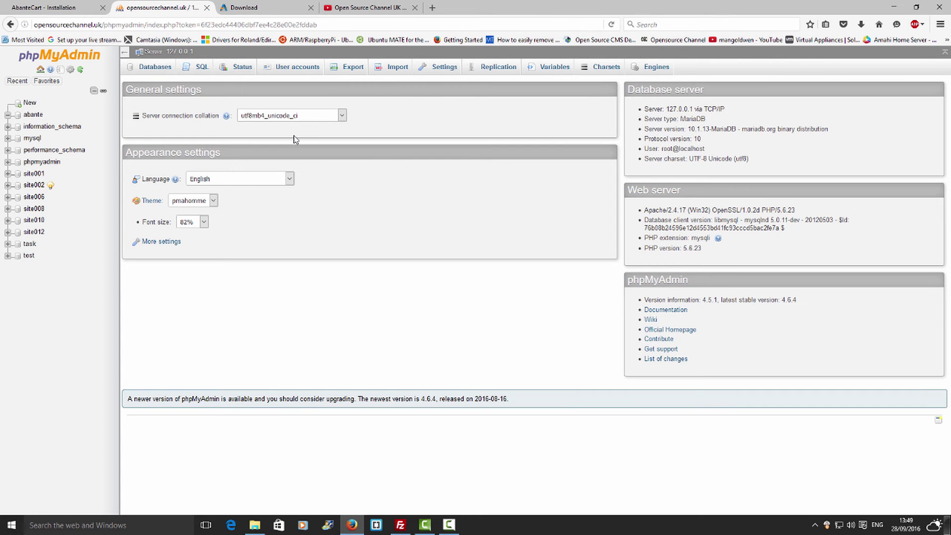
# Step: Find the osc user in phpMyAdmin's User accounts list, then go back to the installer
pyautogui.click(302, 67)
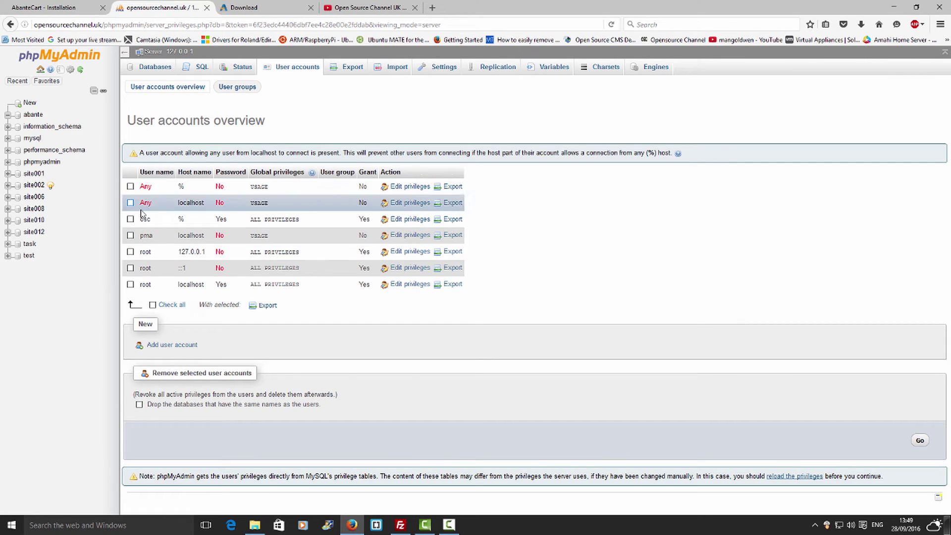
pyautogui.moveTo(152, 222); pyautogui.dragTo(141, 224)
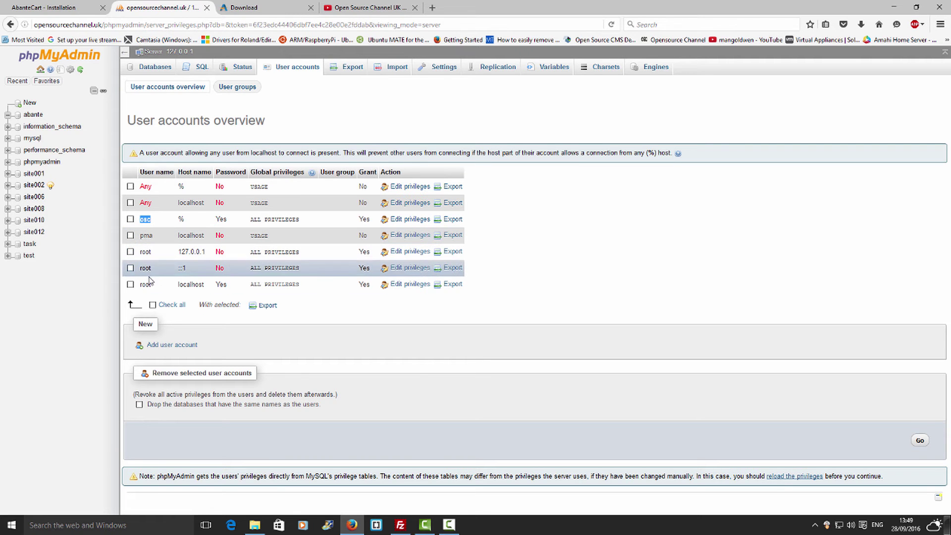
pyautogui.click(69, 7)
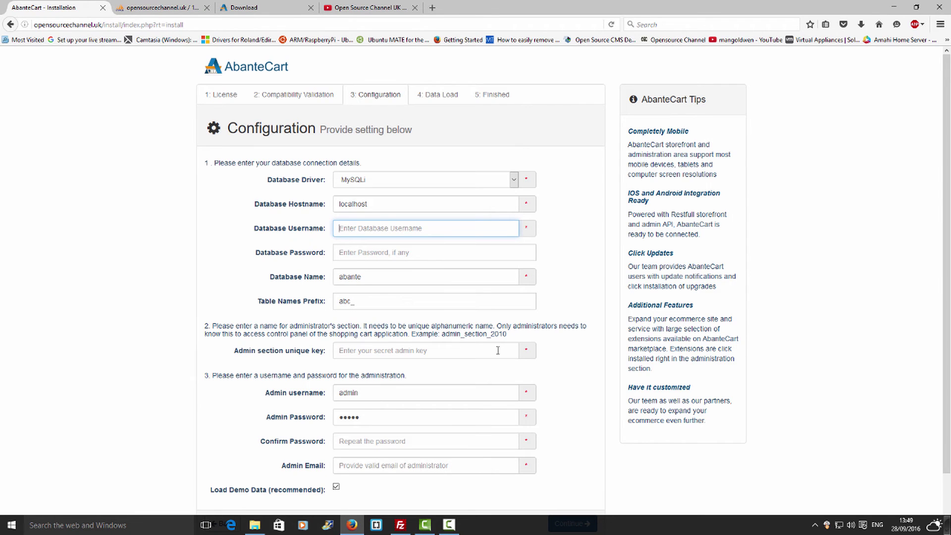
# Step: Set the database username to osc and enter the database password
pyautogui.press('Tab')
pyautogui.press('BackSpace')
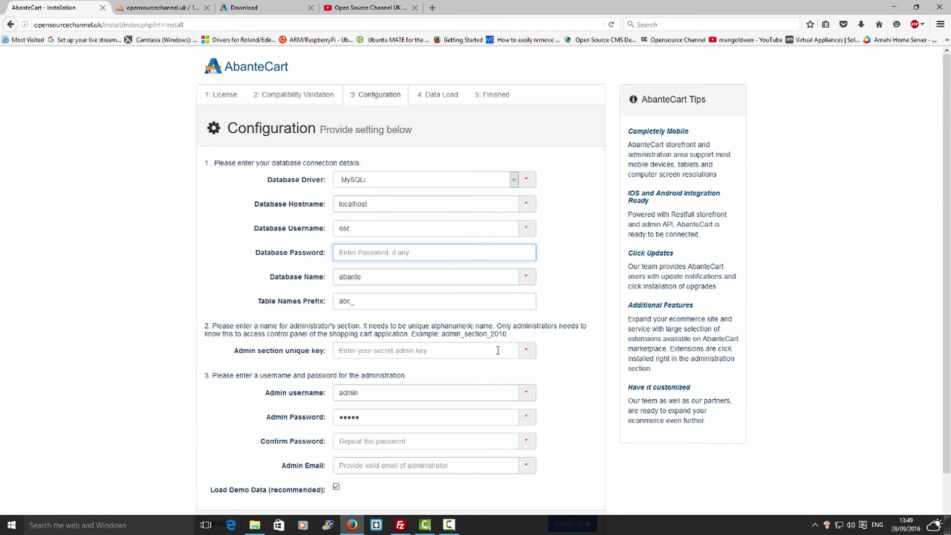
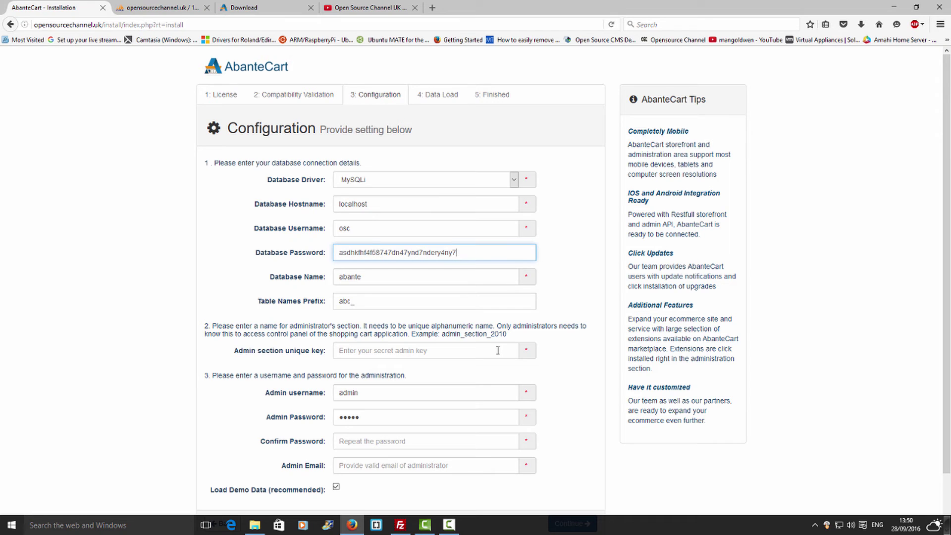
# Step: Replace ab with tr in the table names prefix, giving trc_
pyautogui.click(350, 301)
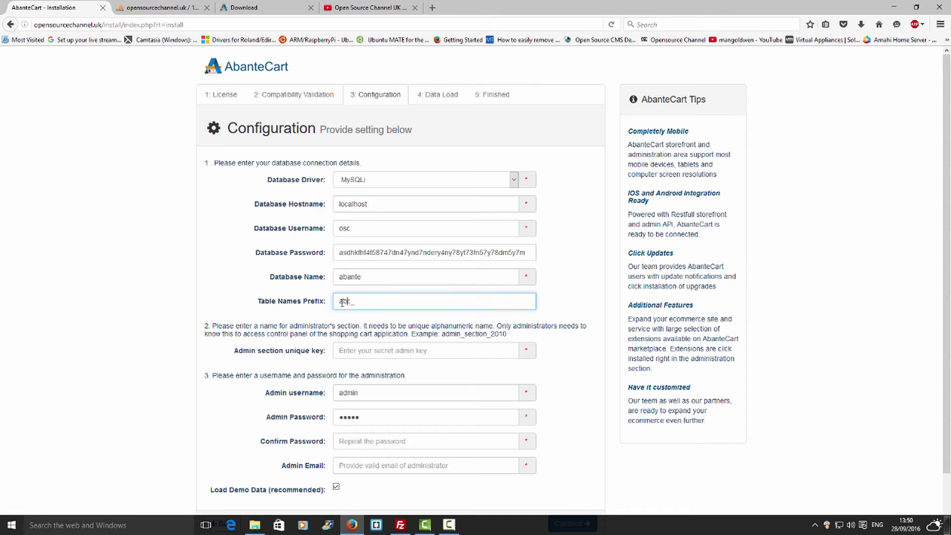
pyautogui.moveTo(346, 300); pyautogui.dragTo(339, 304)
pyautogui.write('tr')
pyautogui.click(367, 353)
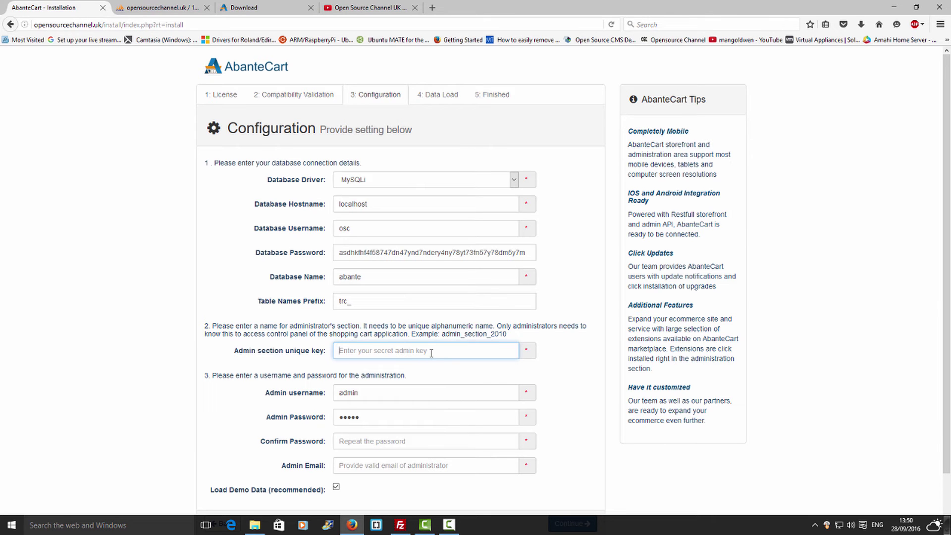
pyautogui.doubleClick(352, 350)
pyautogui.click(427, 349)
pyautogui.doubleClick(332, 394)
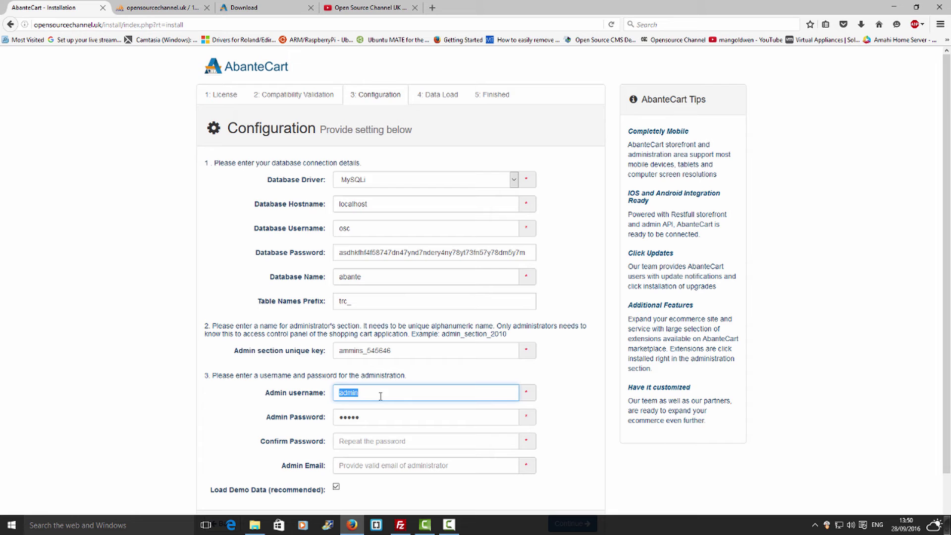
pyautogui.write('opensourcechannel')
# Step: Enter the admin password and its confirmation
pyautogui.press('Tab')
pyautogui.write('••')
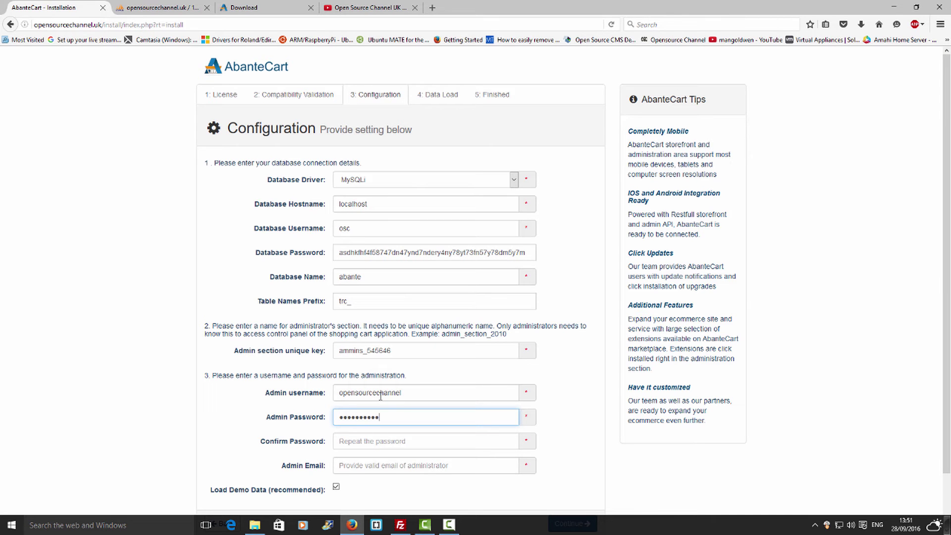
pyautogui.write('••')
pyautogui.click(377, 440)
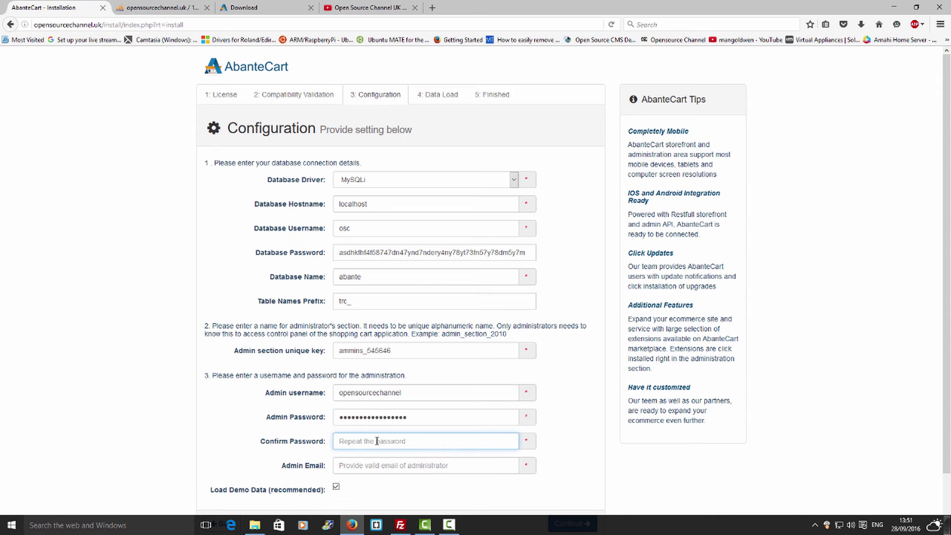
pyautogui.write('•••••••••••••••••')
# Step: Enter the administrator's e-mail address in Admin Email
pyautogui.press('Tab')
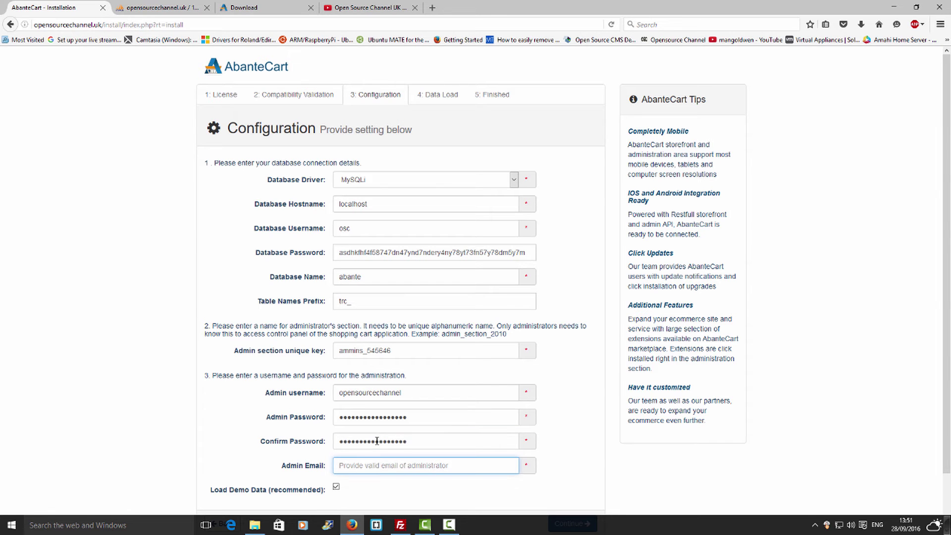
pyautogui.press('Down')
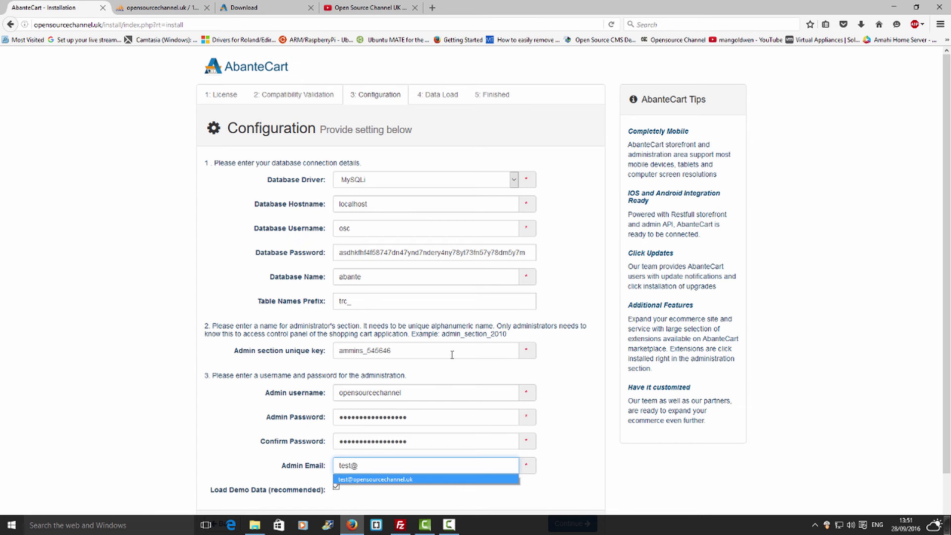
pyautogui.press('Escape')
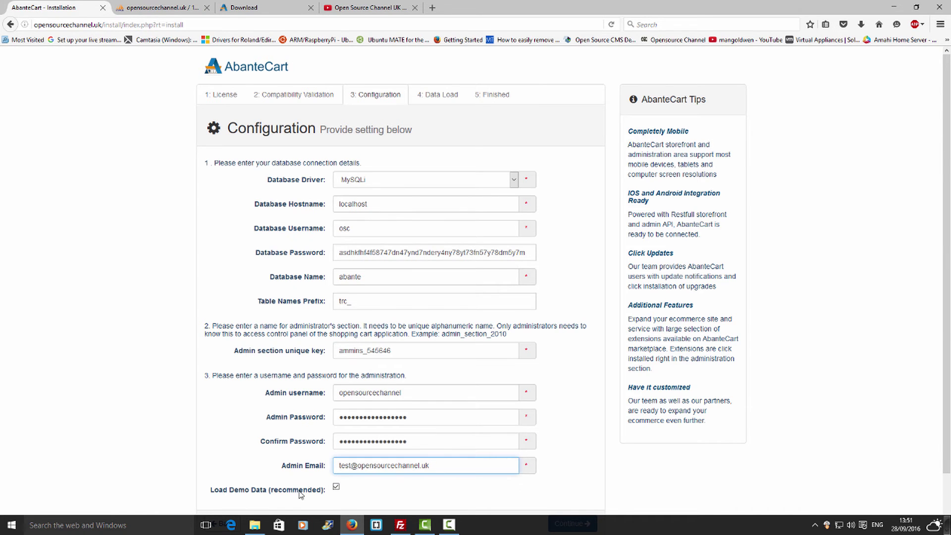
pyautogui.scroll(-2, 743, 430)
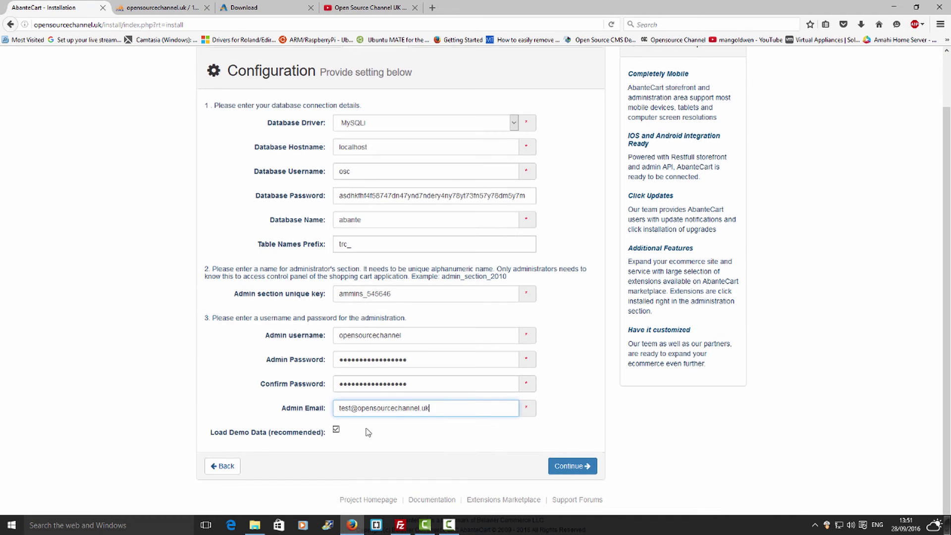
pyautogui.click(335, 430)
pyautogui.click(335, 429)
pyautogui.scroll(2, 543, 419)
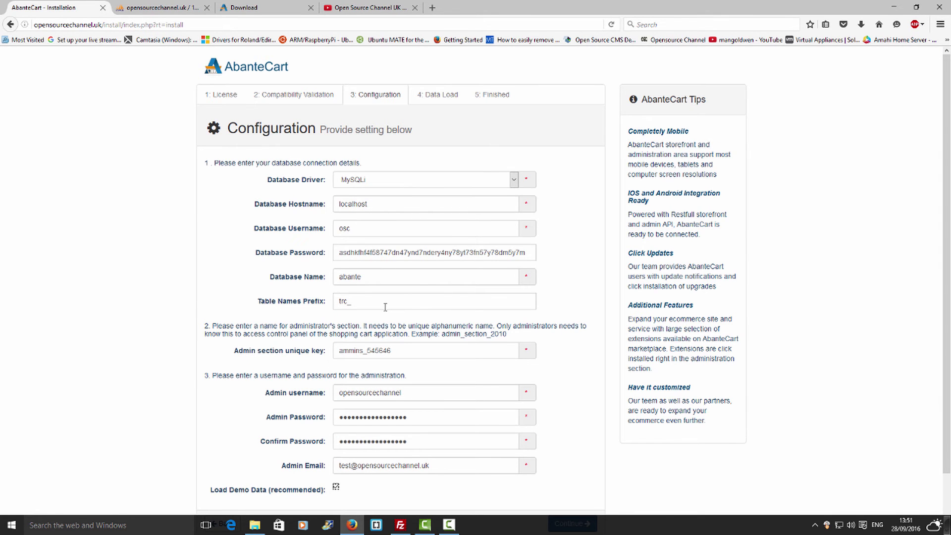
pyautogui.scroll(-2, 385, 307)
pyautogui.moveTo(414, 197); pyautogui.dragTo(554, 200)
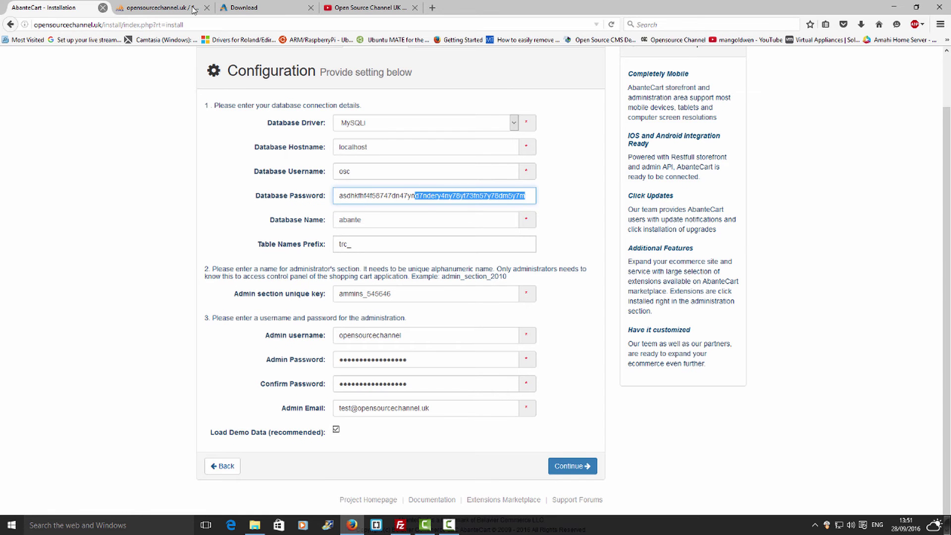
pyautogui.click(354, 8)
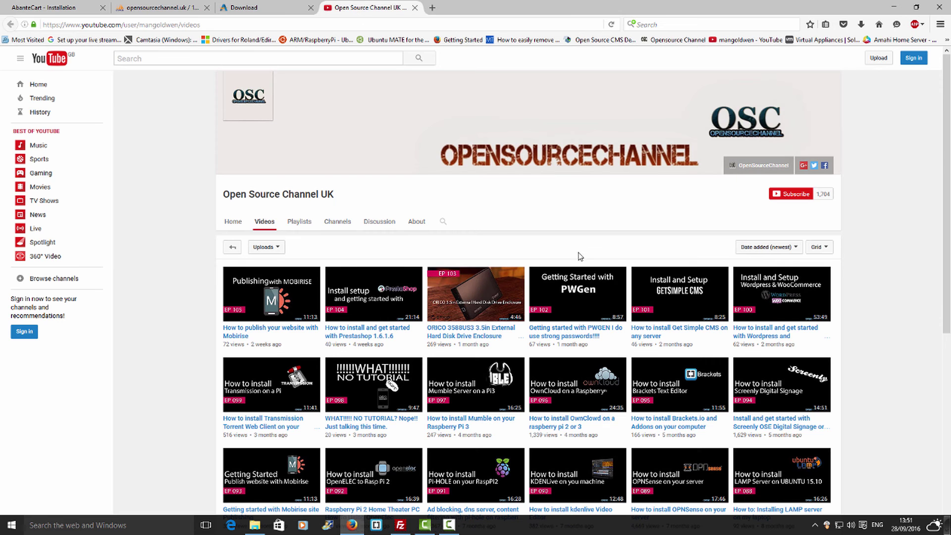
pyautogui.scroll(-3, 614, 225)
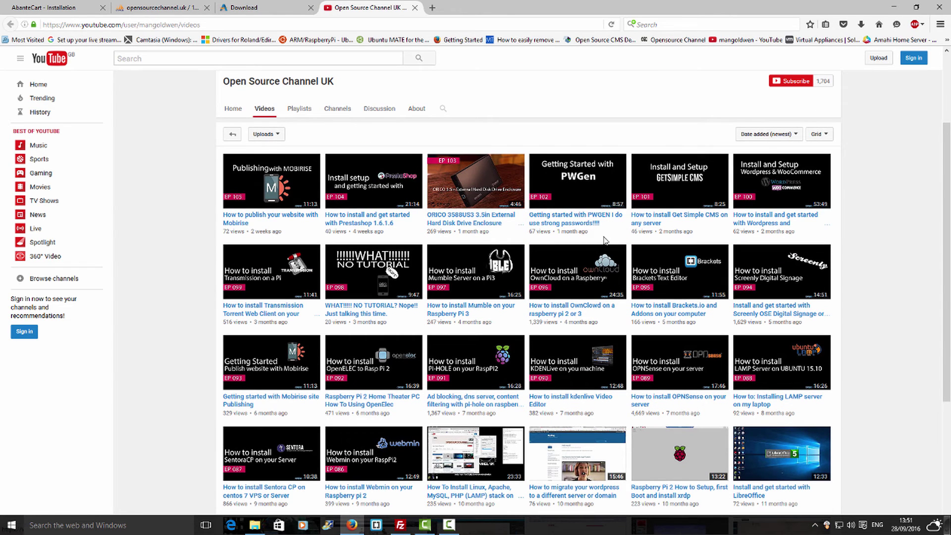
pyautogui.click(82, 11)
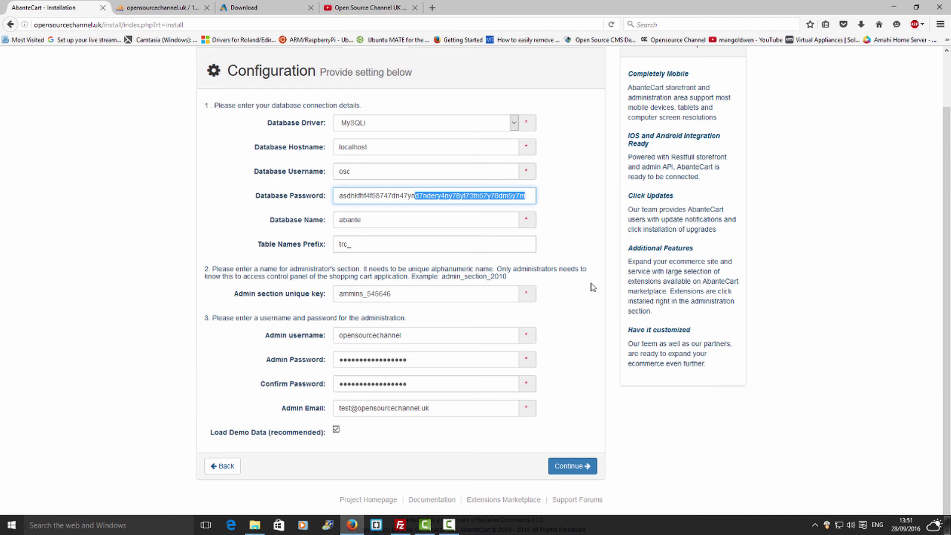
pyautogui.scroll(2, 593, 287)
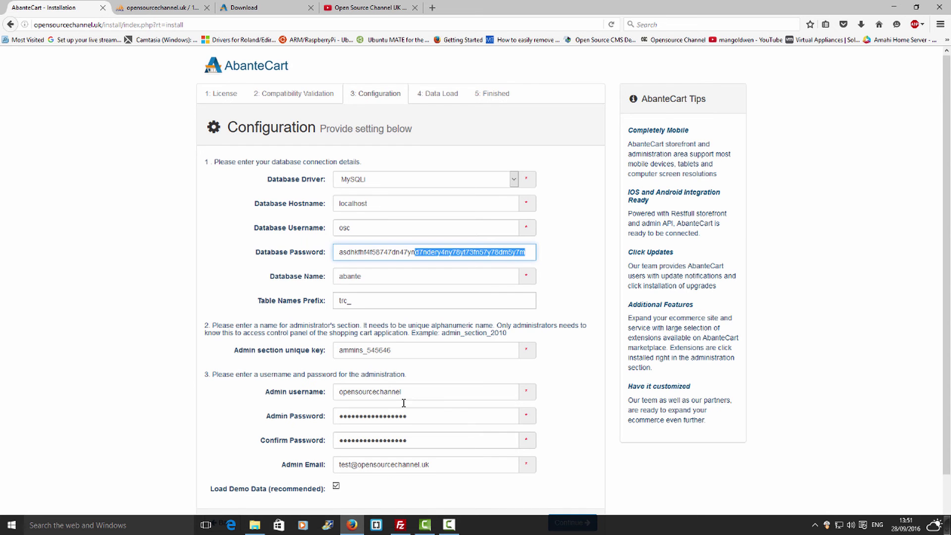
pyautogui.scroll(-2, 596, 465)
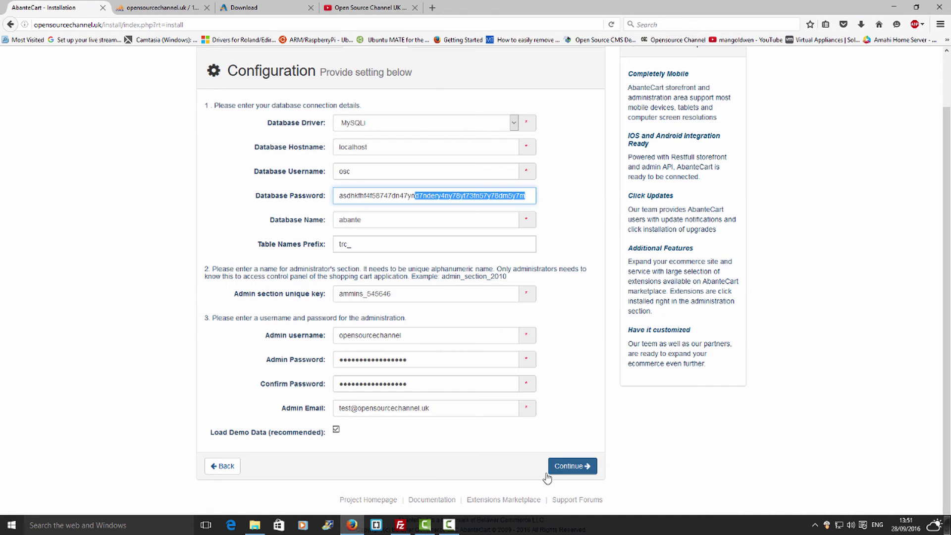
pyautogui.click(448, 524)
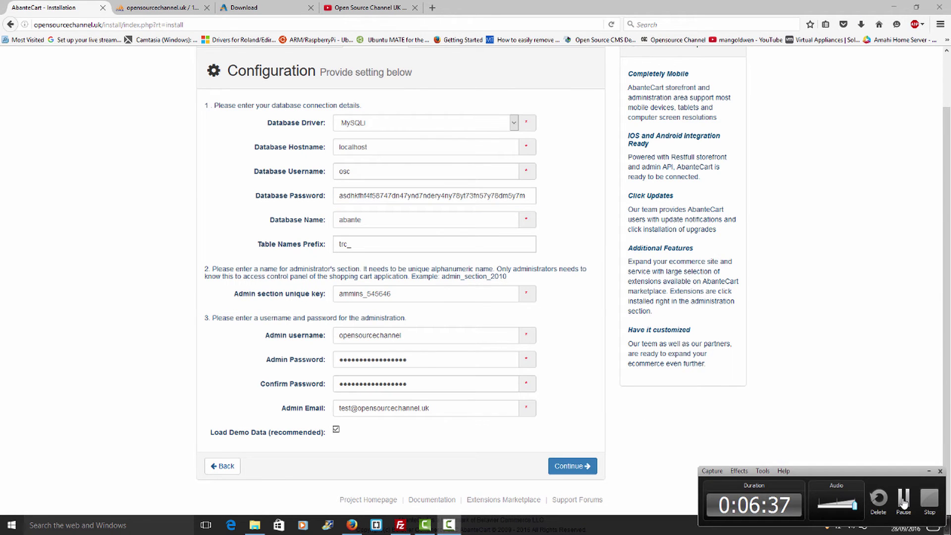
# Step: Start the installation and wait for the data load to reach Installation Completed
pyautogui.click(903, 501)
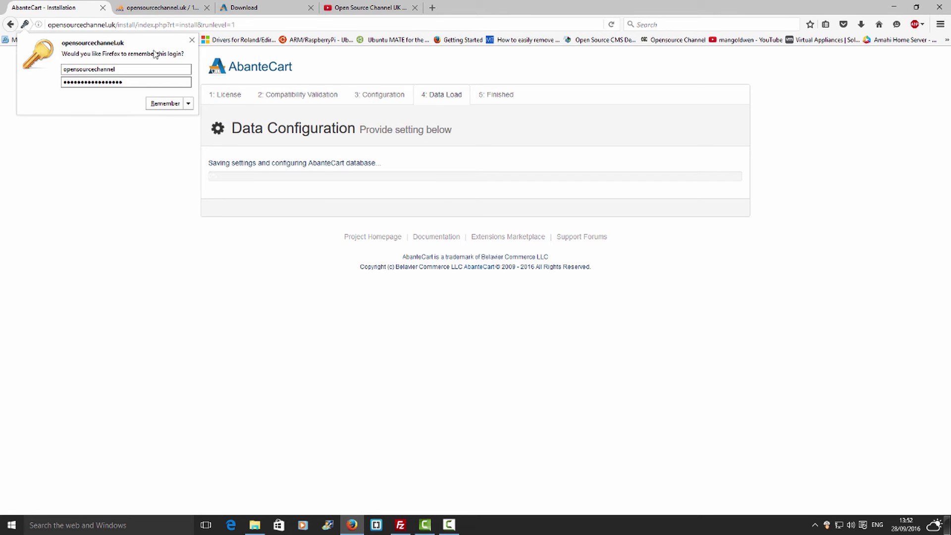
pyautogui.click(191, 41)
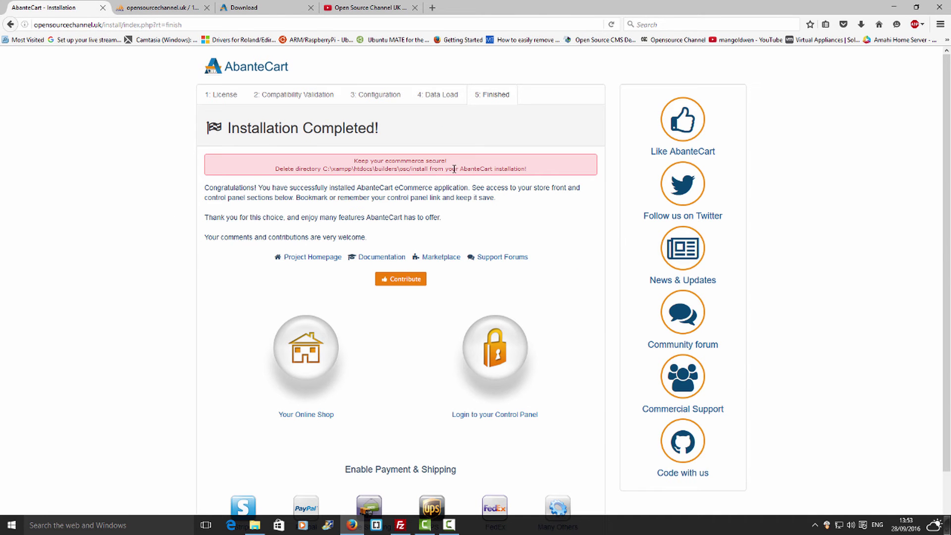
pyautogui.moveTo(526, 170); pyautogui.dragTo(275, 174)
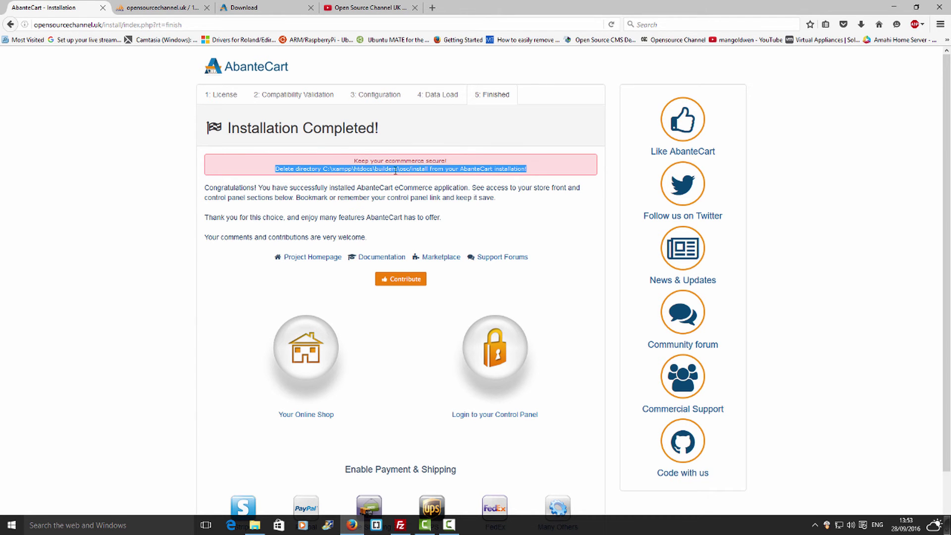
# Step: Delete the install folder from /builders/osc on the server in FileZilla
pyautogui.click(400, 524)
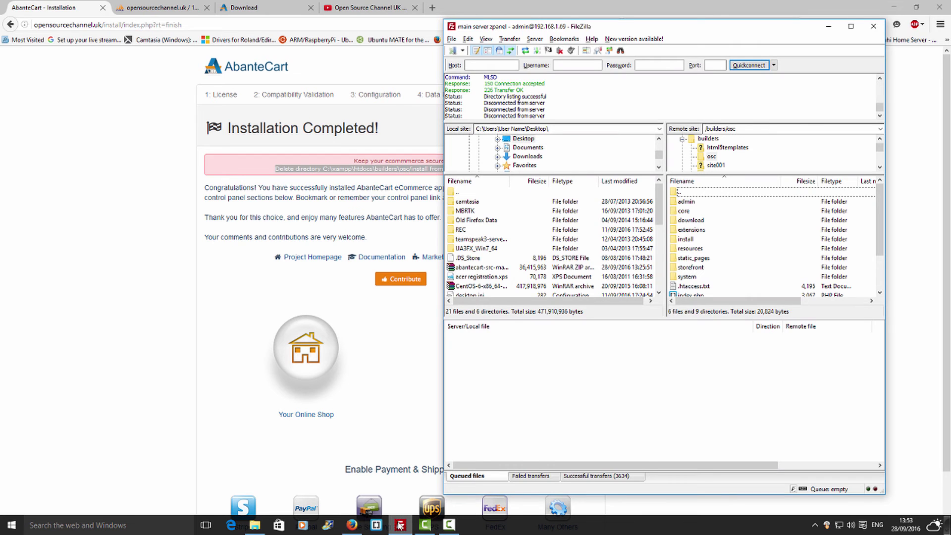
pyautogui.click(686, 240)
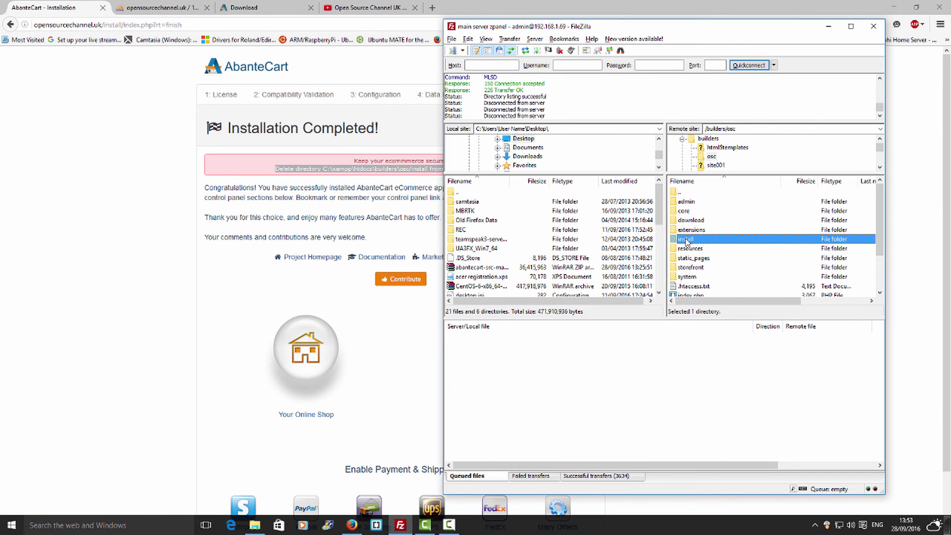
pyautogui.rightClick(686, 241)
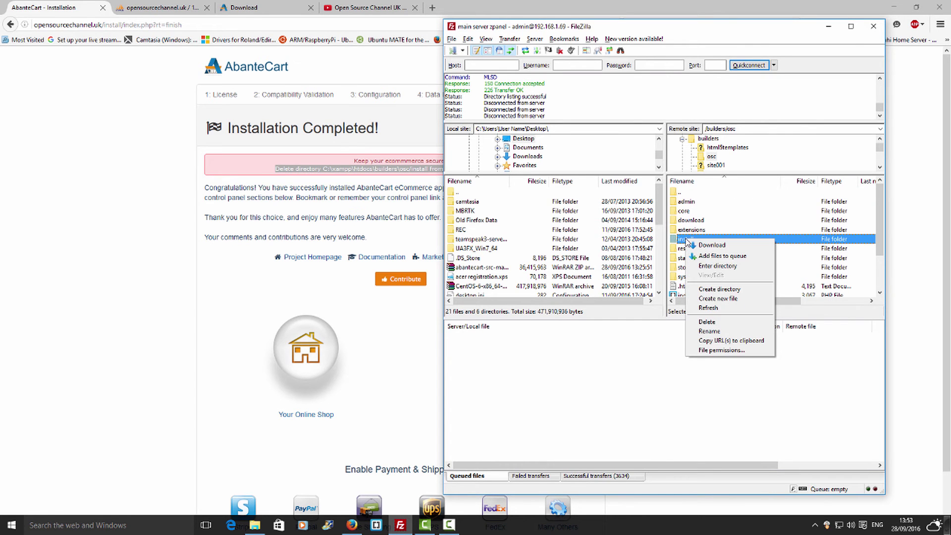
pyautogui.click(718, 322)
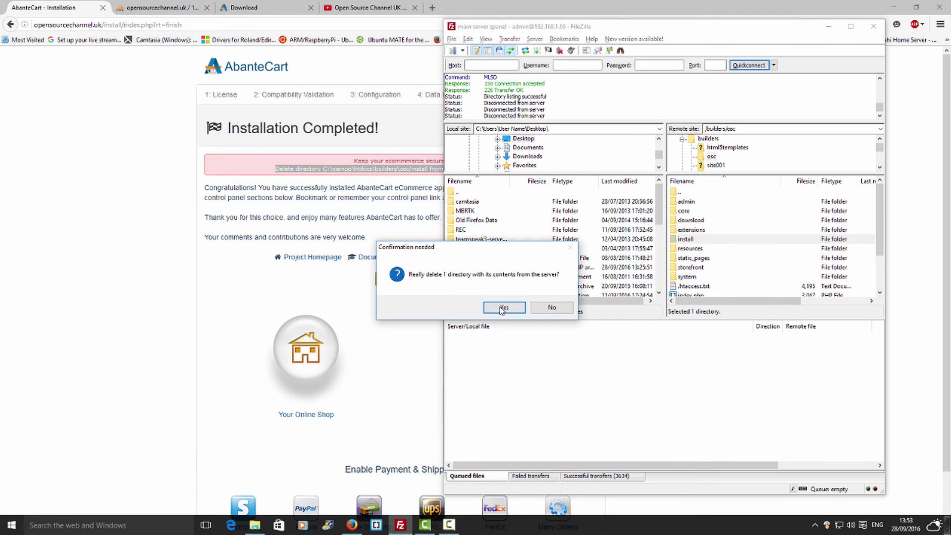
pyautogui.click(501, 308)
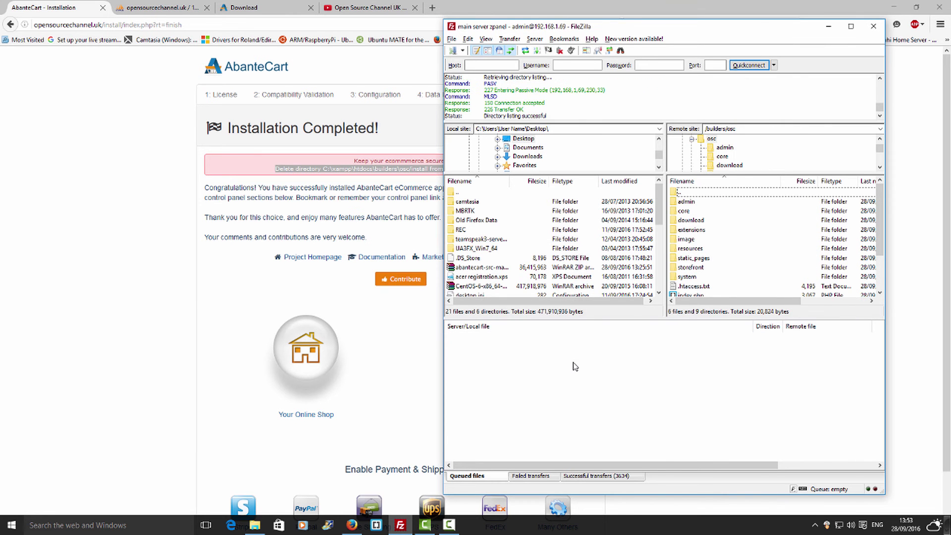
pyautogui.click(69, 11)
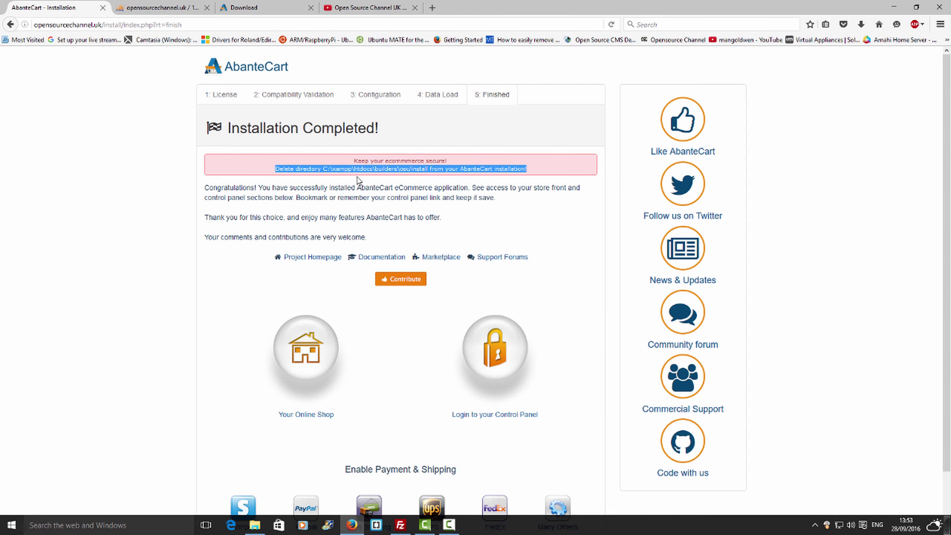
# Step: Open 'Your Online Shop' in a new tab, browse the demo products, and return to Installation Completed
pyautogui.scroll(-2, 562, 310)
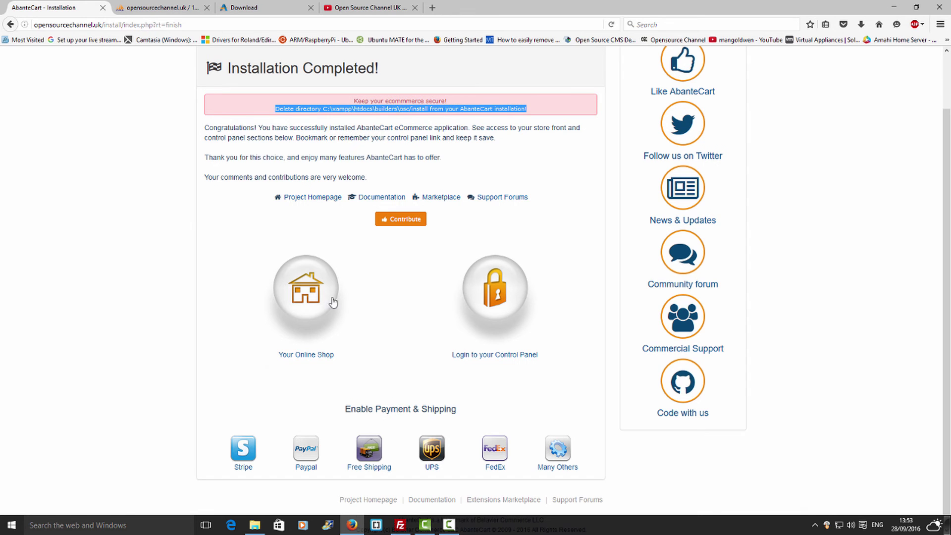
pyautogui.click(302, 283)
pyautogui.click(170, 10)
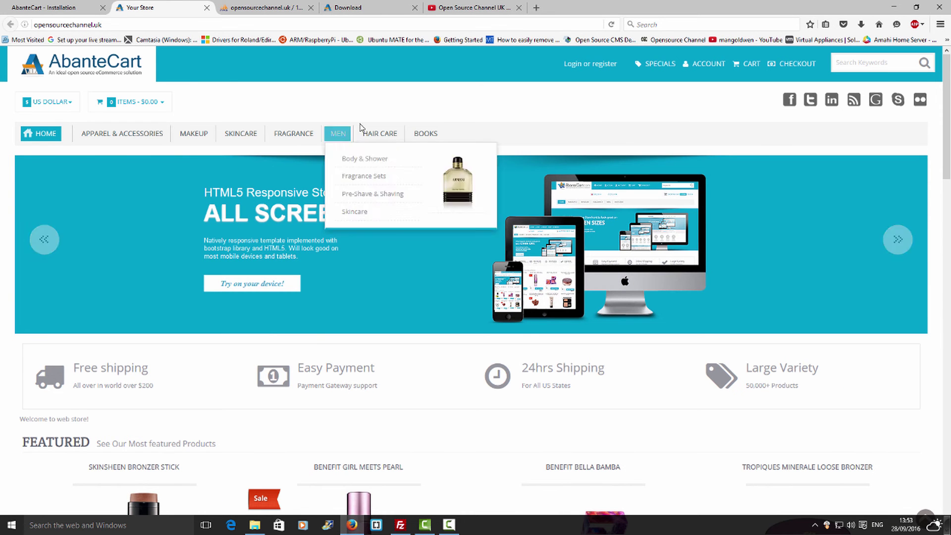
pyautogui.scroll(-6, 379, 120)
pyautogui.scroll(-6, 379, 122)
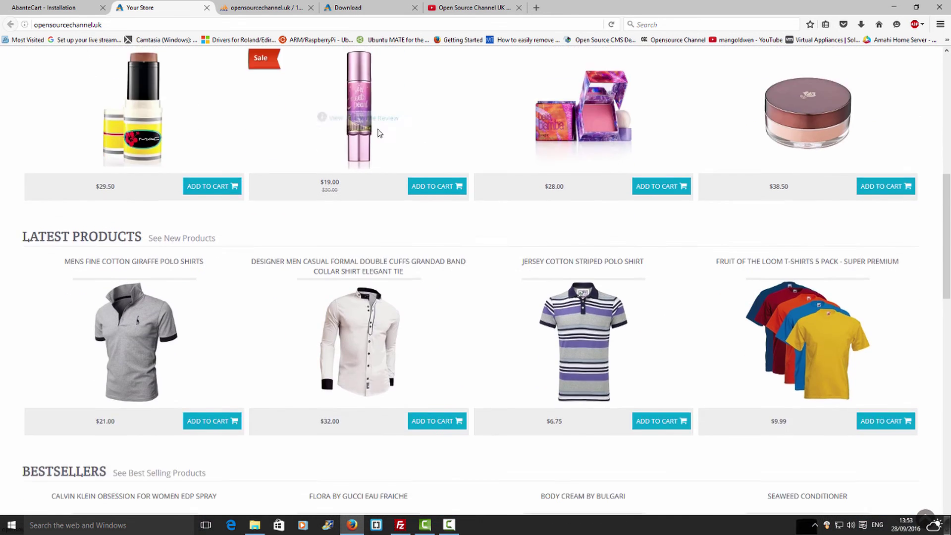
pyautogui.scroll(-5, 376, 144)
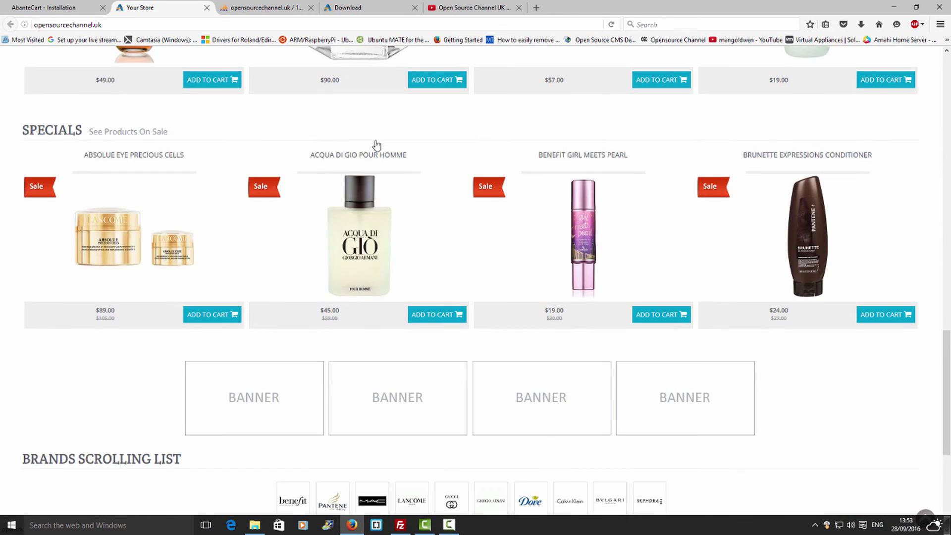
pyautogui.scroll(-5, 377, 145)
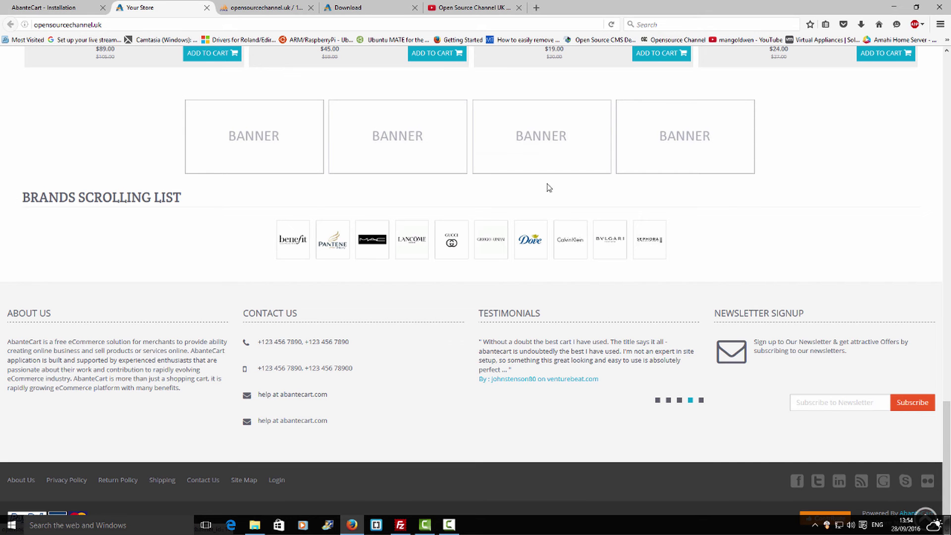
pyautogui.scroll(5, 554, 357)
pyautogui.scroll(15, 553, 355)
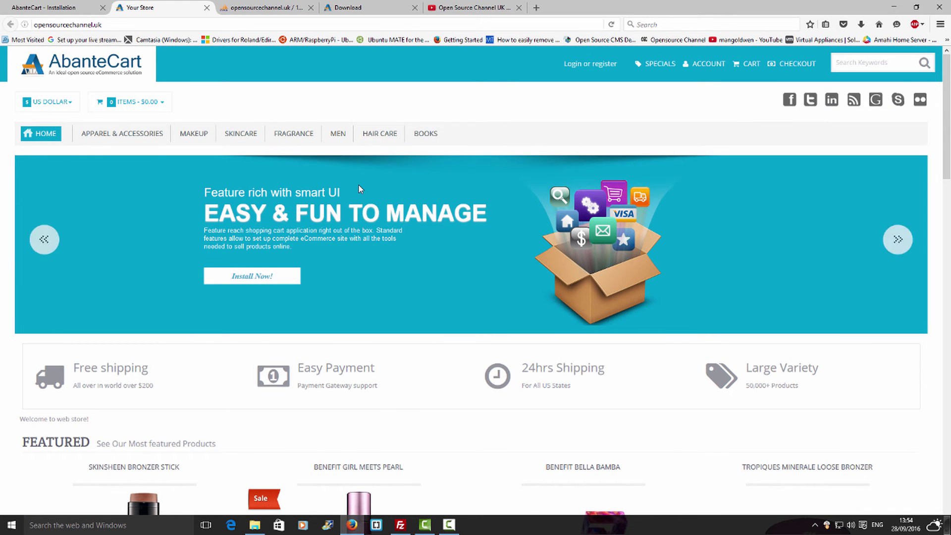
pyautogui.click(58, 9)
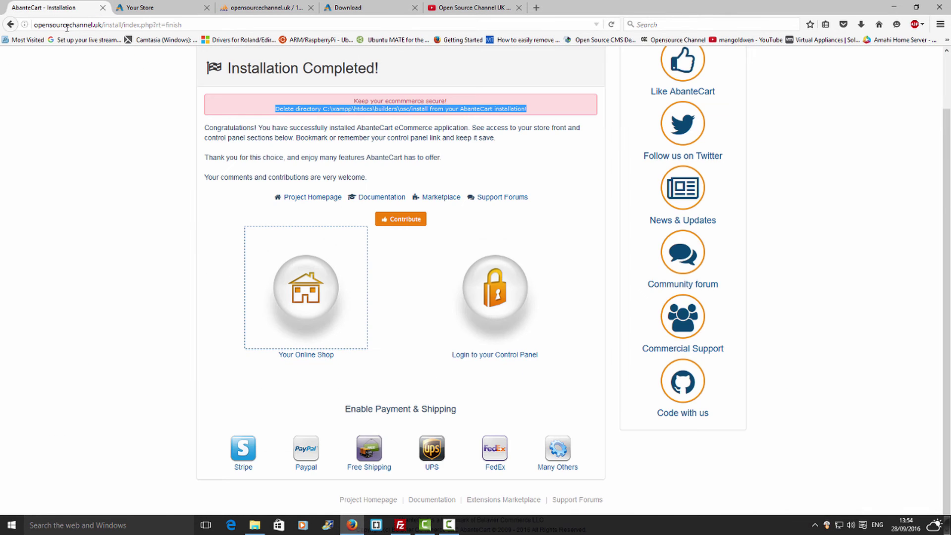
# Step: Open the admin Control Panel login page, disable Adblock Plus for the site, and reload it
pyautogui.click(515, 358)
pyautogui.click(163, 9)
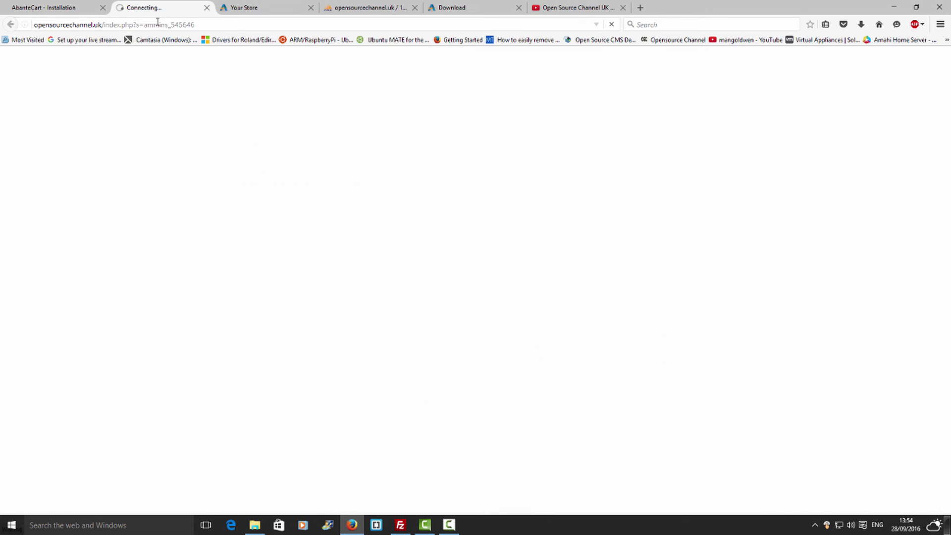
pyautogui.moveTo(206, 24); pyautogui.dragTo(144, 29)
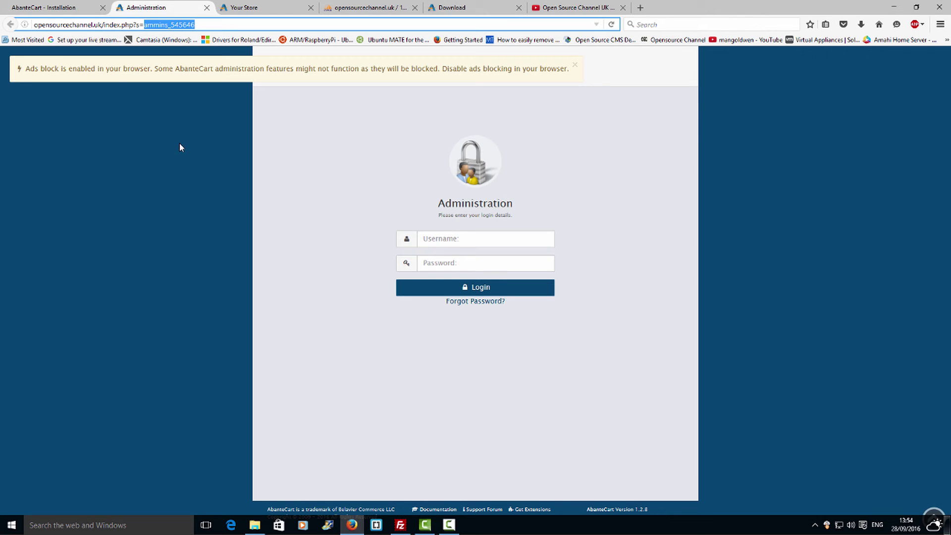
pyautogui.click(915, 24)
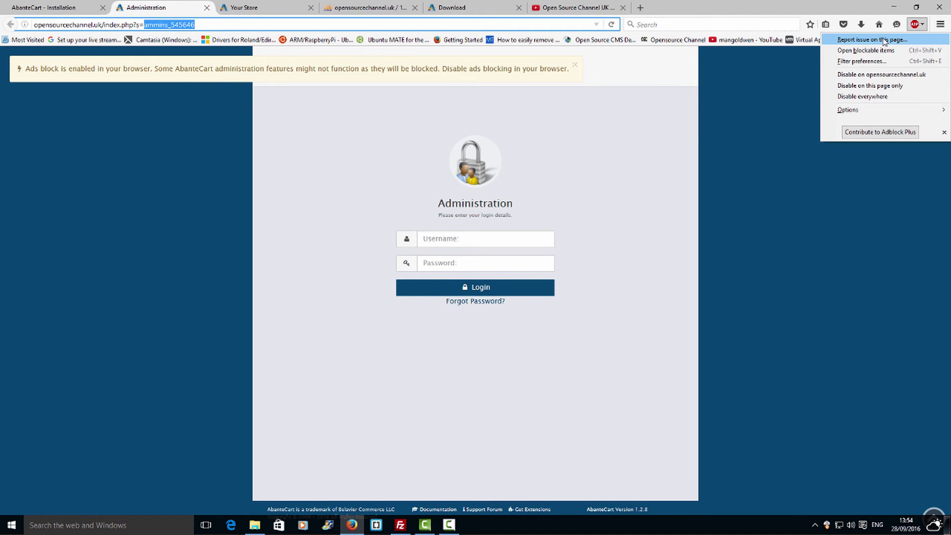
pyautogui.click(858, 175)
pyautogui.rightClick(914, 29)
pyautogui.click(914, 25)
pyautogui.click(914, 25)
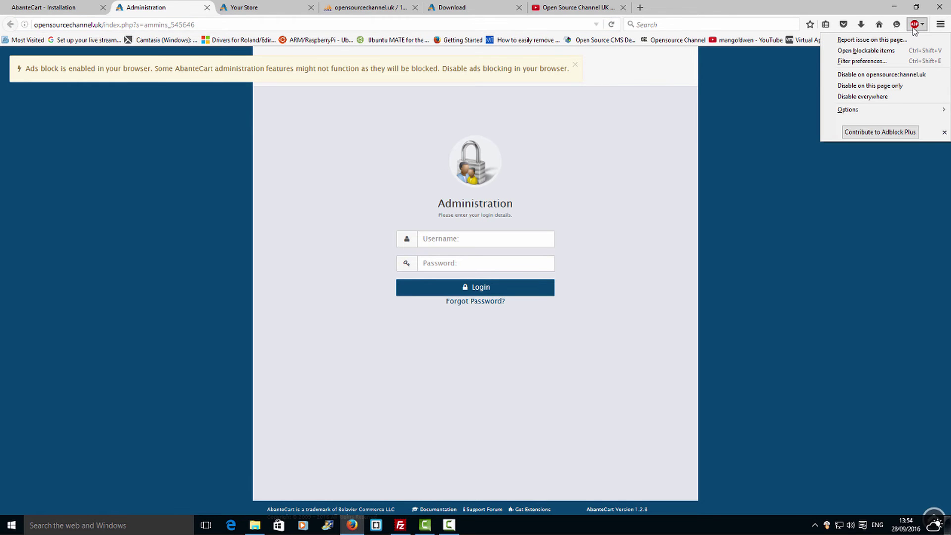
pyautogui.click(862, 75)
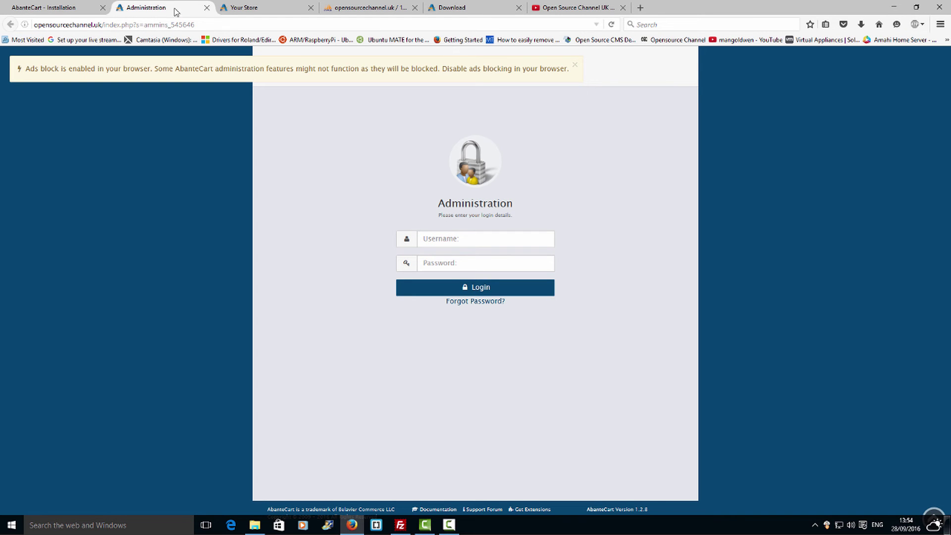
pyautogui.click(611, 25)
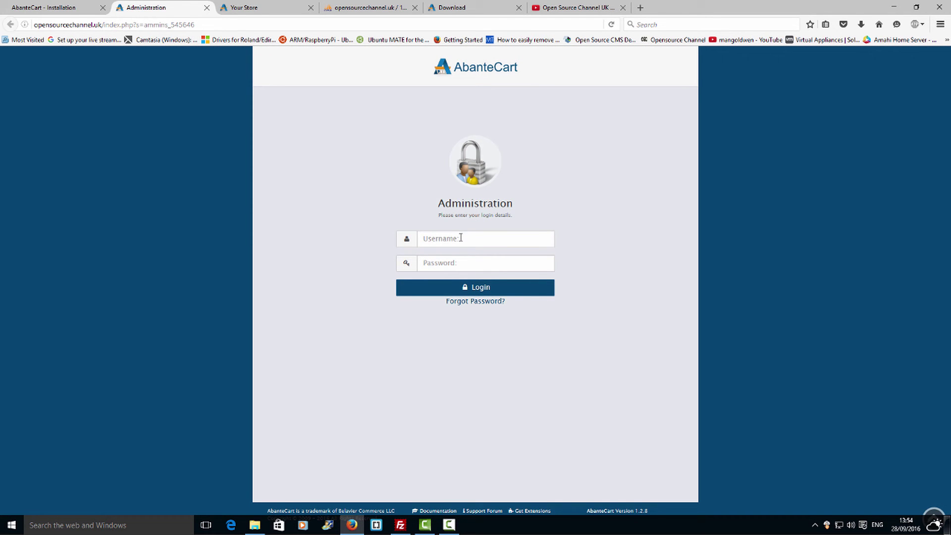
# Step: Log in to the admin with the admin username and password
pyautogui.click(460, 238)
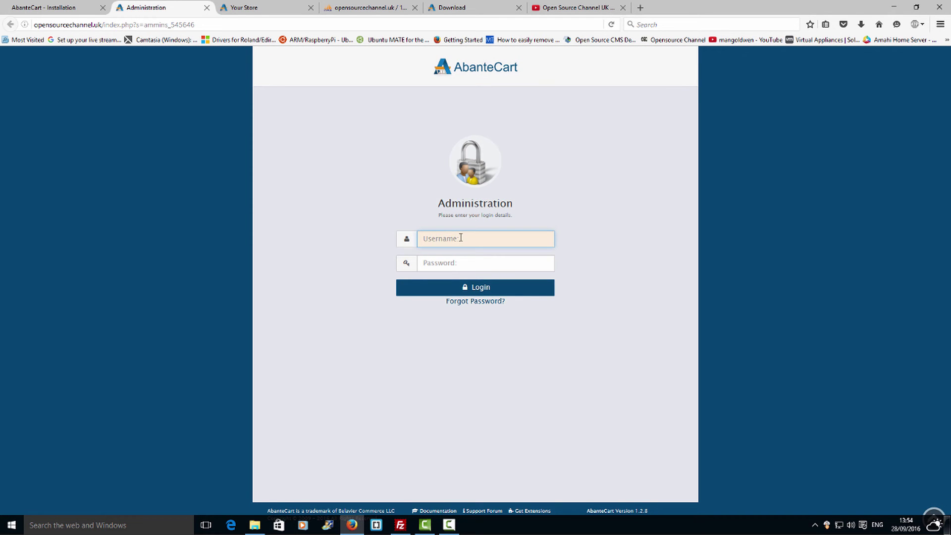
pyautogui.write('opensourcechannel')
pyautogui.press('Tab')
pyautogui.write('**')
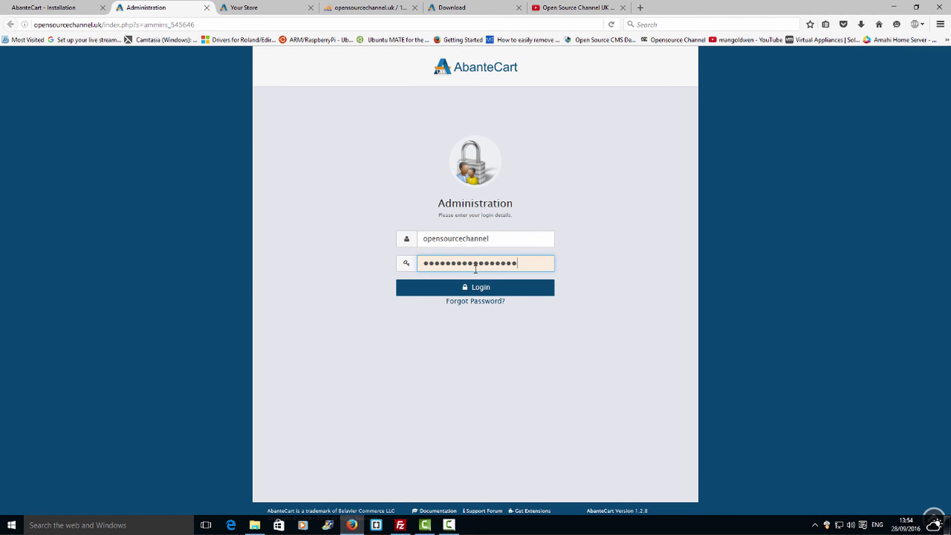
pyautogui.click(477, 287)
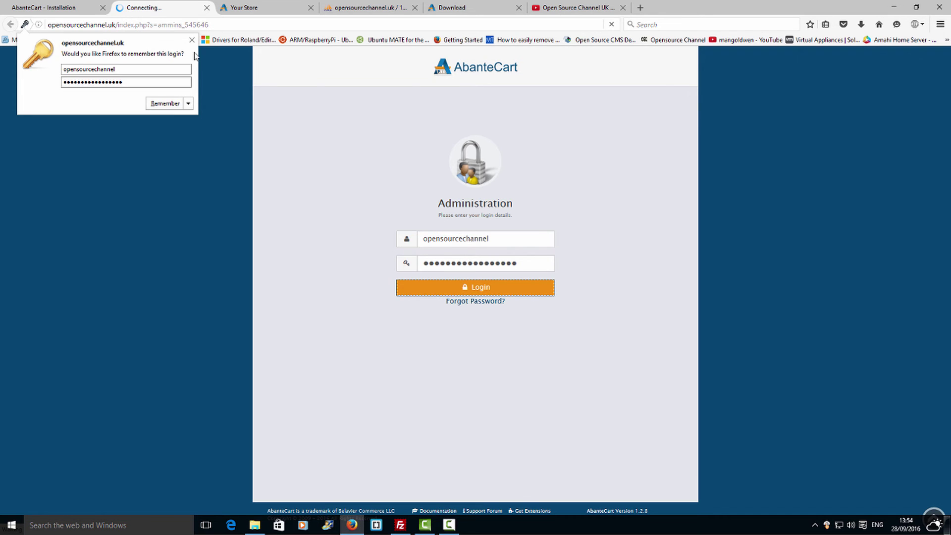
pyautogui.click(192, 39)
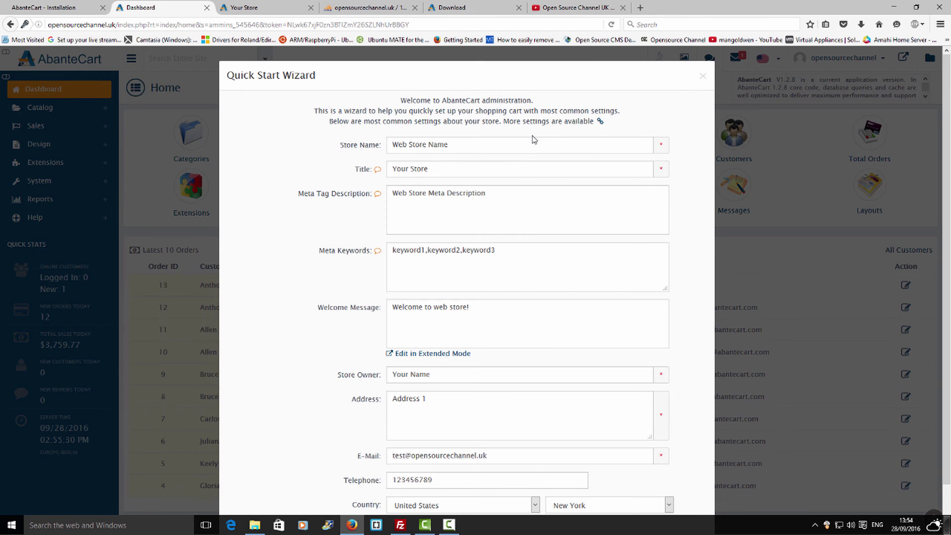
pyautogui.scroll(-2, 534, 139)
# Step: Name the store 'OpenSource Channel UK Test Store' and set its title to 'OpenSource Store'
pyautogui.scroll(2, 533, 138)
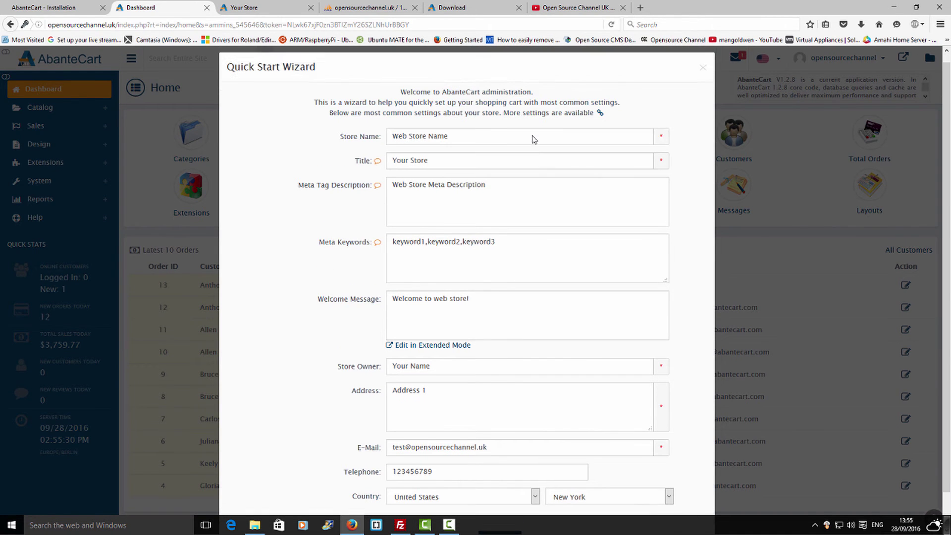
pyautogui.click(476, 145)
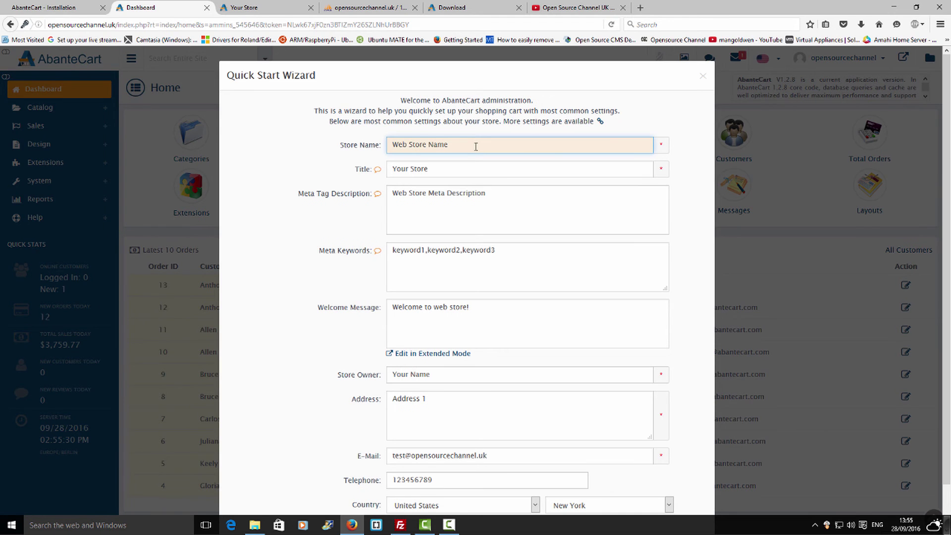
pyautogui.press('BackSpace')
pyautogui.press('BackSpace')
pyautogui.press('BackSpace')
pyautogui.press('BackSpace')
pyautogui.press('BackSpace')
pyautogui.press('BackSpace')
pyautogui.press('BackSpace')
pyautogui.press('BackSpace')
pyautogui.press('BackSpace')
pyautogui.press('BackSpace')
pyautogui.press('BackSpace')
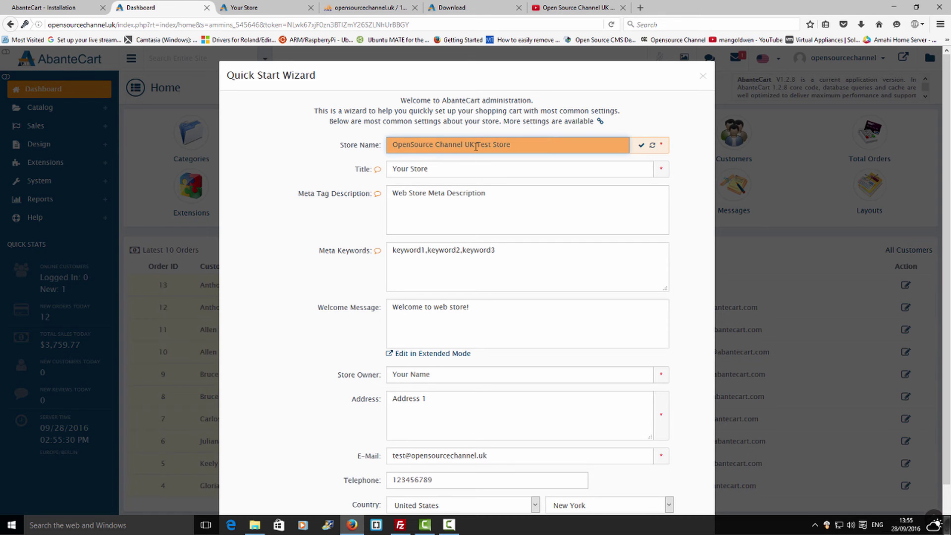
pyautogui.press('Tab')
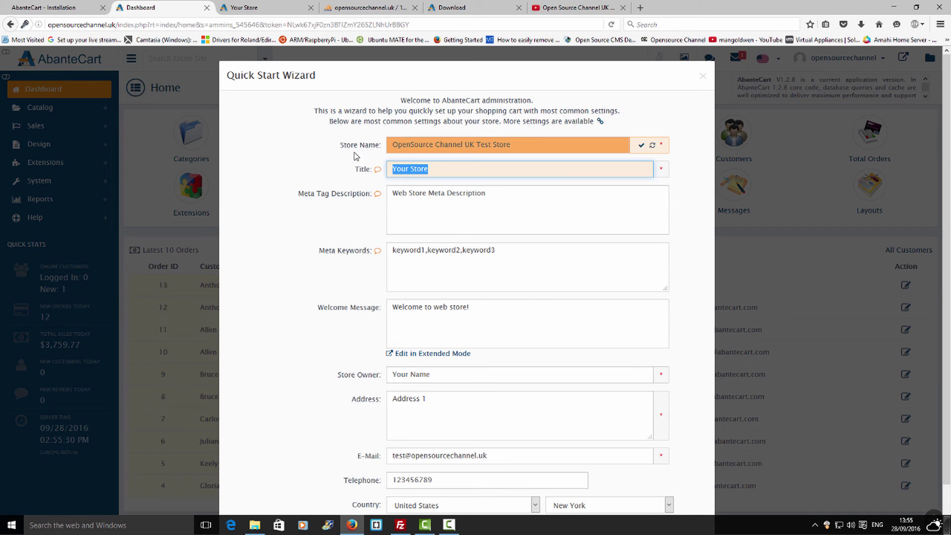
pyautogui.moveTo(518, 144); pyautogui.dragTo(359, 146)
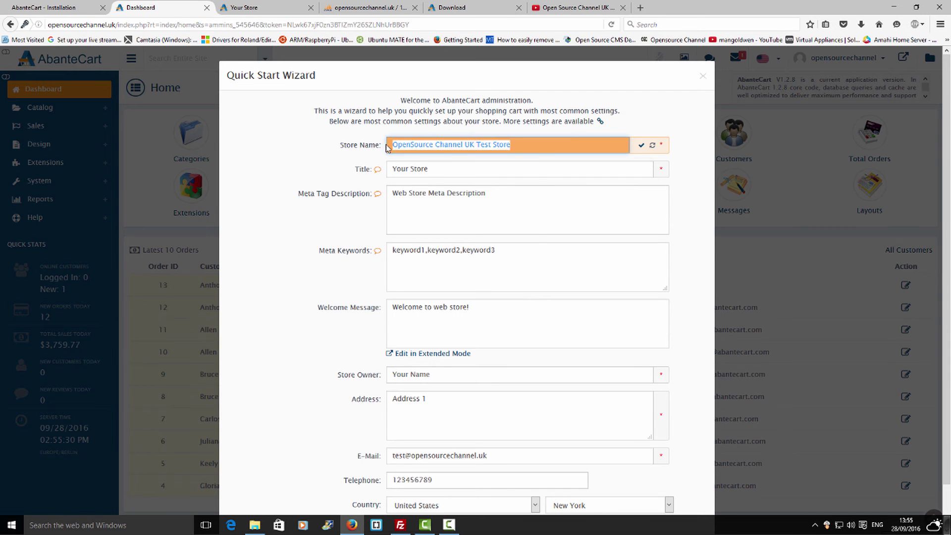
pyautogui.rightClick(401, 144)
pyautogui.click(427, 176)
pyautogui.click(361, 170)
pyautogui.press('Home')
pyautogui.hotkey('ctrl', 'v')
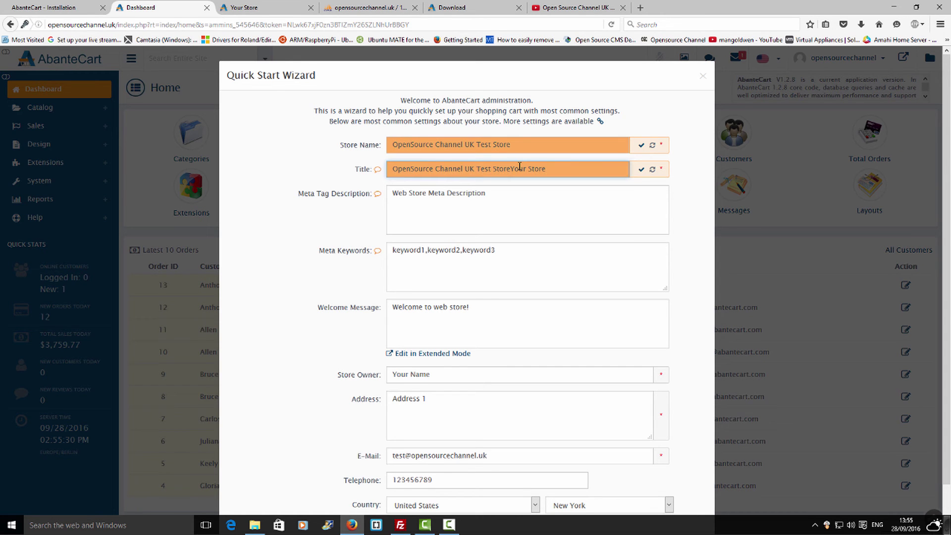
pyautogui.press('Delete')
pyautogui.press('Delete')
pyautogui.press('Delete')
pyautogui.press('Delete')
pyautogui.press('Delete')
pyautogui.press('Delete')
pyautogui.press('Delete')
pyautogui.press('BackSpace')
pyautogui.press('BackSpace')
pyautogui.press('BackSpace')
pyautogui.press('BackSpace')
pyautogui.press('BackSpace')
pyautogui.press('BackSpace')
pyautogui.press('BackSpace')
pyautogui.press('BackSpace')
pyautogui.press('BackSpace')
pyautogui.press('BackSpace')
pyautogui.press('BackSpace')
pyautogui.press('BackSpace')
pyautogui.press('BackSpace')
pyautogui.press('BackSpace')
pyautogui.press('BackSpace')
pyautogui.press('BackSpace')
pyautogui.press('BackSpace')
# Step: Set the store country to United Kingdom and the region to Aberdeen
pyautogui.click(524, 197)
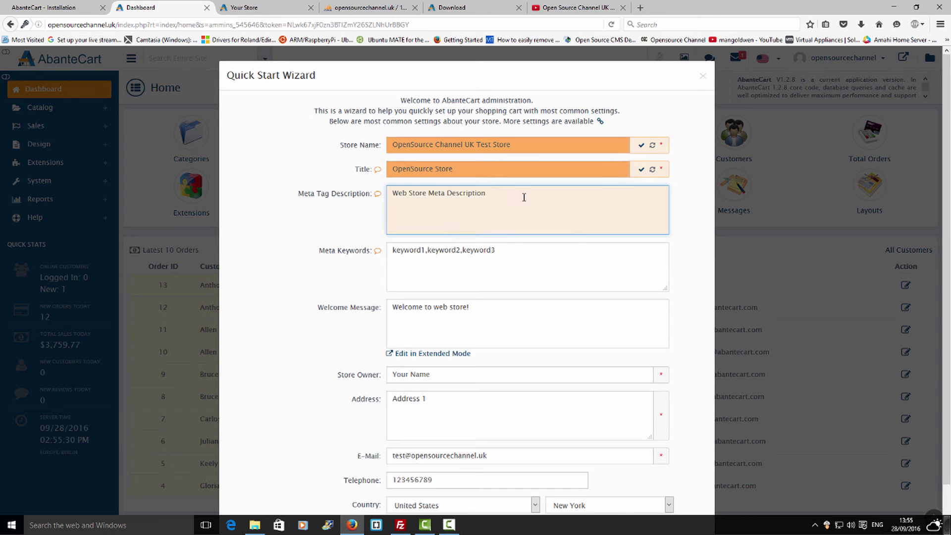
pyautogui.click(488, 266)
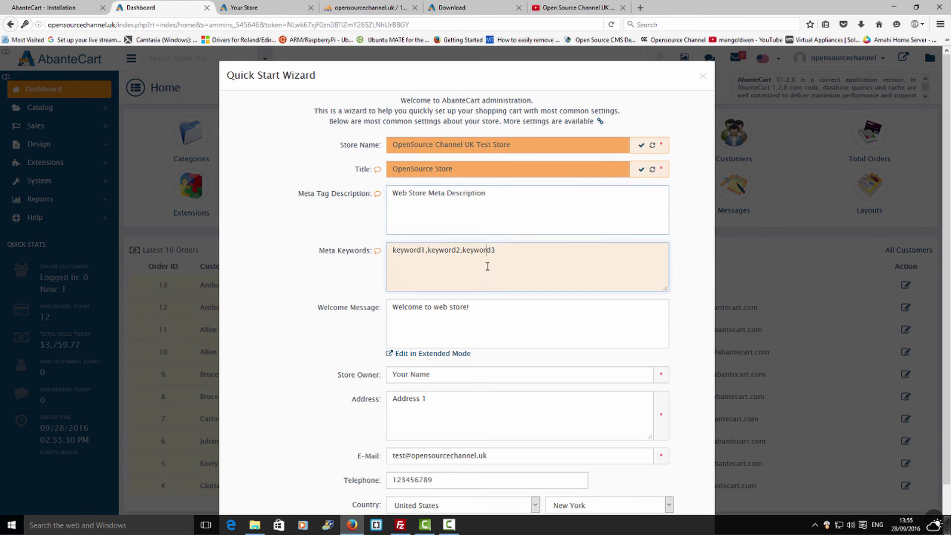
pyautogui.click(436, 337)
pyautogui.scroll(-2, 465, 369)
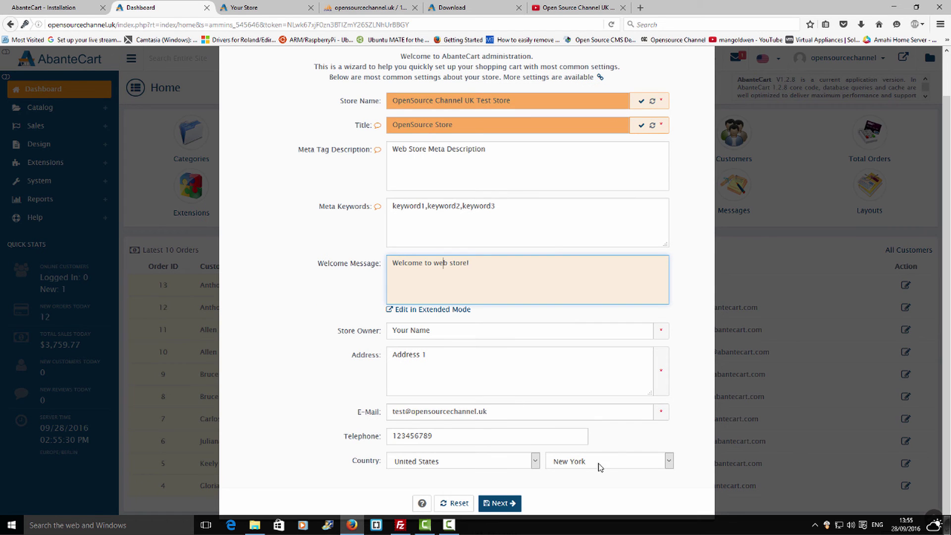
pyautogui.click(455, 461)
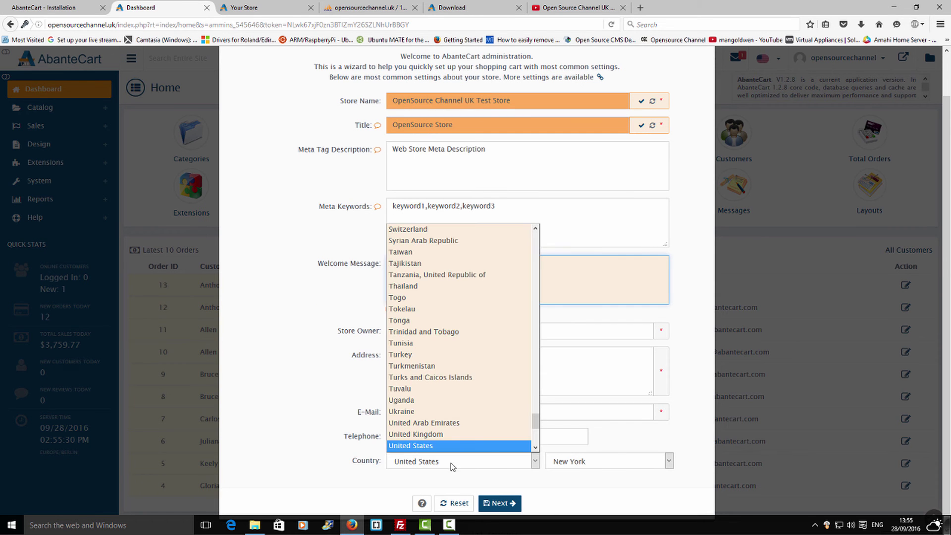
pyautogui.click(456, 435)
pyautogui.click(604, 464)
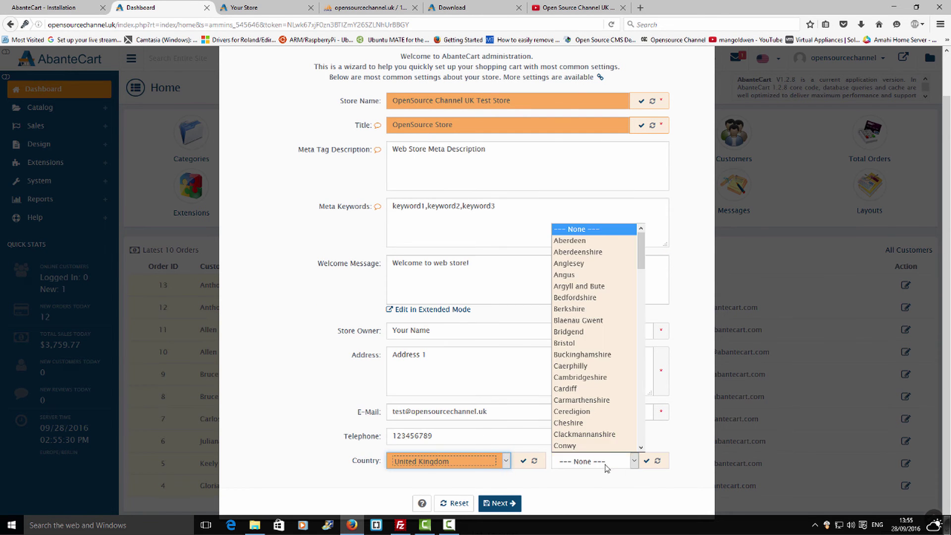
pyautogui.moveTo(640, 249)
pyautogui.mouseDown()
pyautogui.moveTo(646, 429)
pyautogui.moveTo(661, 339)
pyautogui.moveTo(652, 236)
pyautogui.mouseUp()
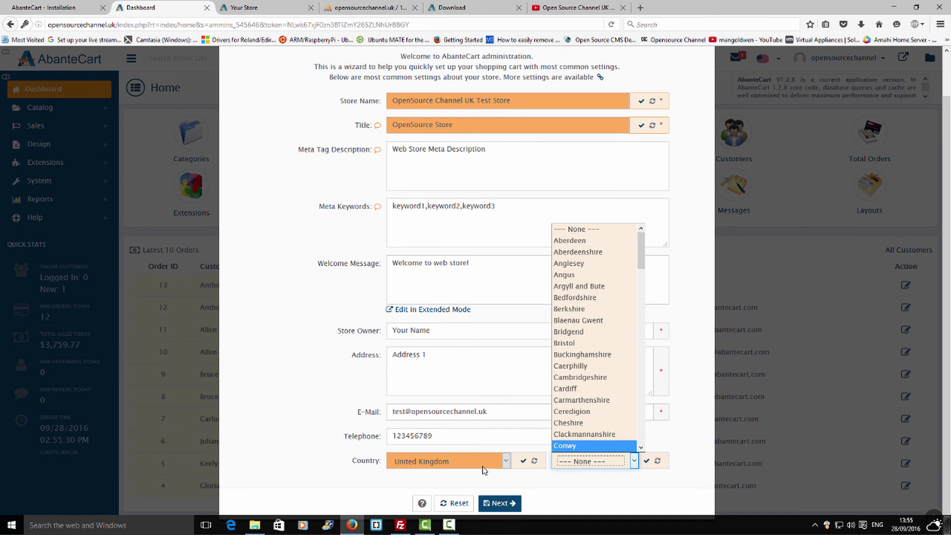
pyautogui.click(574, 242)
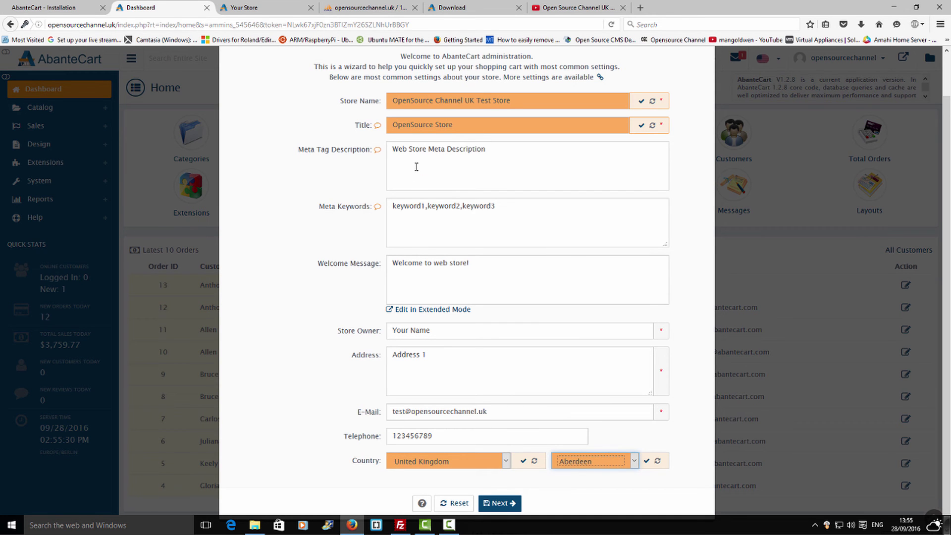
# Step: Review the owner, address, e-mail and telephone fields, then continue the wizard
pyautogui.moveTo(448, 437); pyautogui.dragTo(372, 434)
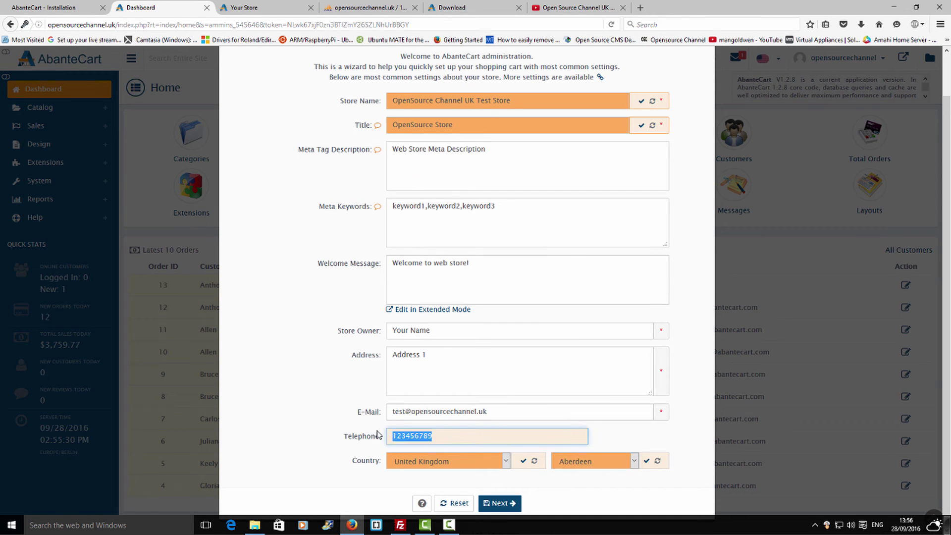
pyautogui.moveTo(509, 411); pyautogui.dragTo(391, 402)
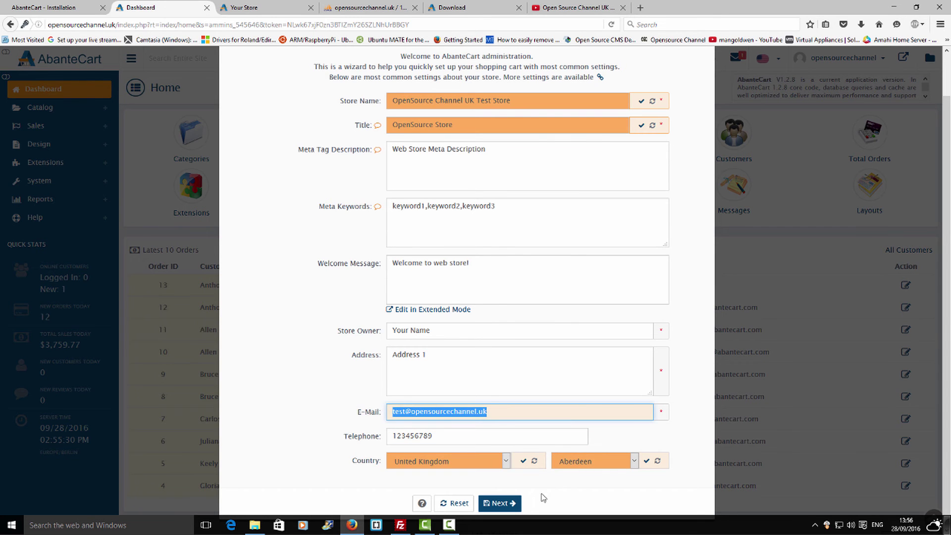
pyautogui.click(461, 353)
pyautogui.moveTo(447, 331); pyautogui.dragTo(374, 321)
pyautogui.click(499, 503)
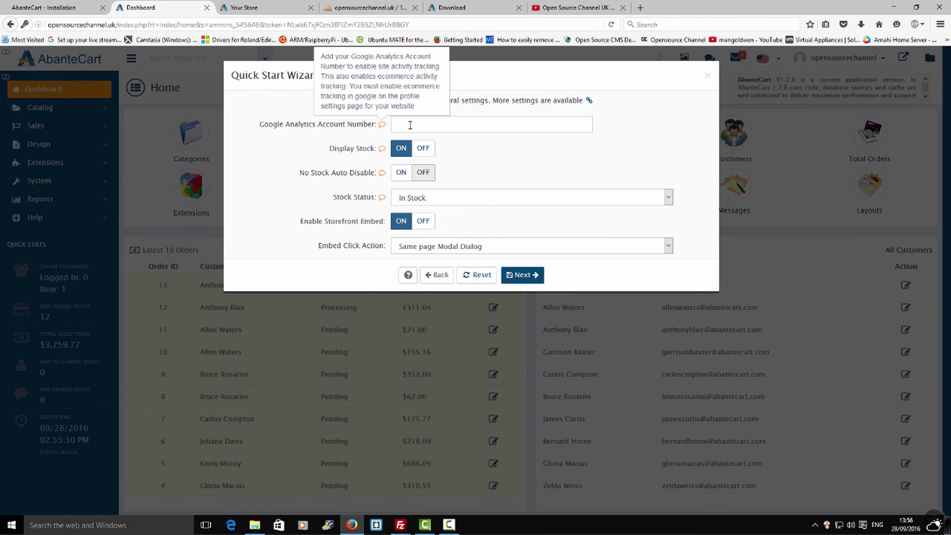
# Step: Keep stock display on, stock status In Stock and embed action Same page Modal Dialog, then continue
pyautogui.click(431, 128)
pyautogui.rightClick(432, 128)
pyautogui.click(440, 123)
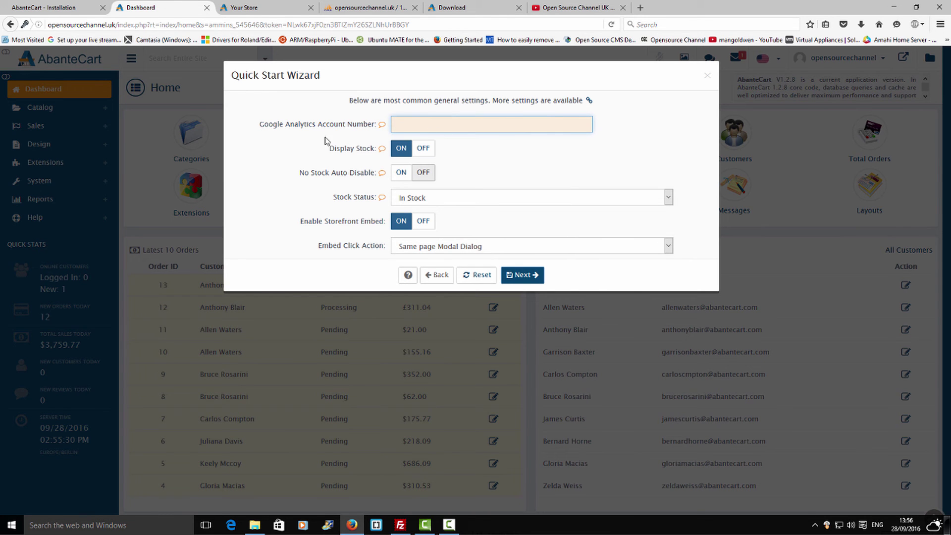
pyautogui.click(421, 151)
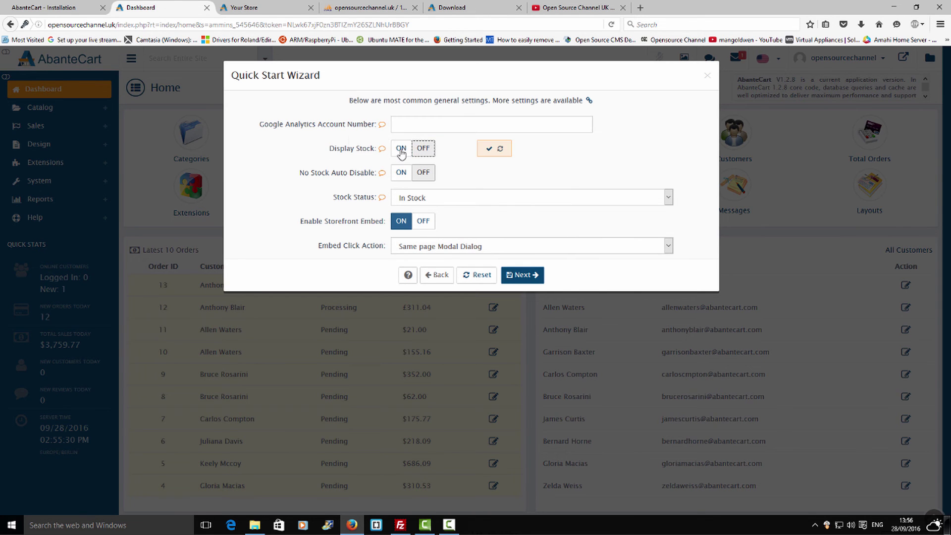
pyautogui.click(400, 150)
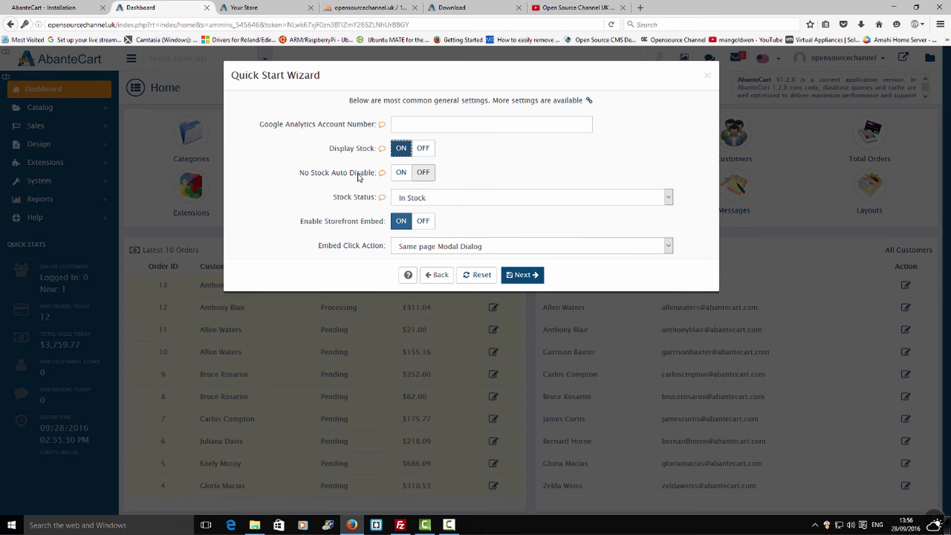
pyautogui.click(419, 199)
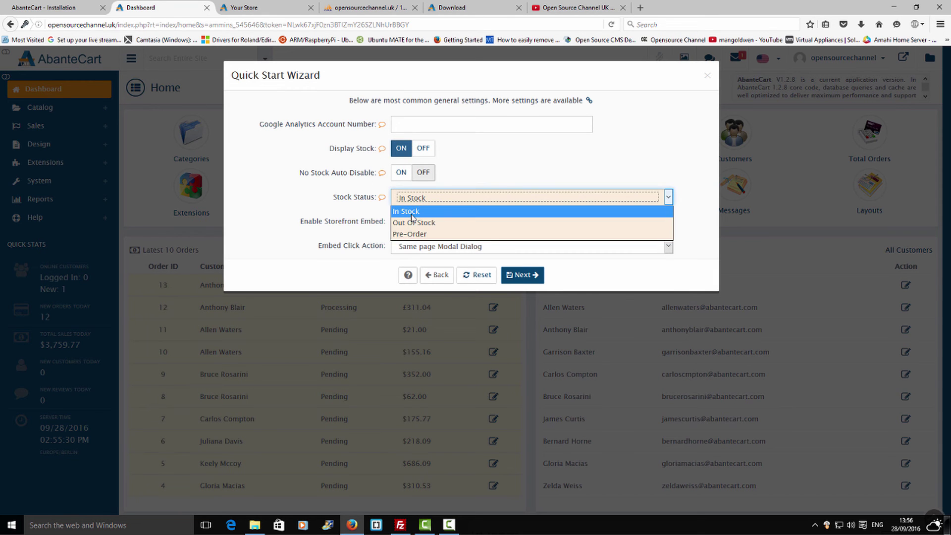
pyautogui.click(420, 216)
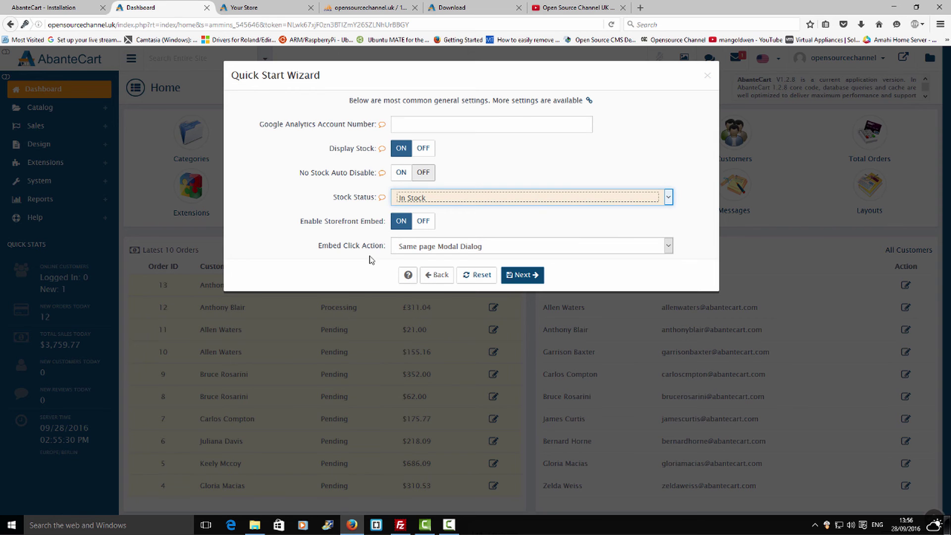
pyautogui.click(424, 248)
pyautogui.click(424, 247)
pyautogui.click(522, 280)
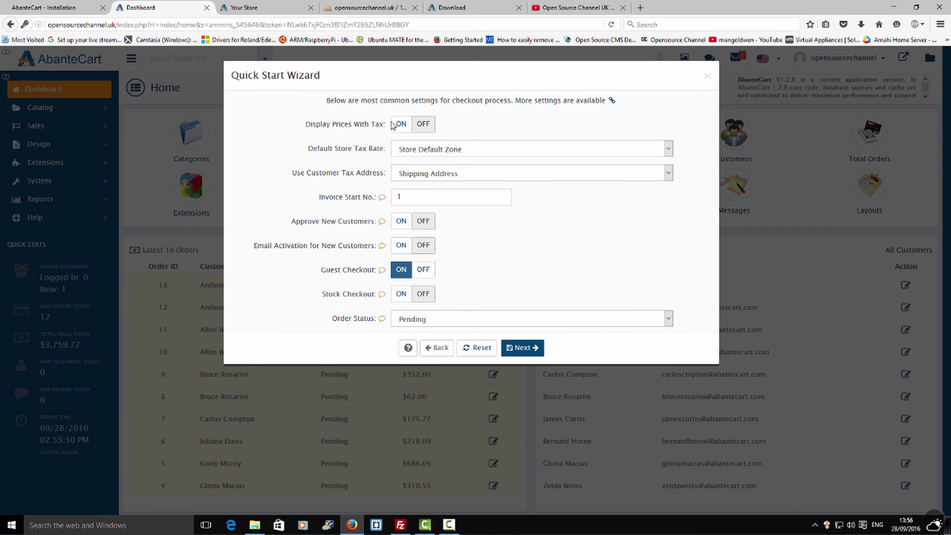
# Step: Turn on Display Prices With Tax, keeping Store Default Zone as the tax rate
pyautogui.click(405, 127)
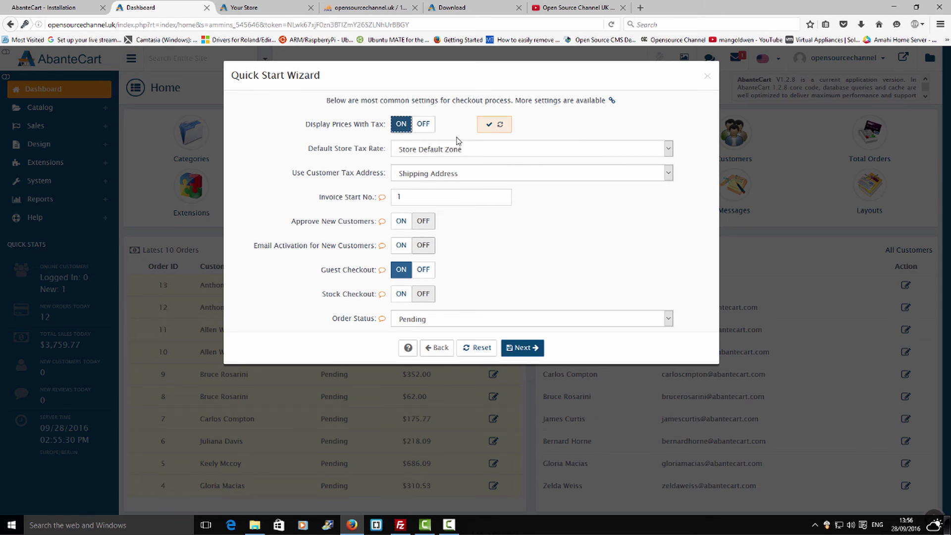
pyautogui.click(447, 153)
pyautogui.click(447, 152)
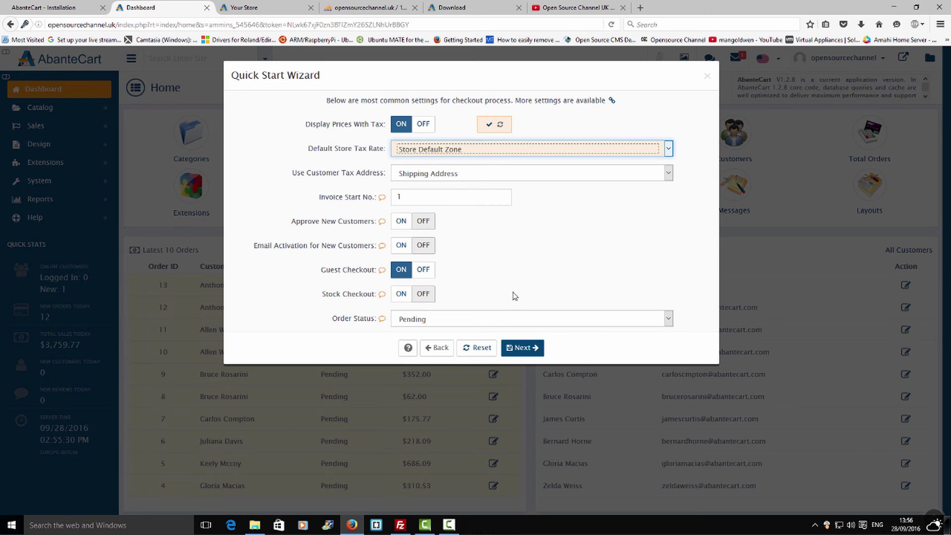
pyautogui.click(522, 348)
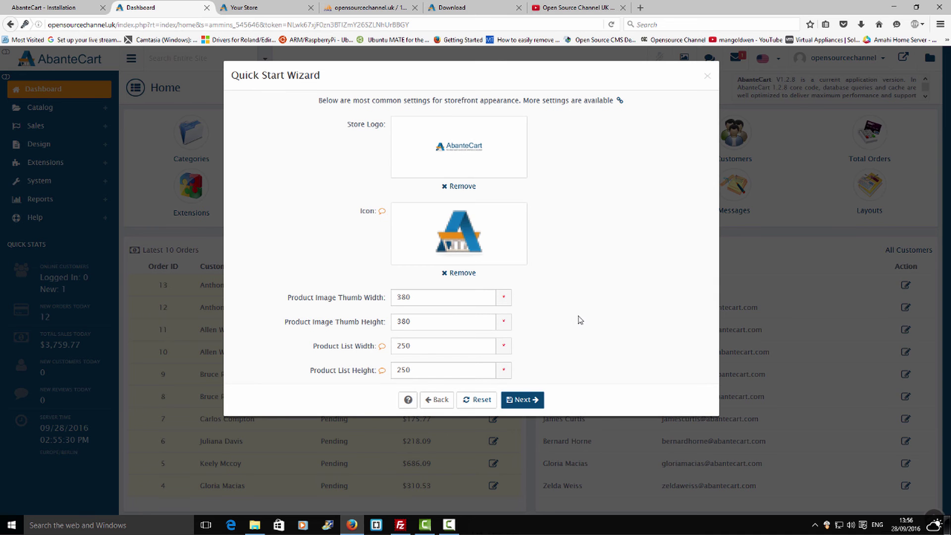
# Step: Skip the appearance settings and keep the mail protocol as Mail after trying SMTP
pyautogui.click(519, 400)
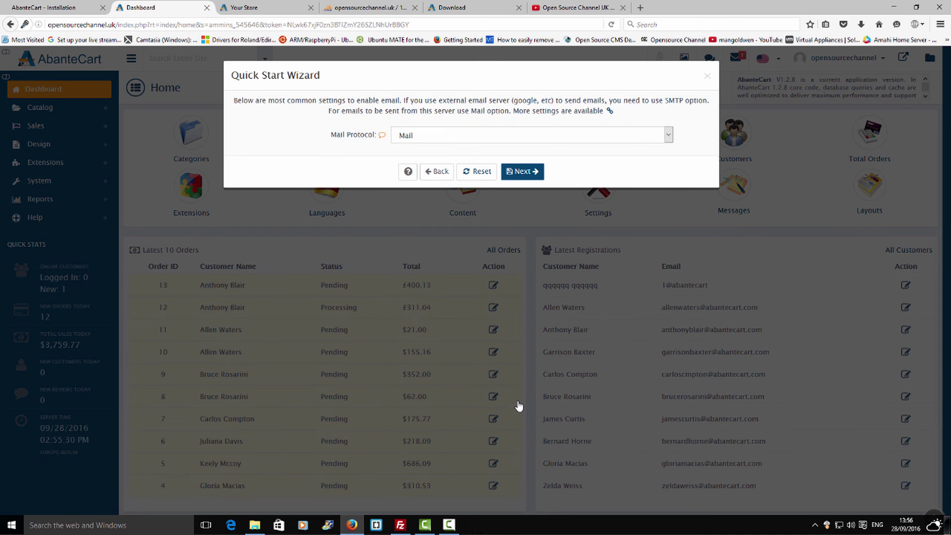
pyautogui.click(456, 136)
pyautogui.click(408, 160)
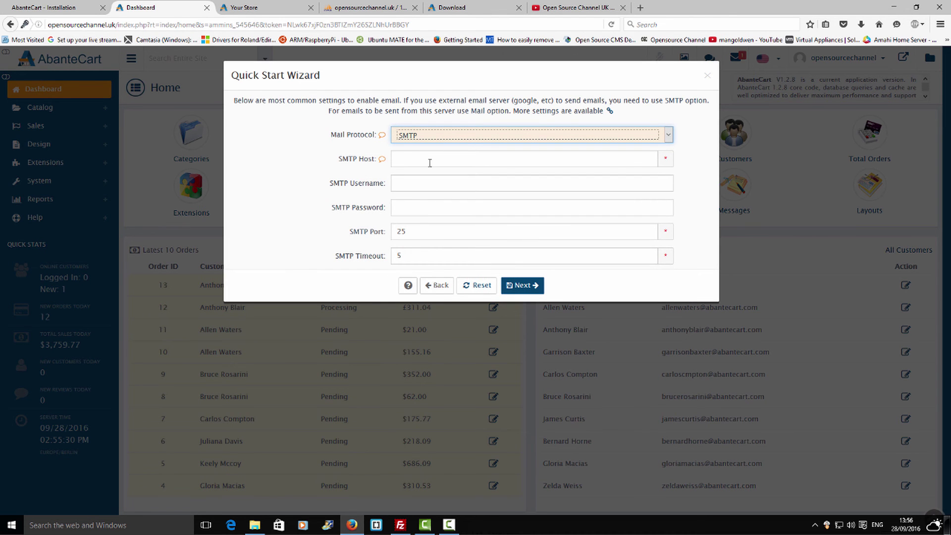
pyautogui.click(429, 140)
pyautogui.click(426, 148)
# Step: Finish the wizard and install the PayPal Payments Standard extension
pyautogui.click(524, 173)
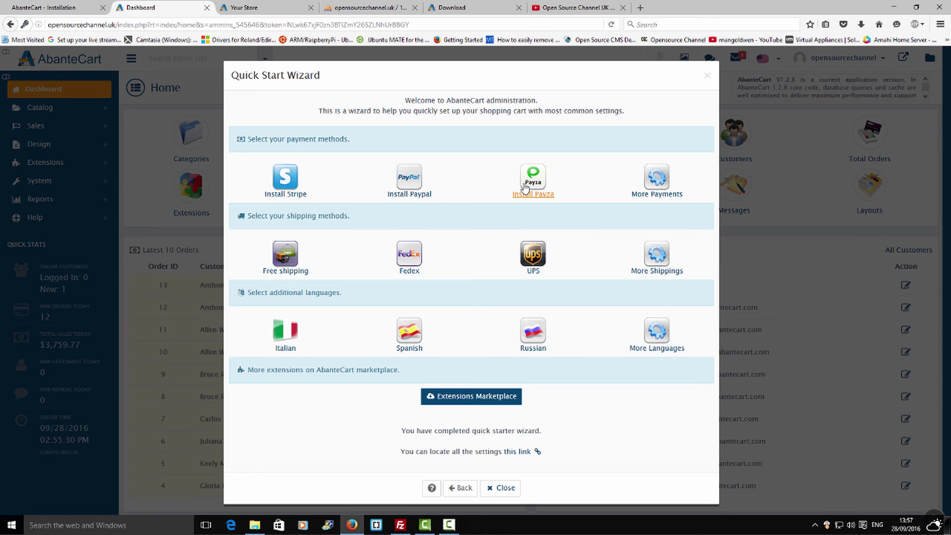
pyautogui.click(407, 185)
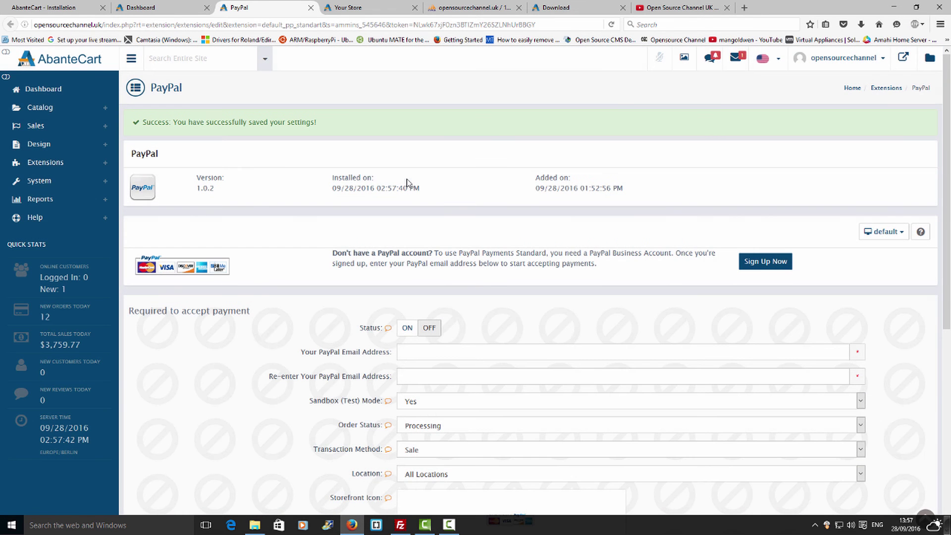
pyautogui.moveTo(178, 122); pyautogui.dragTo(316, 122)
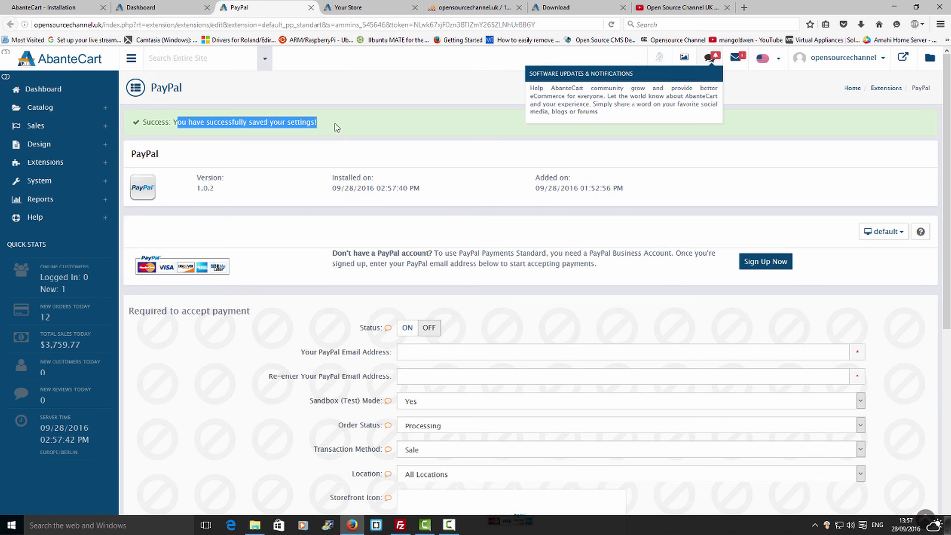
pyautogui.scroll(-3, 286, 343)
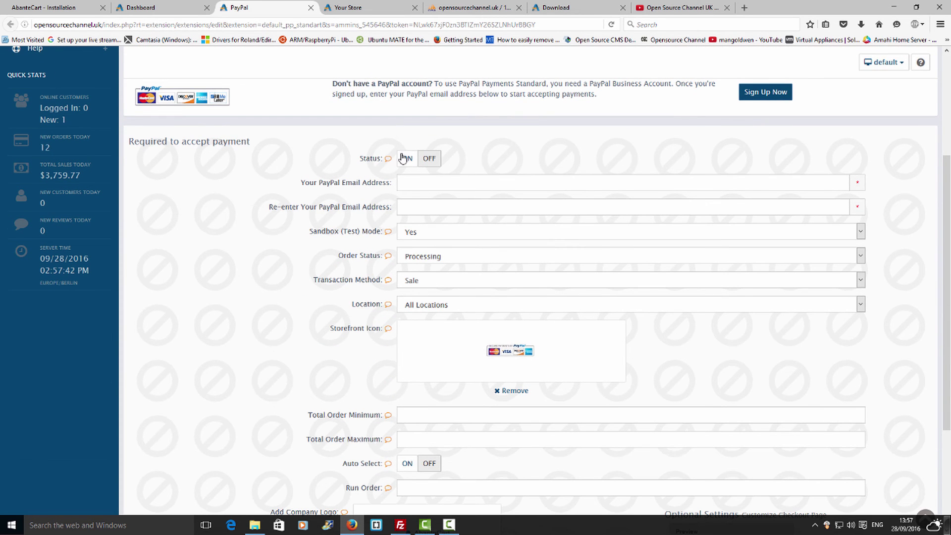
# Step: Switch PayPal status ON and set Sandbox (Test) Mode to No
pyautogui.click(404, 161)
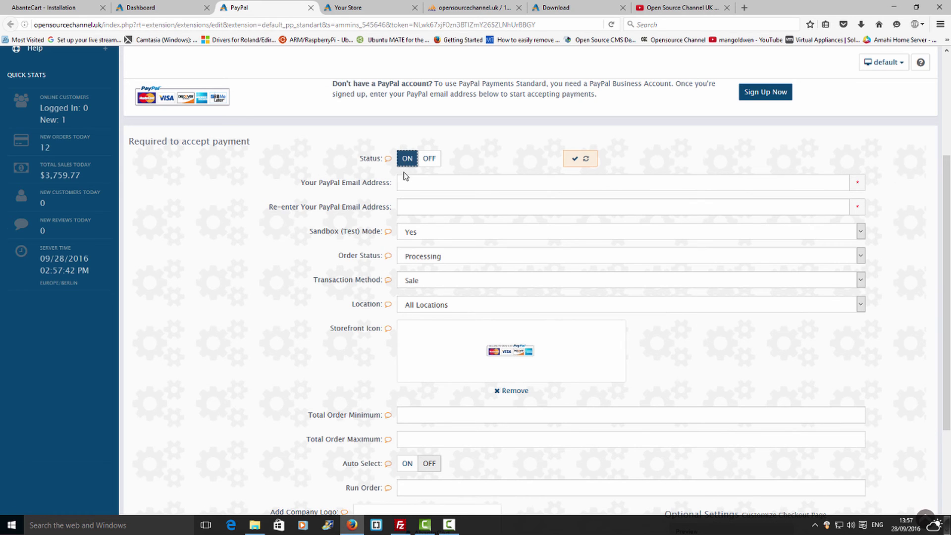
pyautogui.click(418, 185)
pyautogui.click(419, 204)
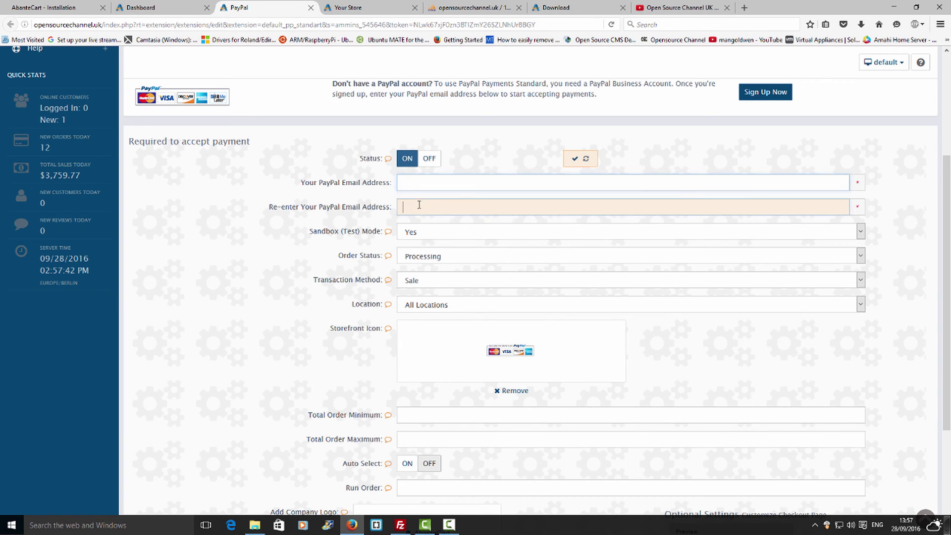
pyautogui.click(429, 232)
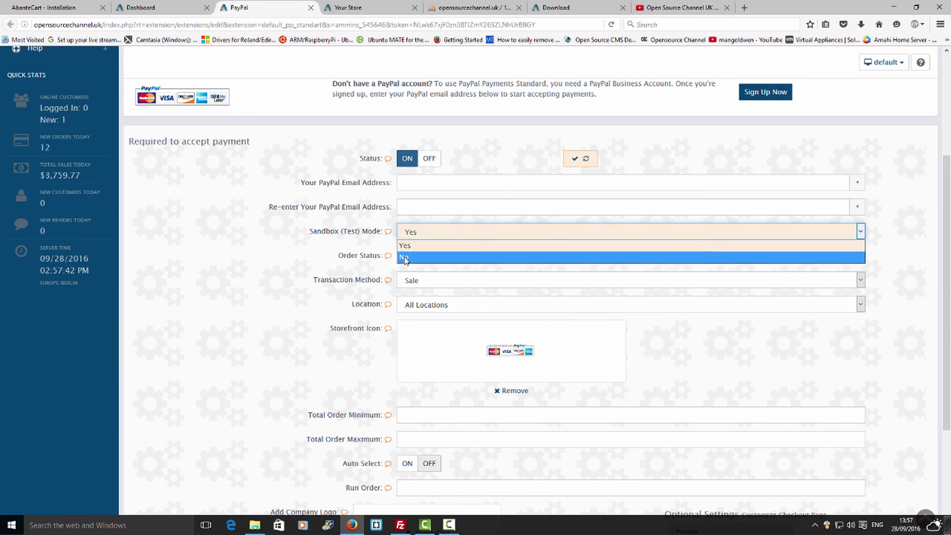
pyautogui.click(405, 257)
pyautogui.click(417, 235)
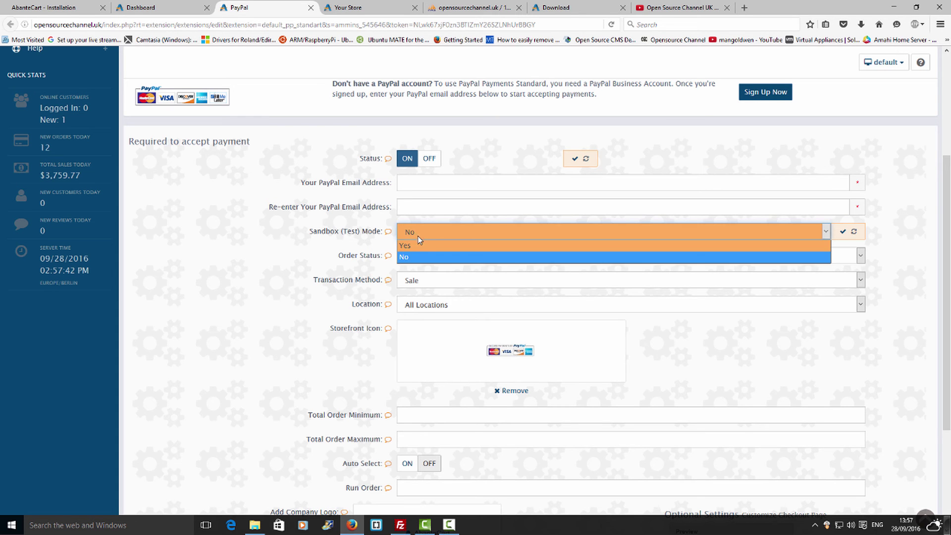
pyautogui.click(423, 244)
pyautogui.click(436, 239)
pyautogui.click(429, 246)
pyautogui.press('Down')
pyautogui.scroll(-3, 421, 272)
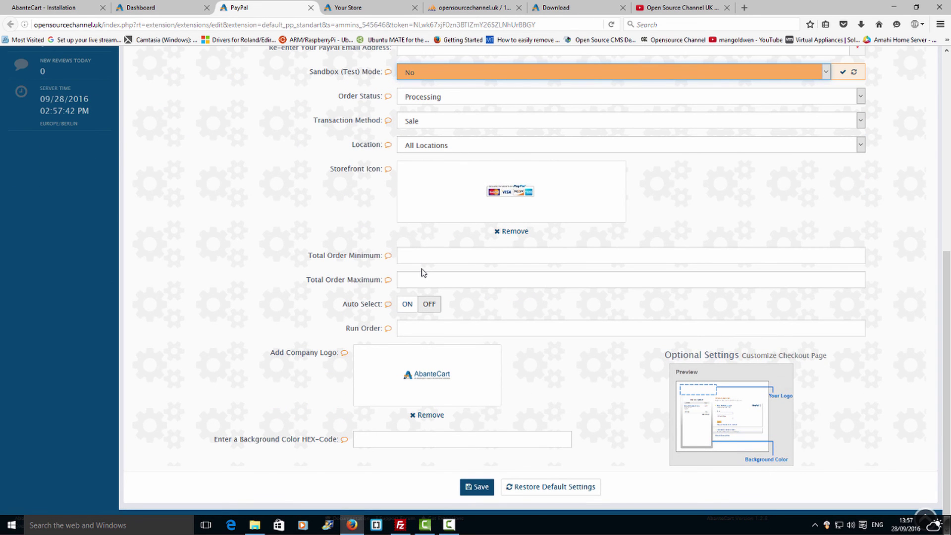
pyautogui.scroll(6, 423, 273)
# Step: Enter the PayPal account email in both email fields and save the PayPal settings
pyautogui.click(417, 350)
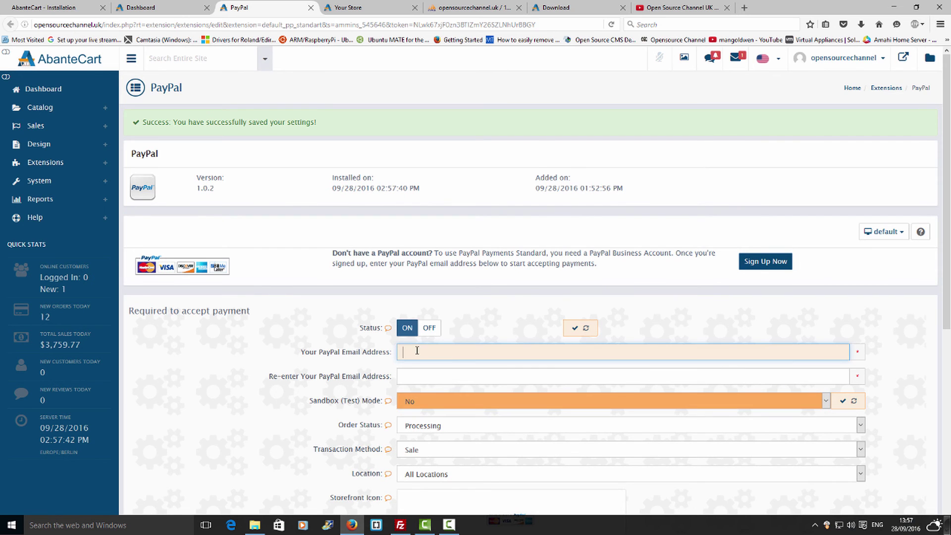
pyautogui.write('yourpaypal@email.')
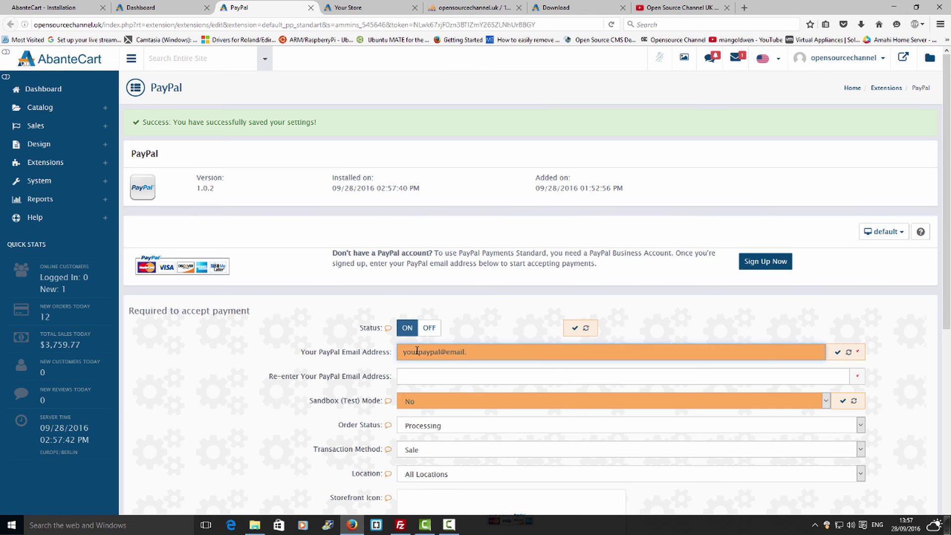
pyautogui.write('om')
pyautogui.moveTo(492, 353); pyautogui.dragTo(374, 347)
pyautogui.hotkey('ctrl', 'c')
pyautogui.rightClick(412, 376)
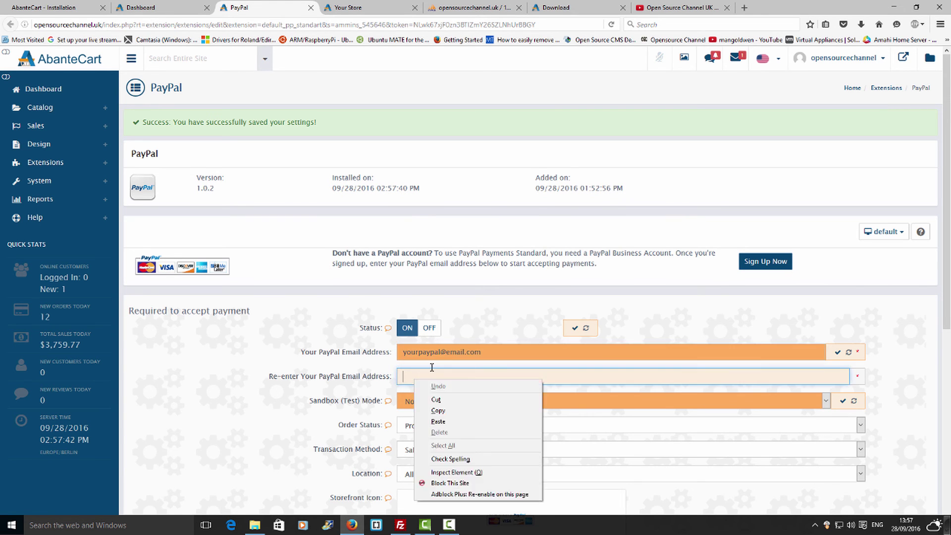
pyautogui.click(460, 420)
pyautogui.scroll(-5, 466, 422)
pyautogui.scroll(-2, 467, 423)
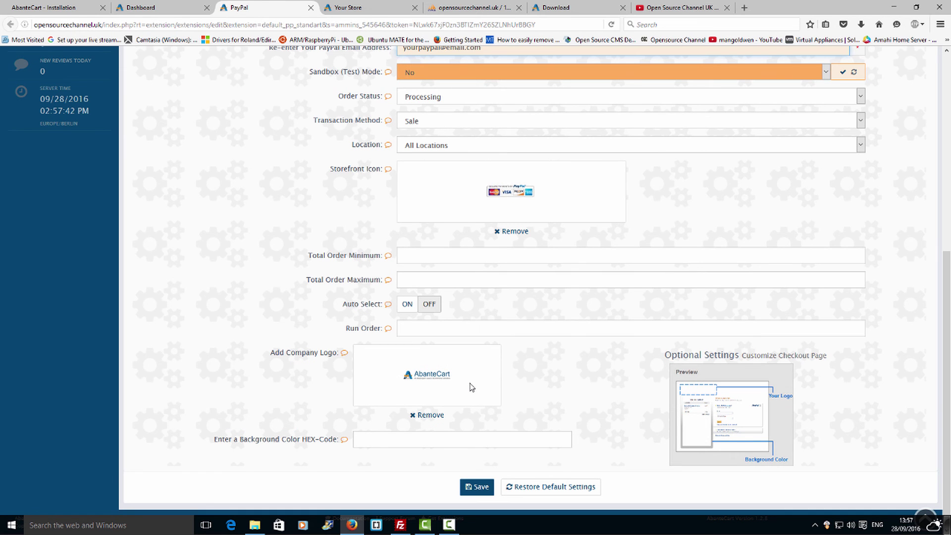
pyautogui.click(488, 483)
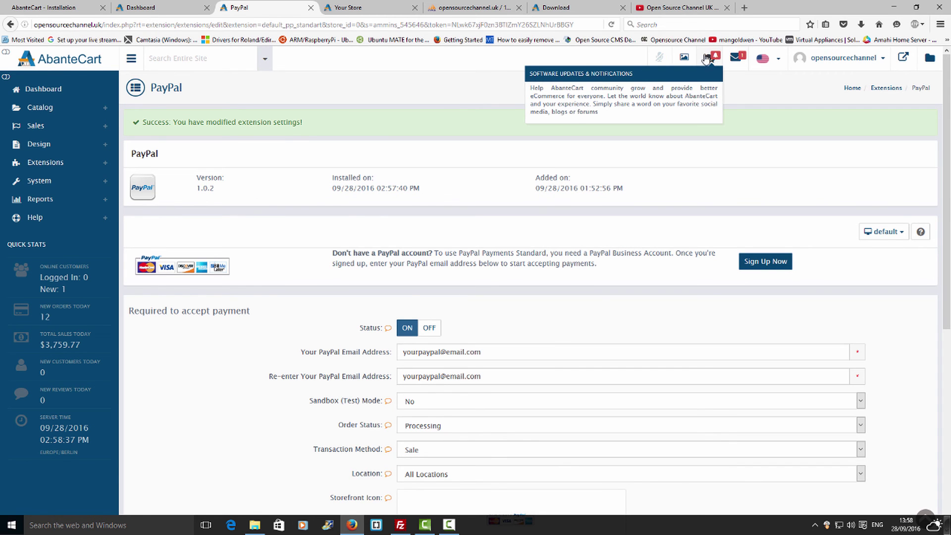
# Step: Dismiss the update notifications and messages, then review the Dashboard's orders and sales statistics
pyautogui.click(710, 58)
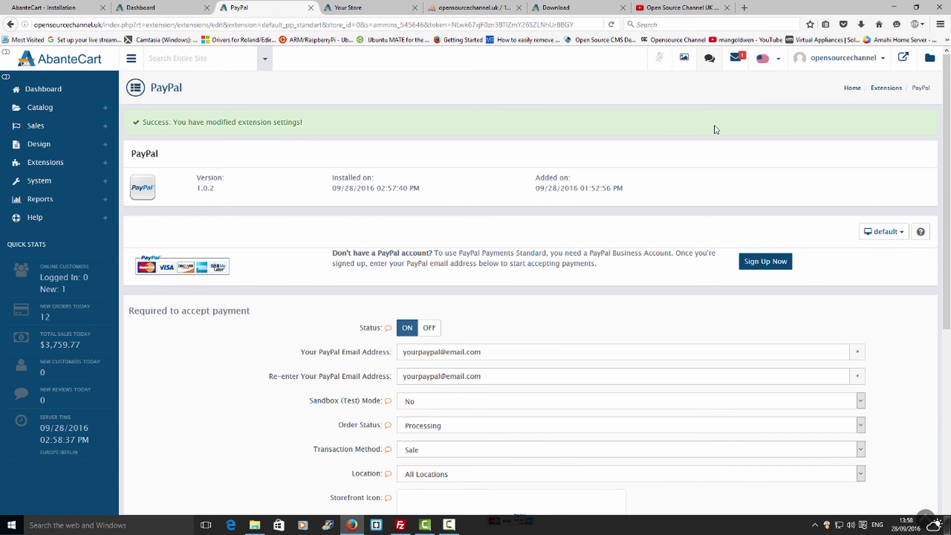
pyautogui.click(737, 66)
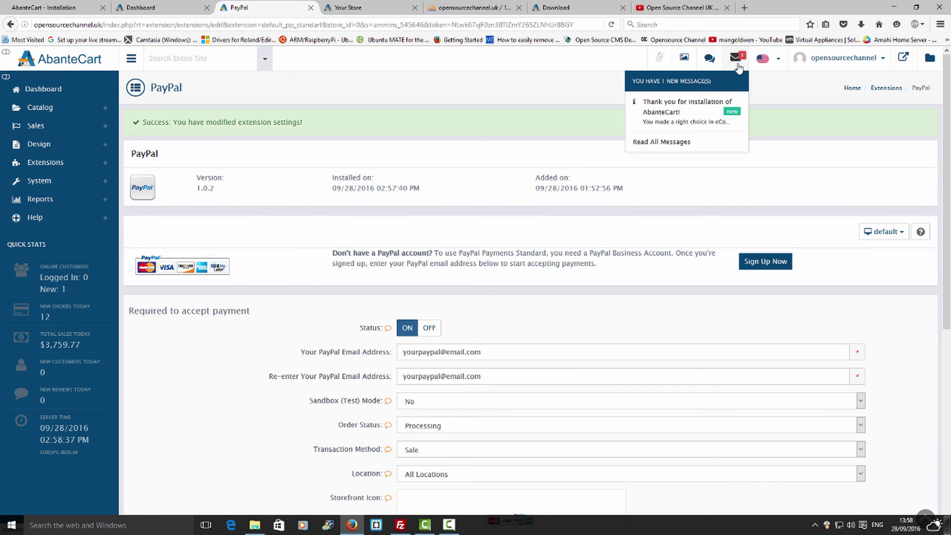
pyautogui.click(782, 131)
pyautogui.click(36, 91)
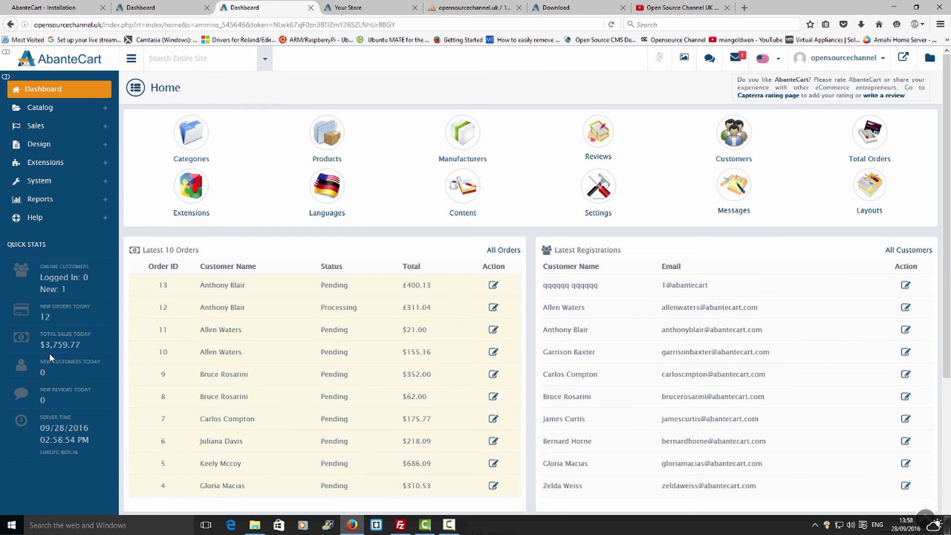
pyautogui.moveTo(43, 348); pyautogui.dragTo(92, 350)
pyautogui.scroll(-4, 242, 371)
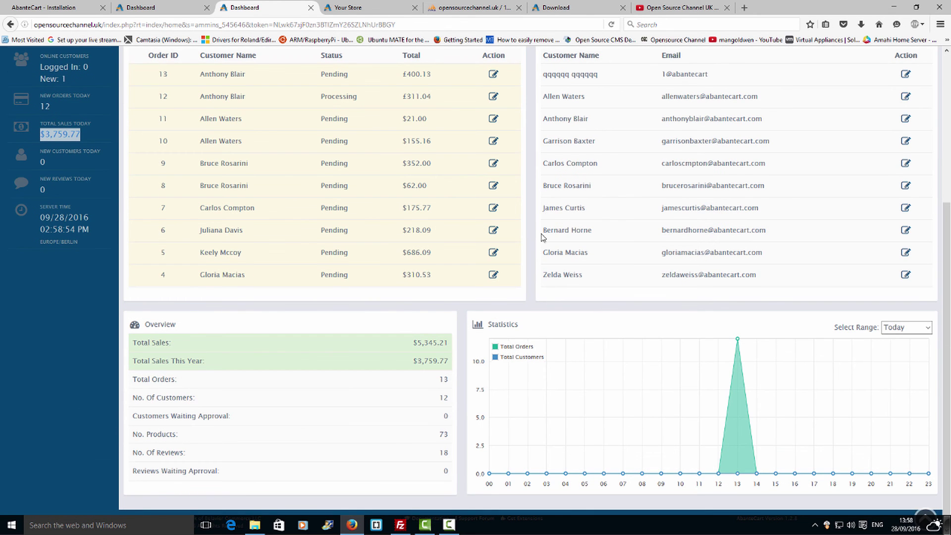
pyautogui.scroll(4, 546, 326)
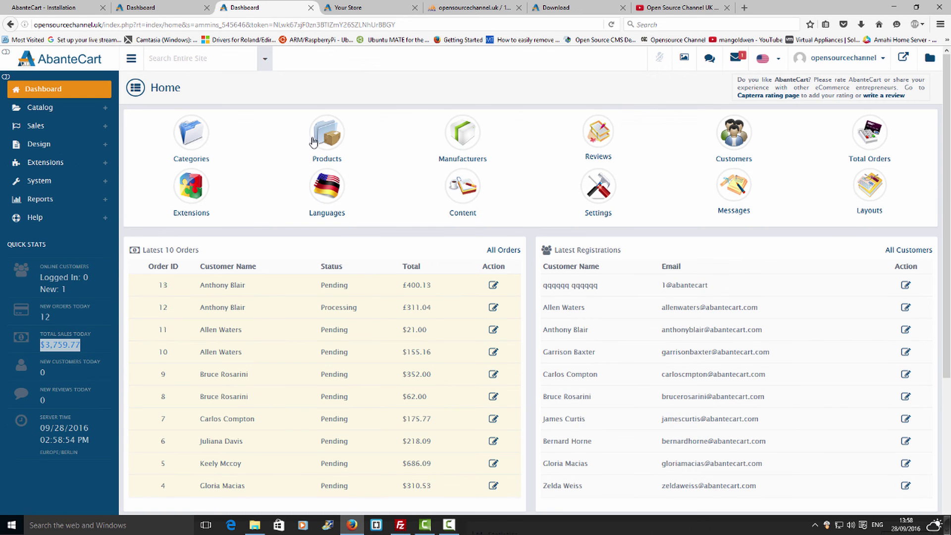
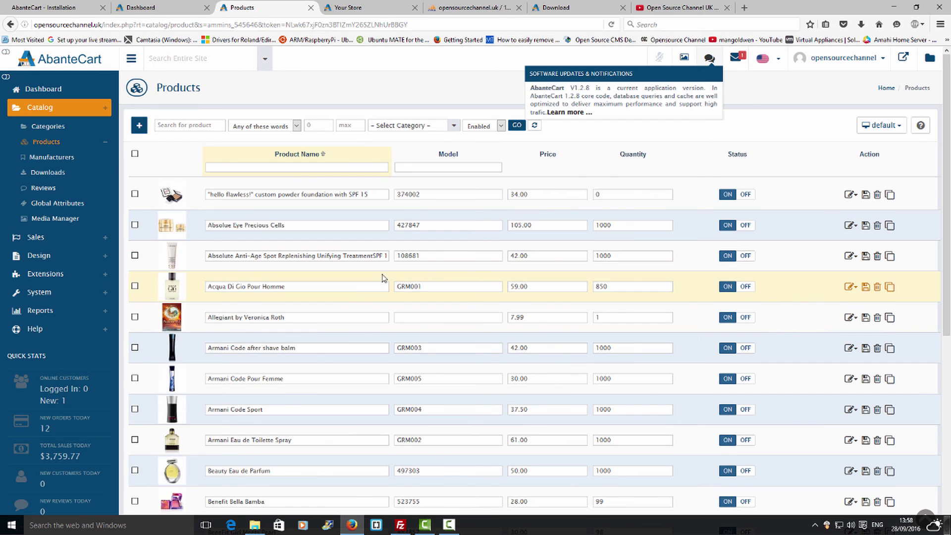
pyautogui.scroll(-5, 351, 289)
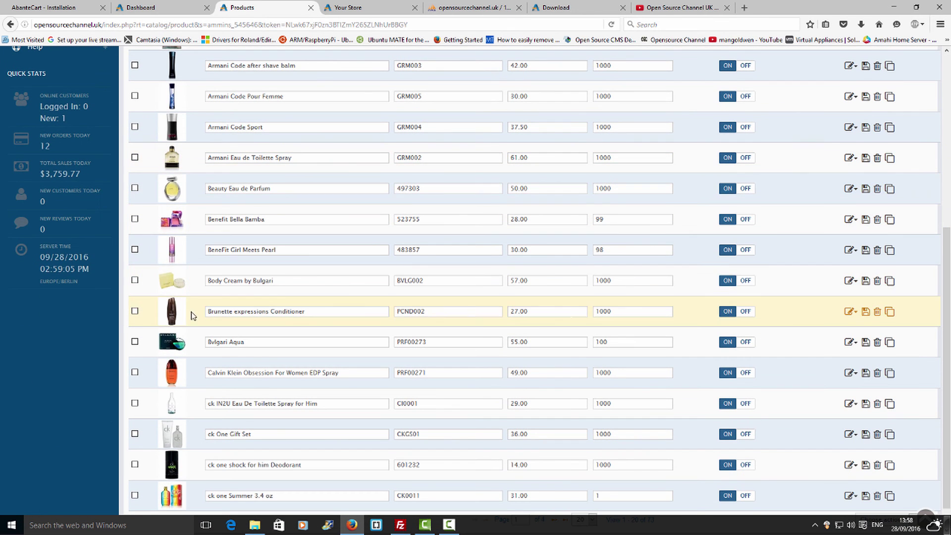
pyautogui.click(850, 188)
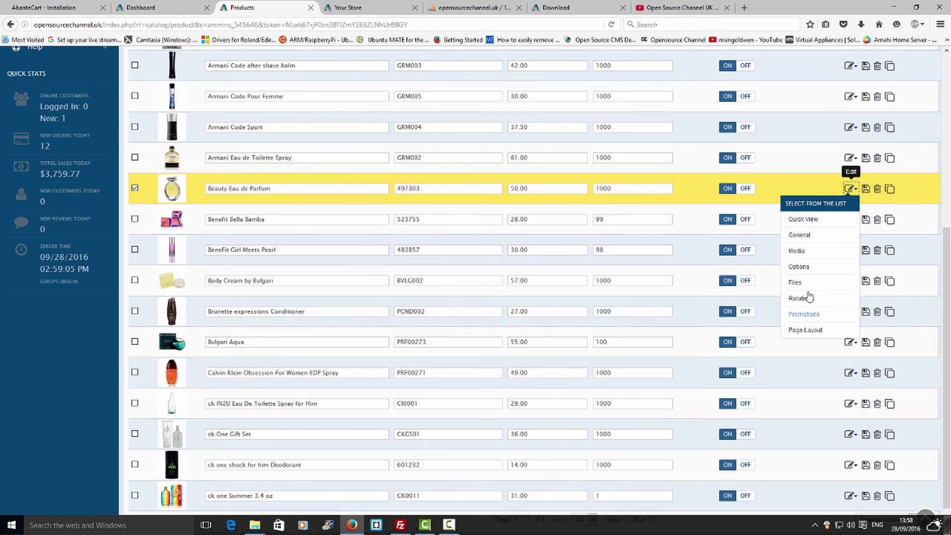
pyautogui.click(802, 220)
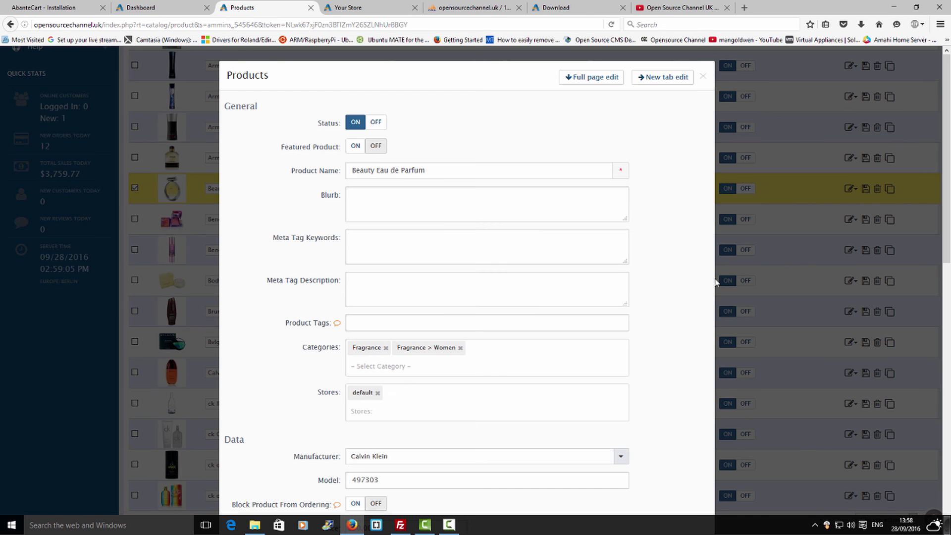
pyautogui.scroll(-7, 573, 231)
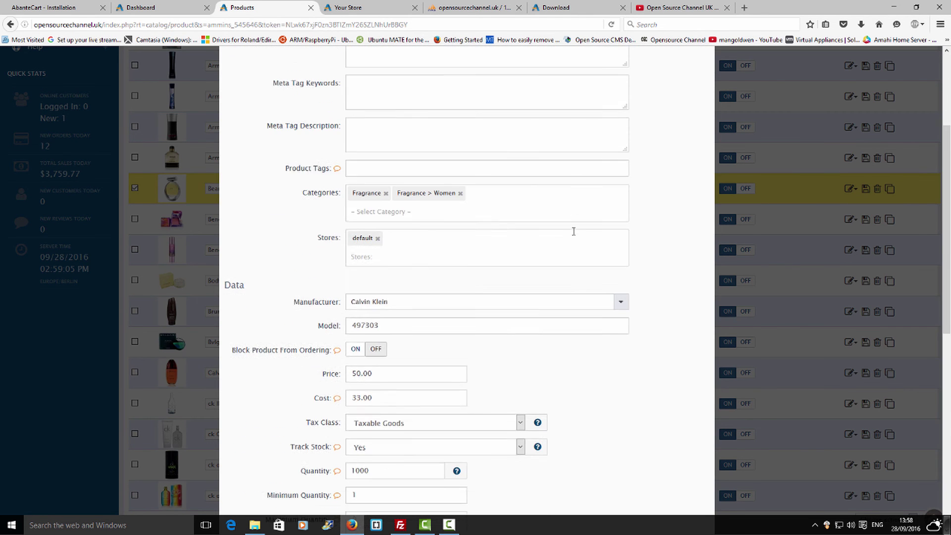
pyautogui.scroll(-3, 574, 235)
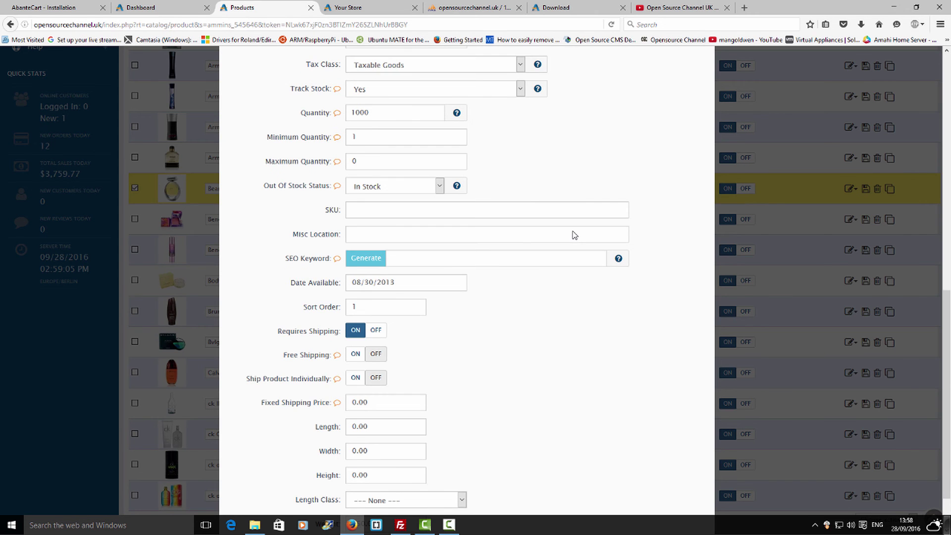
pyautogui.scroll(3, 574, 234)
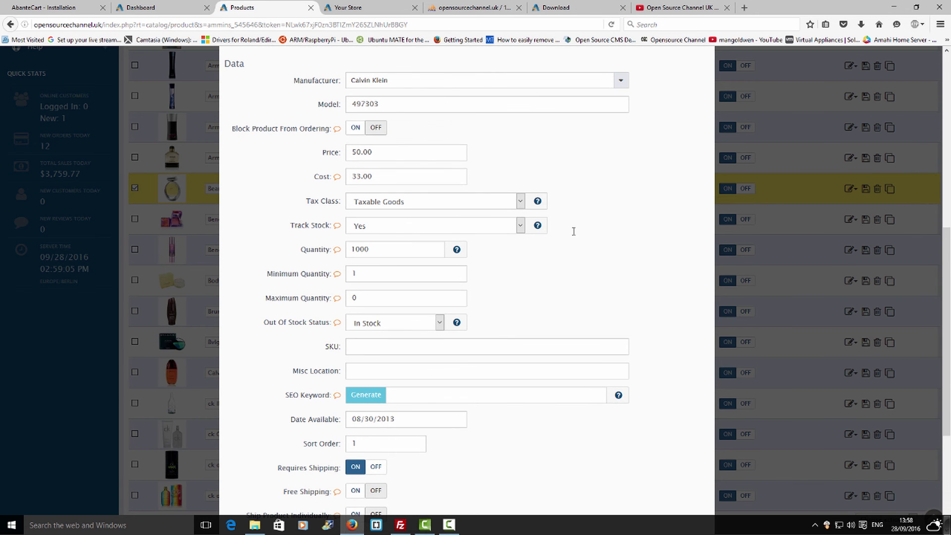
pyautogui.scroll(-4, 574, 233)
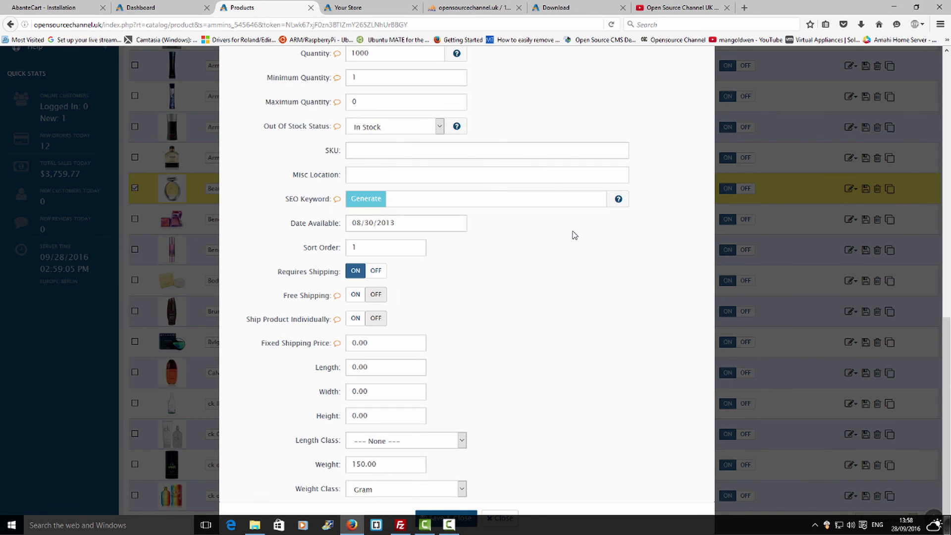
pyautogui.click(501, 517)
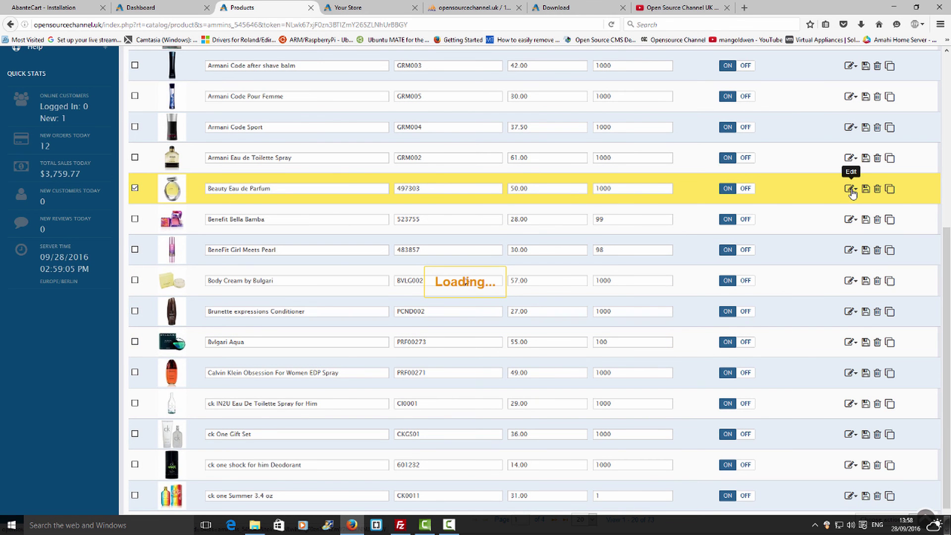
# Step: Open the General edit page for Beauty Eau de Parfum (product ID 64) and scroll through its form
pyautogui.click(852, 193)
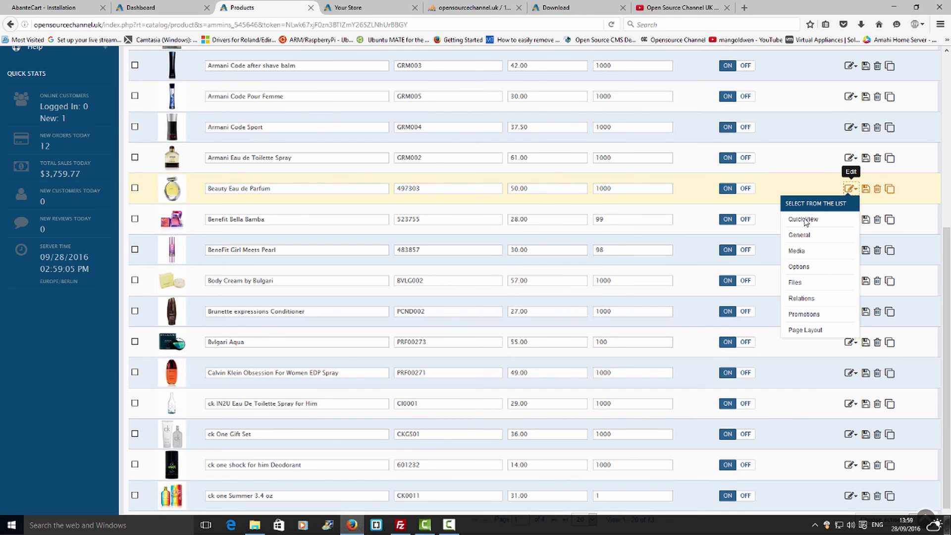
pyautogui.click(850, 190)
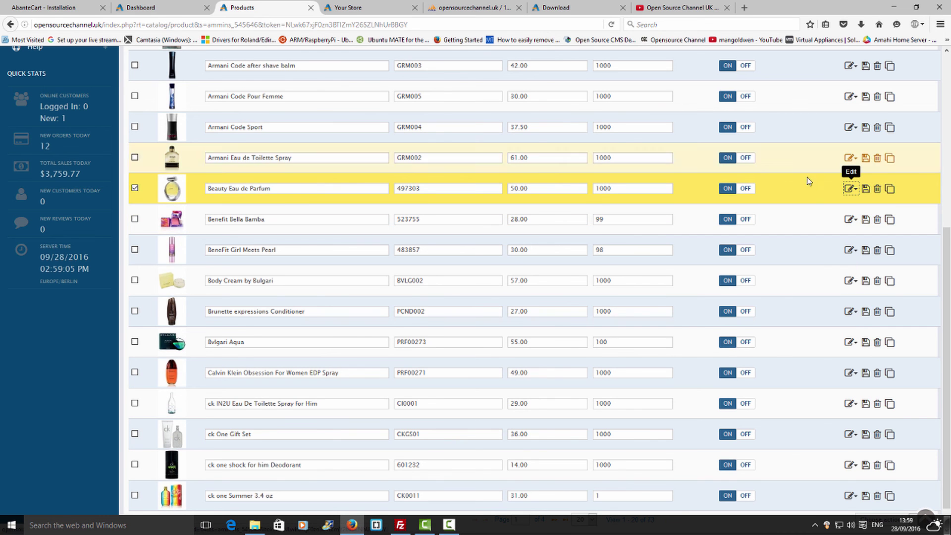
pyautogui.click(850, 191)
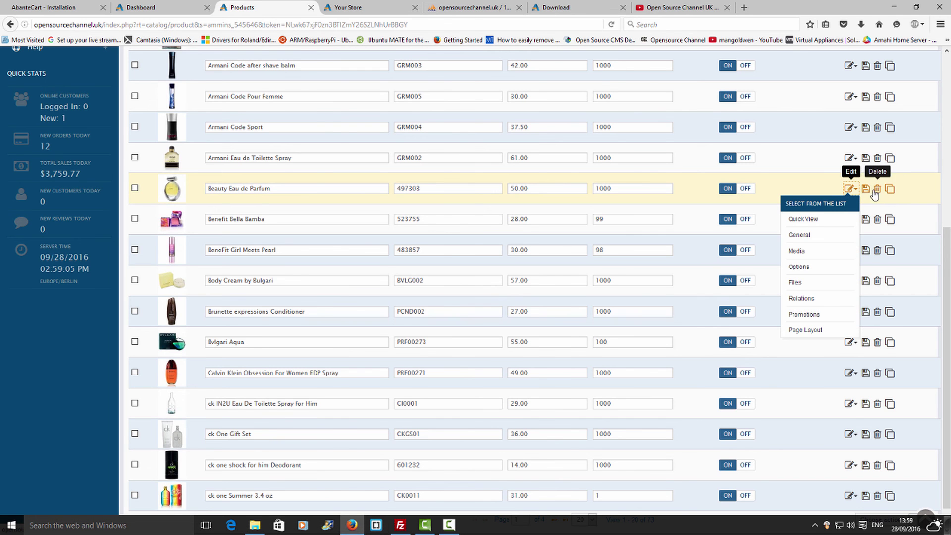
pyautogui.click(809, 236)
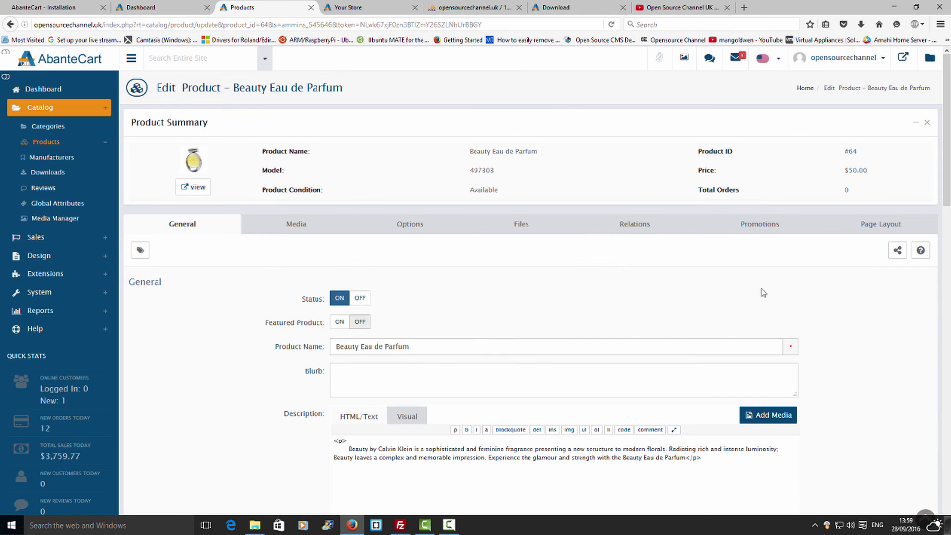
pyautogui.scroll(-8, 584, 263)
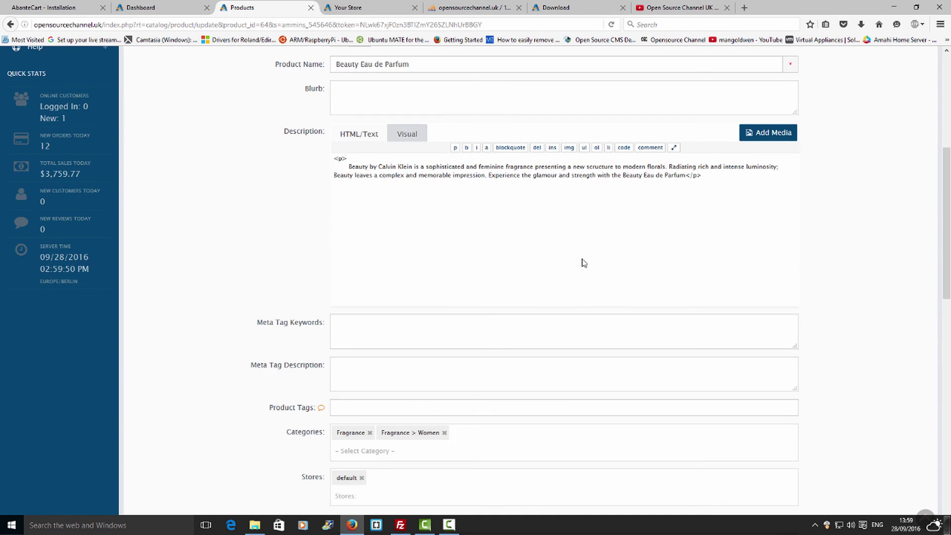
pyautogui.scroll(-9, 583, 259)
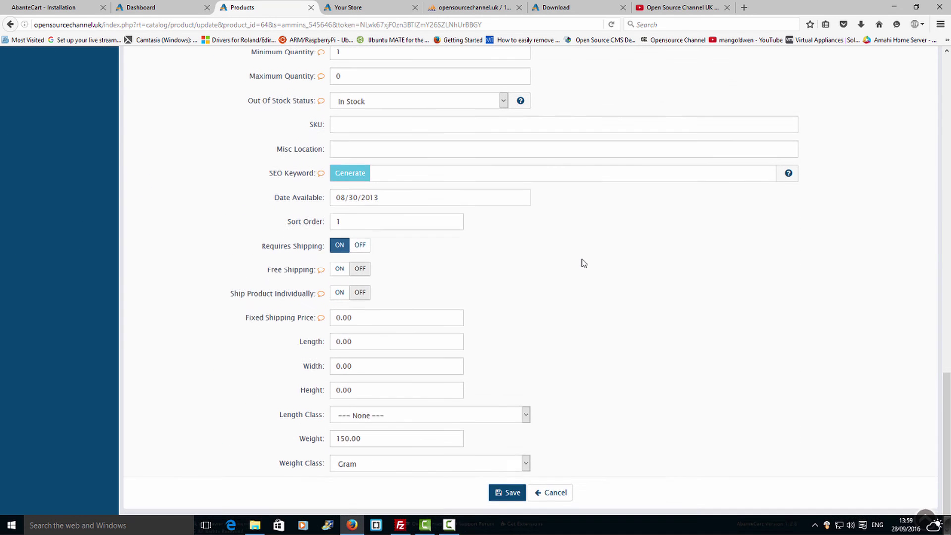
pyautogui.scroll(18, 583, 262)
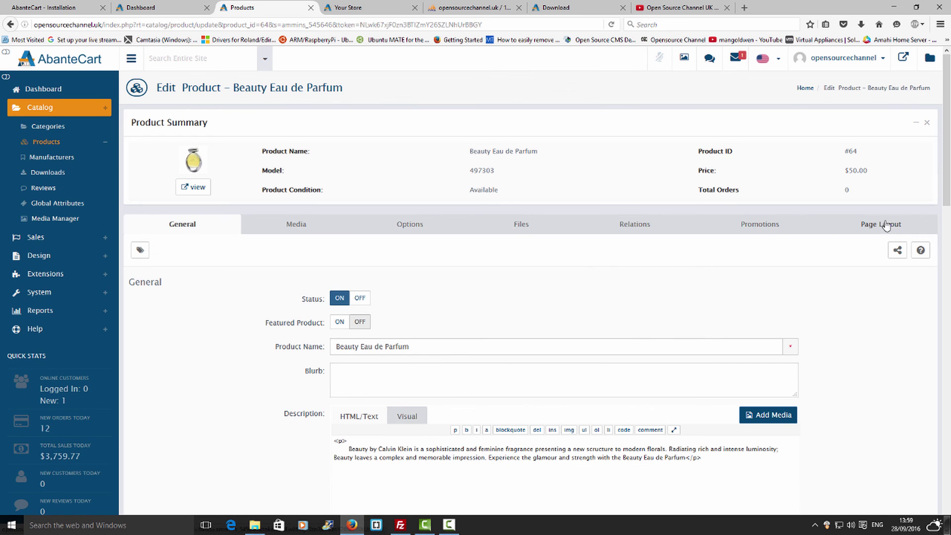
# Step: Review the product's Promotions, Relations and Files tabs
pyautogui.click(747, 226)
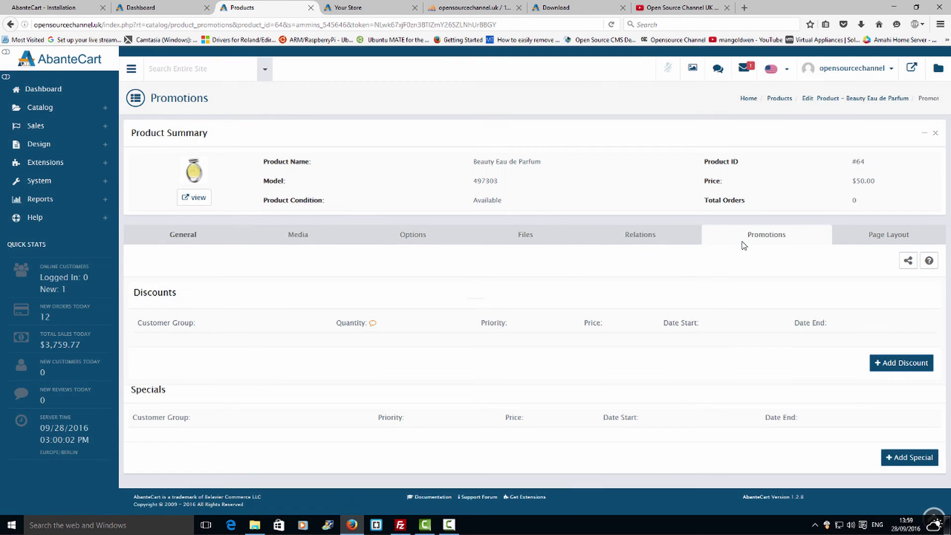
pyautogui.click(635, 229)
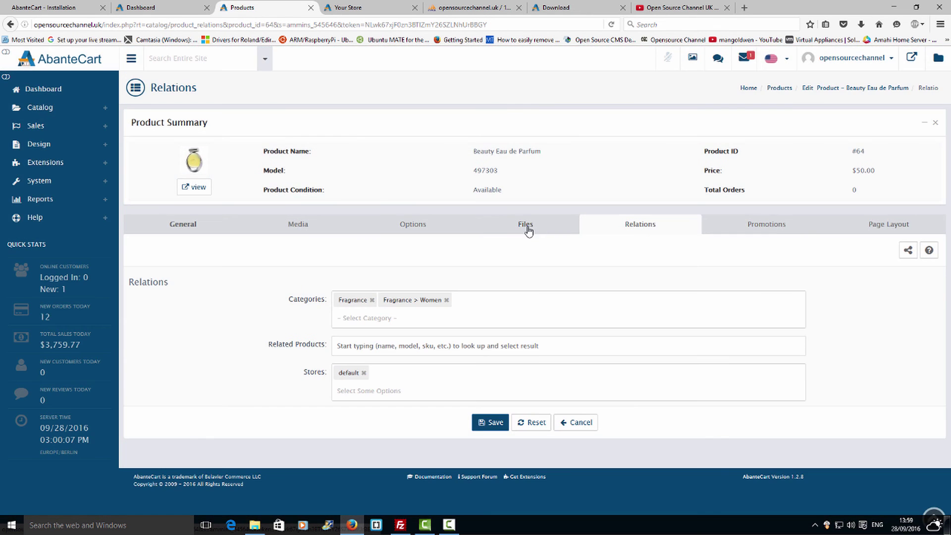
pyautogui.click(529, 229)
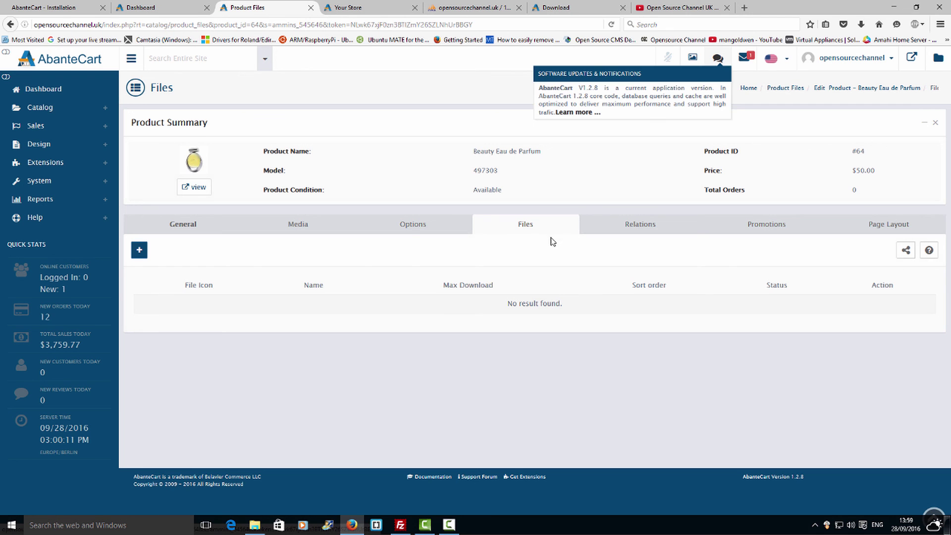
# Step: Check the Fragrance Size option values such as 1.7 oz, then return to the dashboard home
pyautogui.click(411, 224)
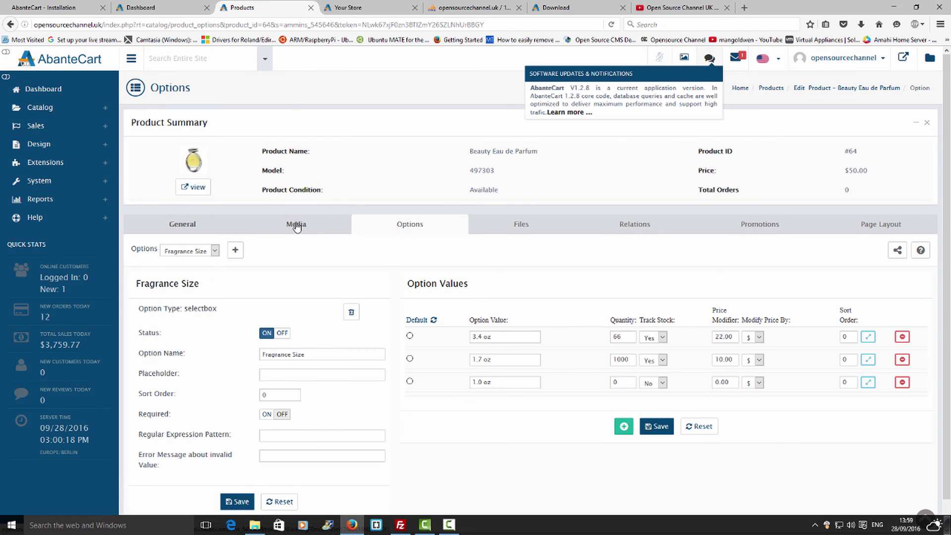
pyautogui.scroll(-1, 495, 312)
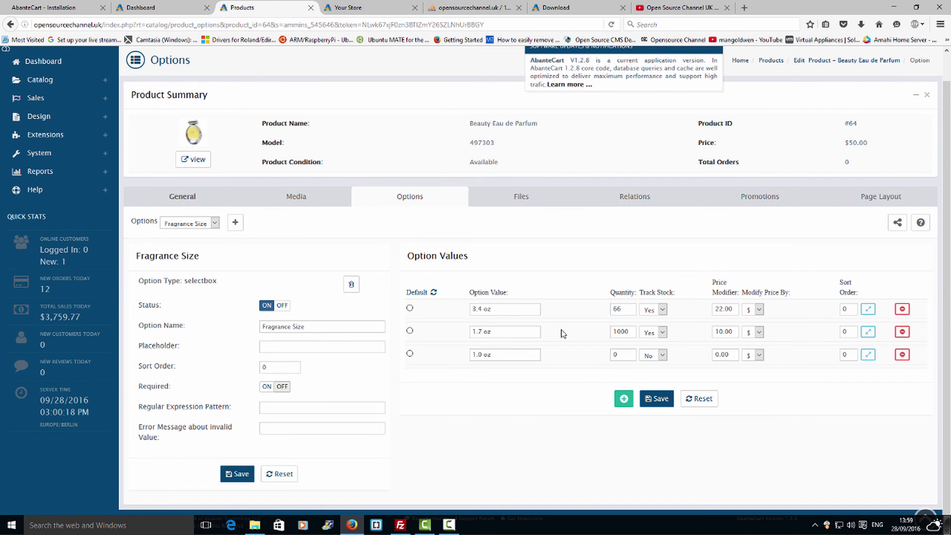
pyautogui.moveTo(498, 314); pyautogui.dragTo(479, 335)
pyautogui.click(505, 394)
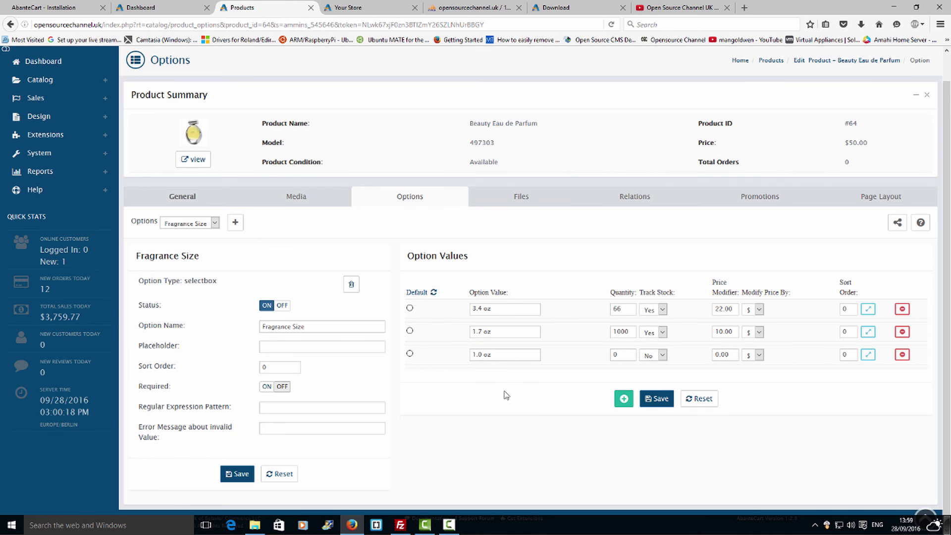
pyautogui.scroll(1, 233, 266)
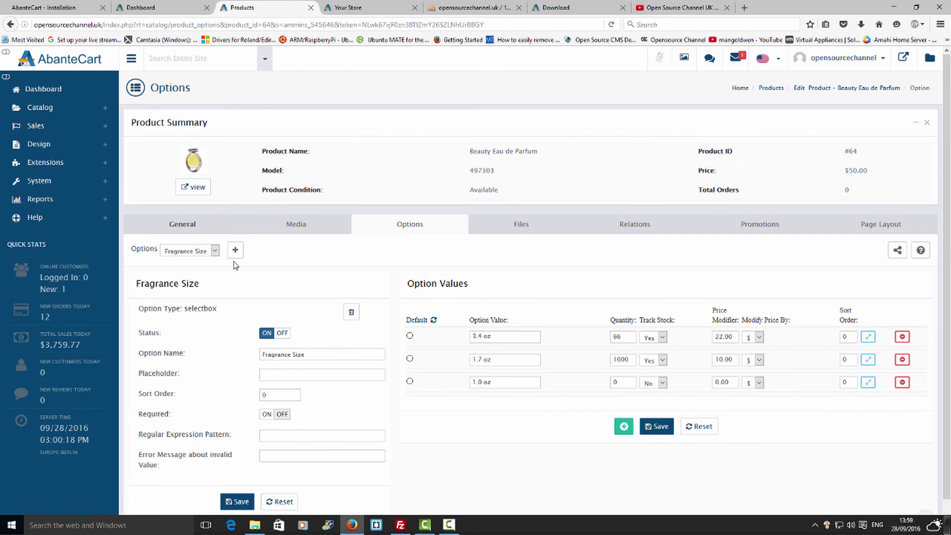
pyautogui.click(36, 92)
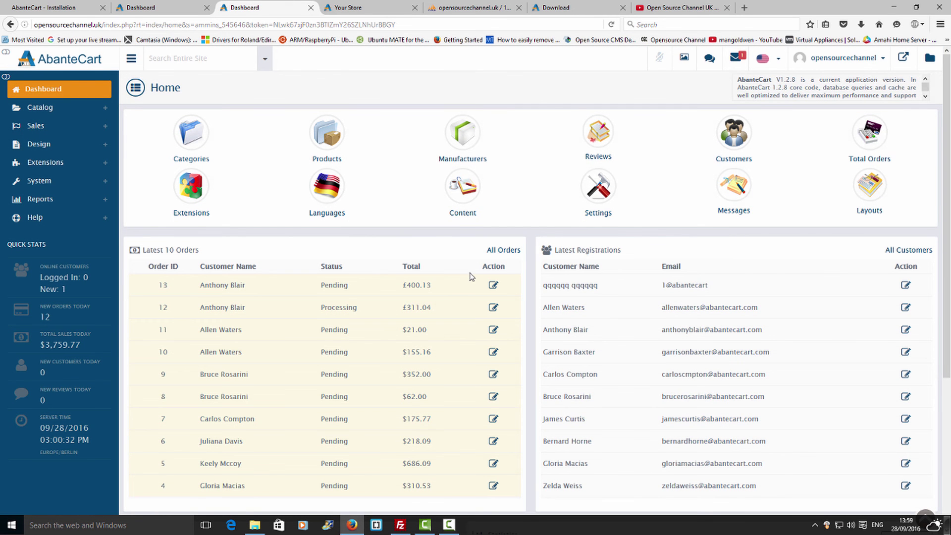
# Step: Open Catalog > Categories to list the eight categories from Apparel & accessories to Books
pyautogui.scroll(-4, 471, 275)
pyautogui.scroll(3, 473, 272)
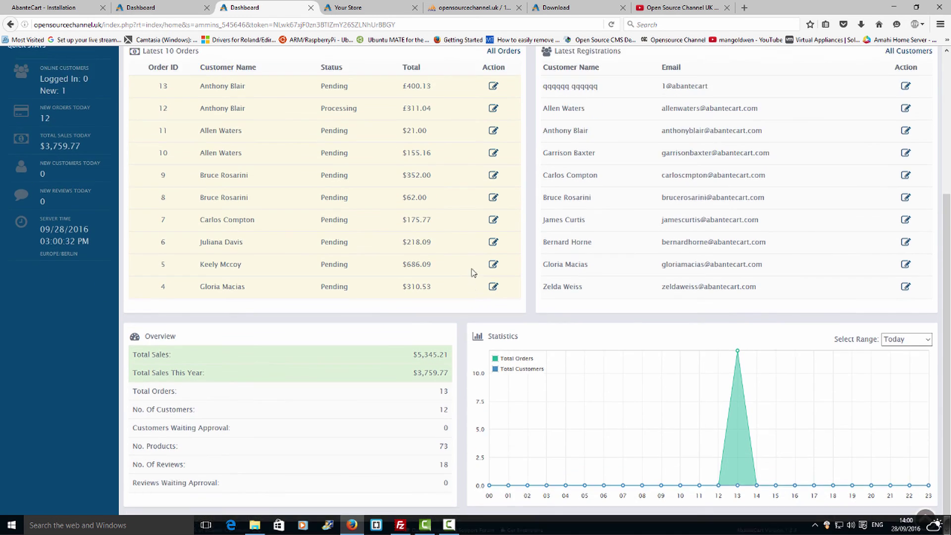
pyautogui.scroll(2, 472, 271)
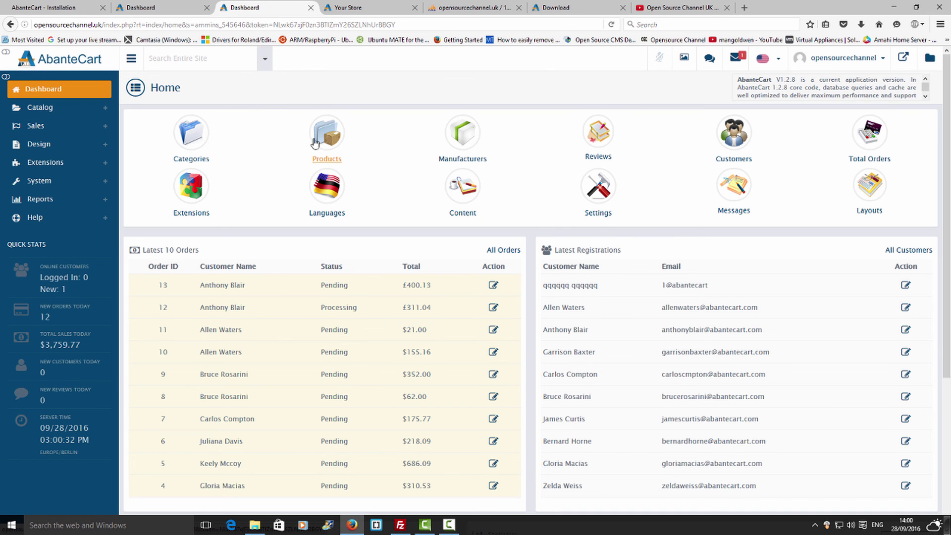
pyautogui.click(194, 151)
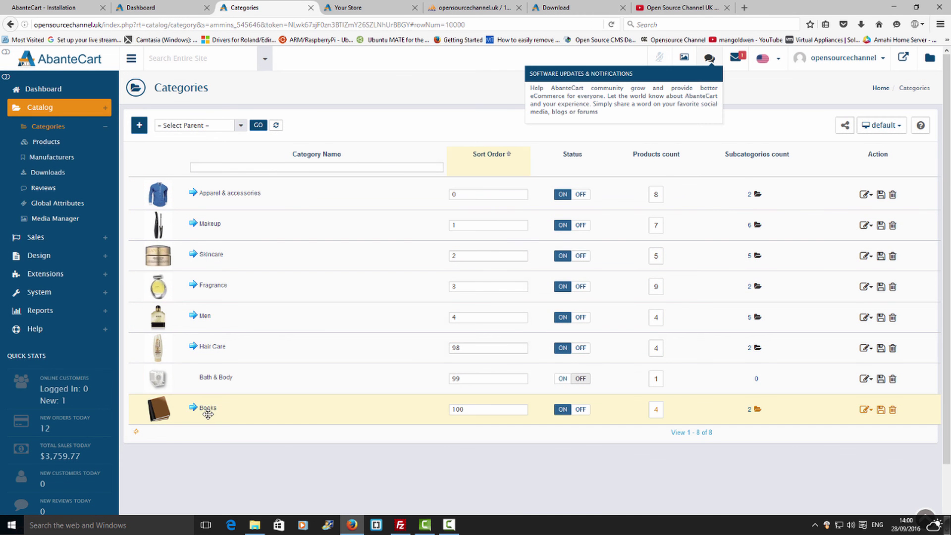
# Step: Open Catalog > Manufacturers and browse the ten brands from Pantene to Benefit
pyautogui.click(11, 24)
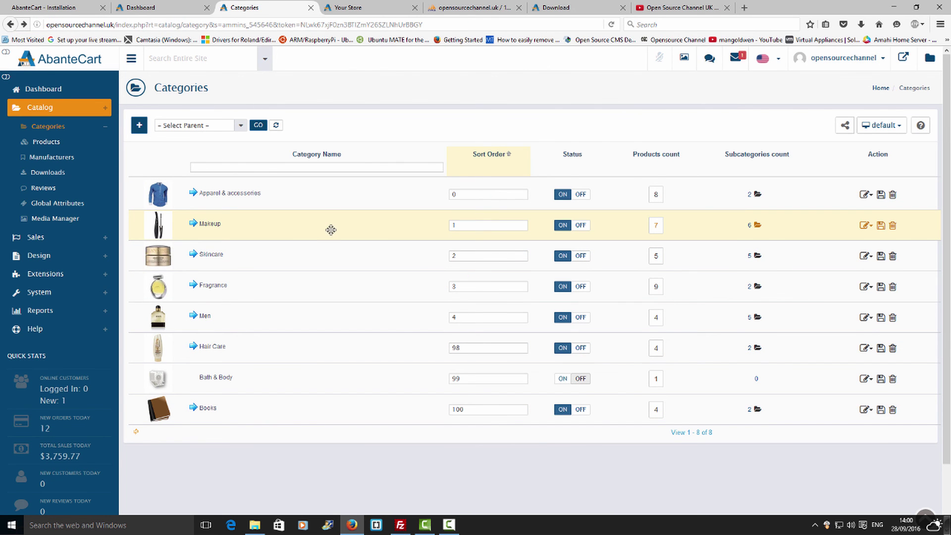
pyautogui.click(51, 93)
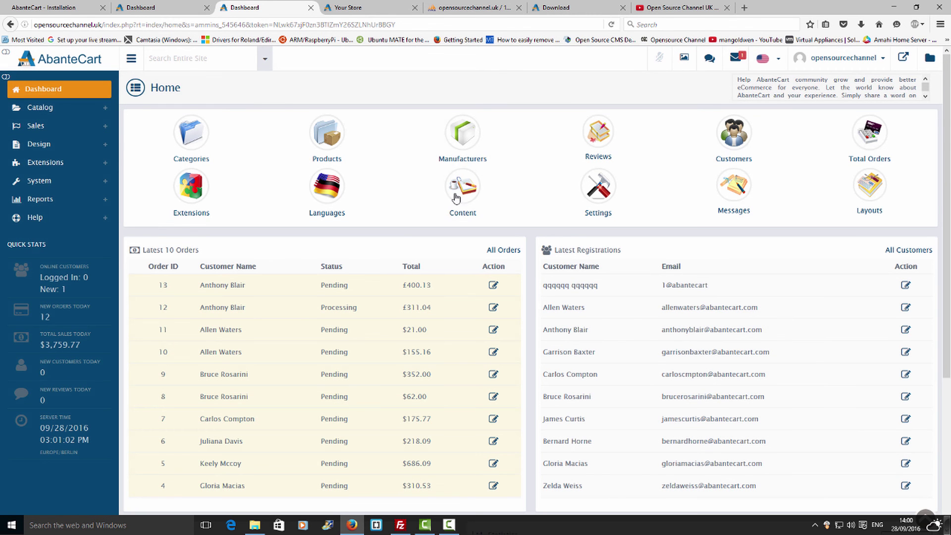
pyautogui.click(464, 160)
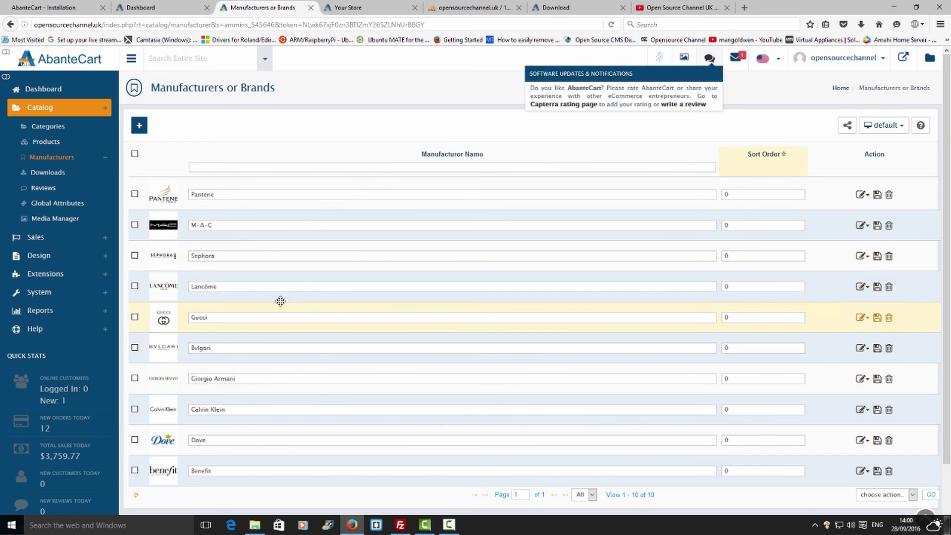
pyautogui.scroll(-3, 278, 300)
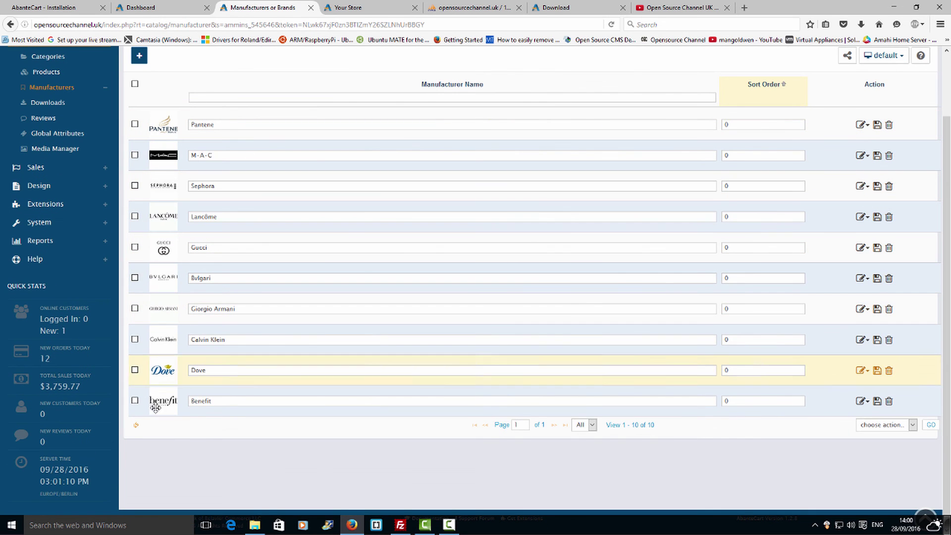
pyautogui.scroll(1, 258, 397)
pyautogui.scroll(3, 259, 396)
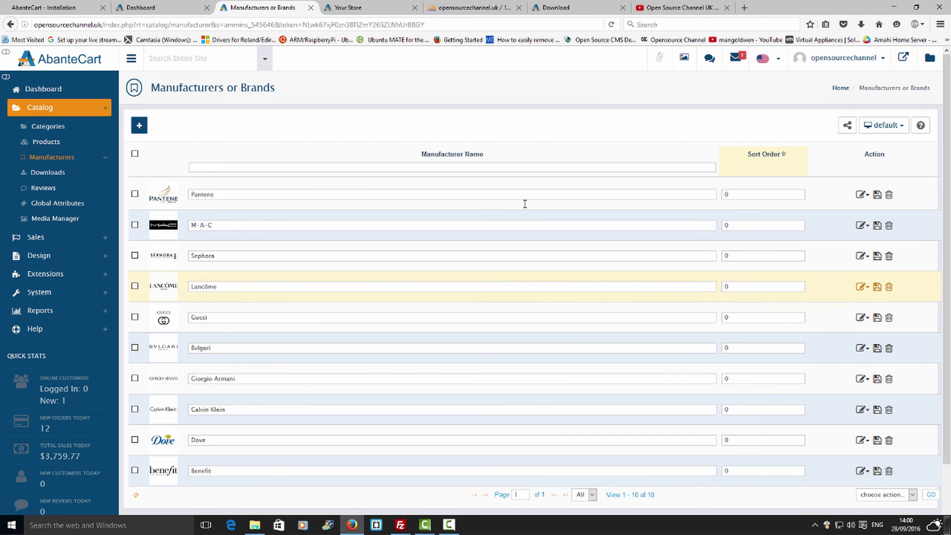
# Step: Open the Open Source Channel UK's Twitter profile from its YouTube banner
pyautogui.click(694, 10)
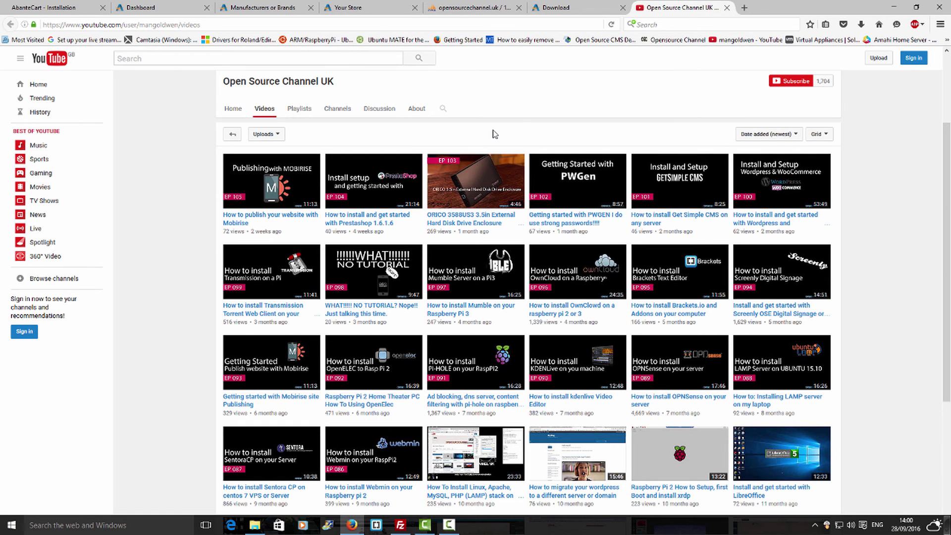
pyautogui.scroll(3, 567, 176)
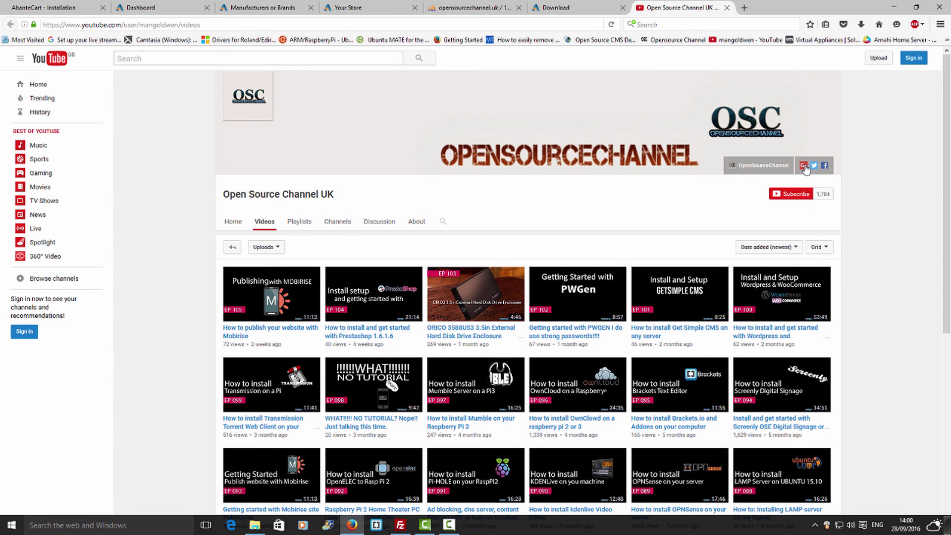
pyautogui.click(814, 166)
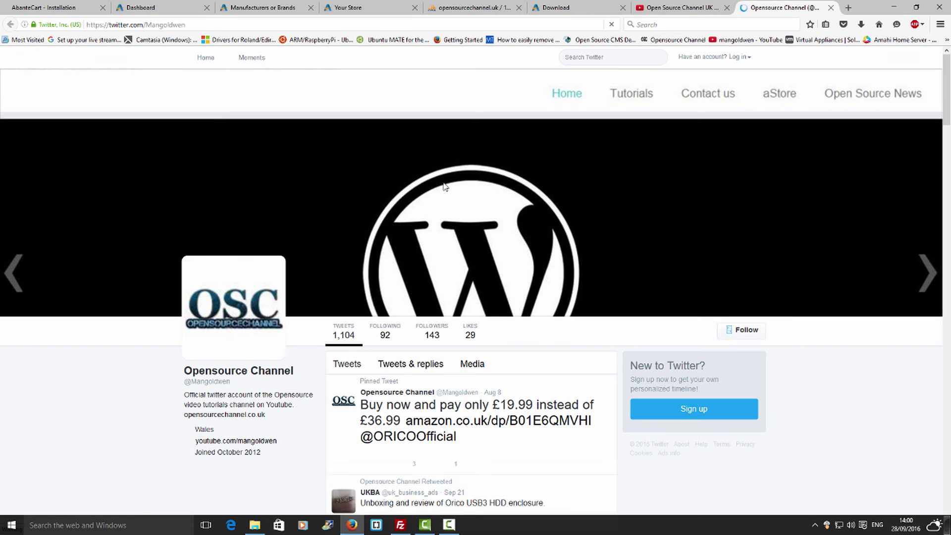
# Step: Back on the YouTube channel, open its Facebook page as well
pyautogui.scroll(-3, 443, 203)
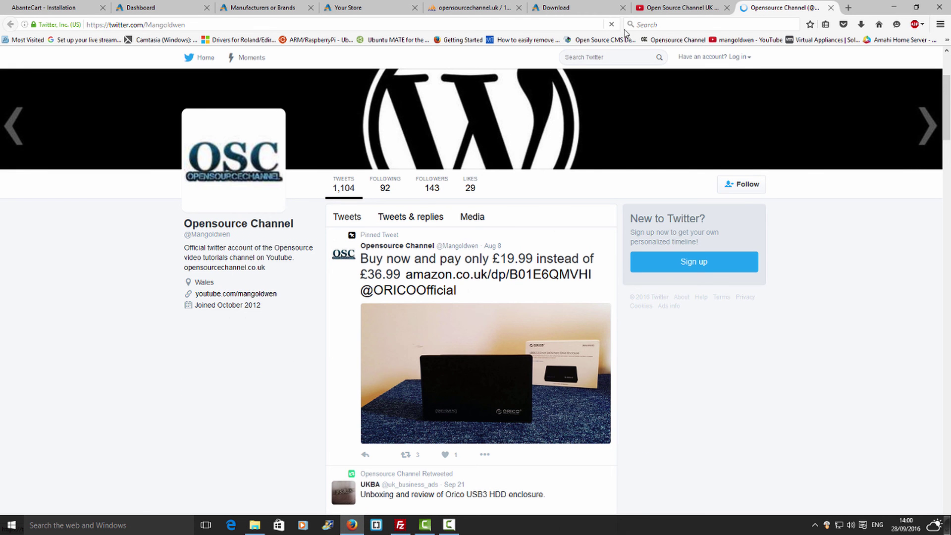
pyautogui.click(683, 8)
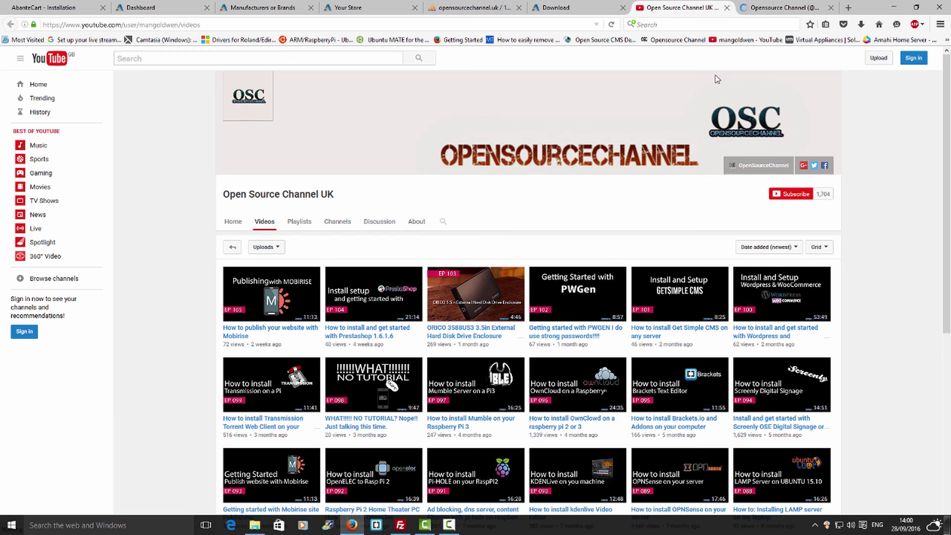
pyautogui.click(825, 169)
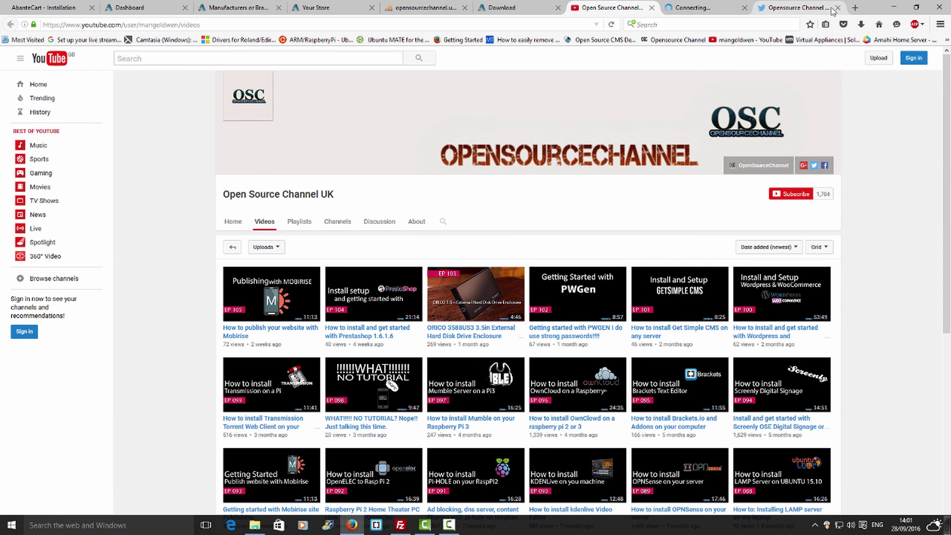
# Step: Browse the channel's Facebook page, dismiss the login prompt with Not Now, and close it
pyautogui.click(798, 10)
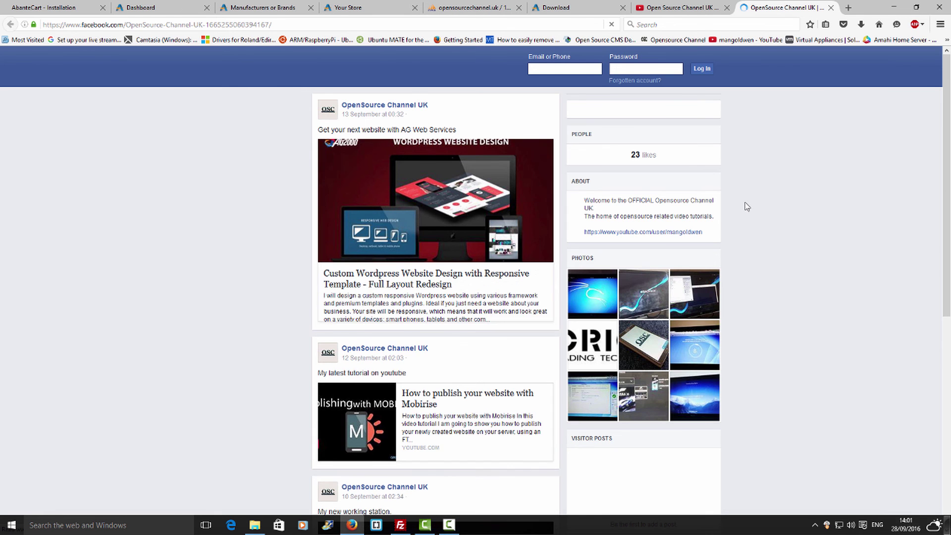
pyautogui.scroll(-10, 923, 226)
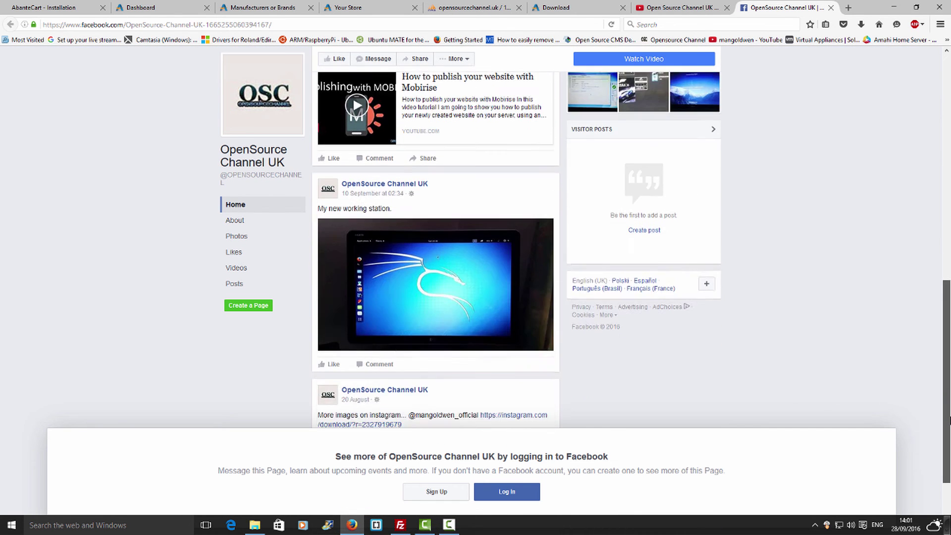
pyautogui.click(472, 314)
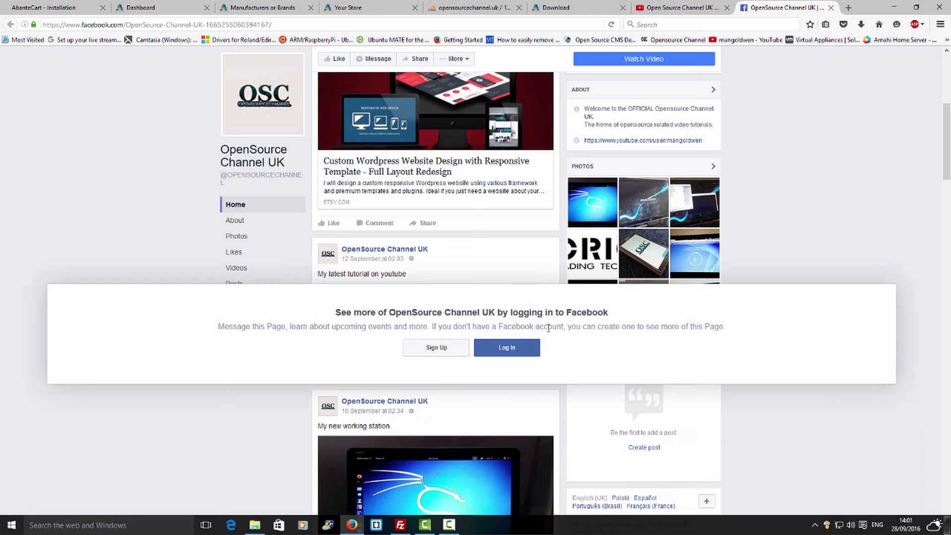
pyautogui.scroll(10, 946, 175)
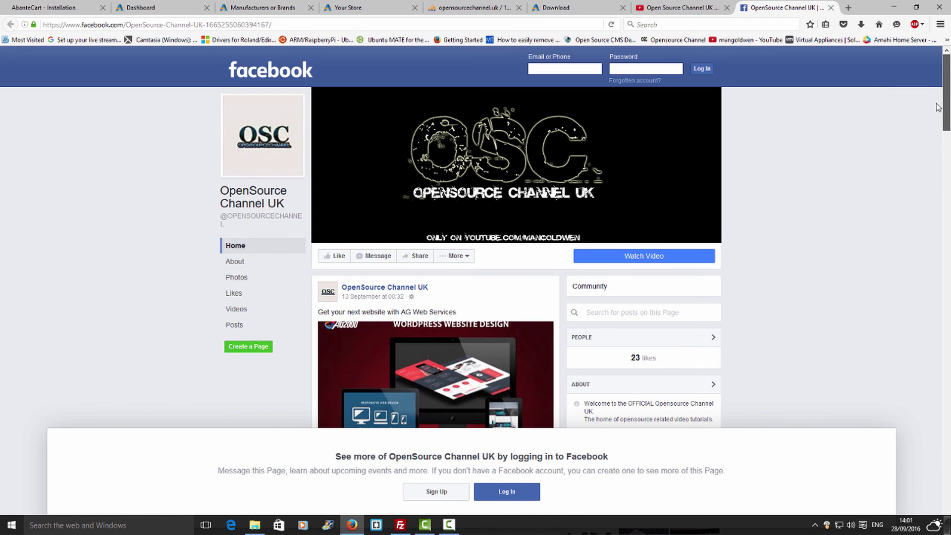
pyautogui.click(830, 7)
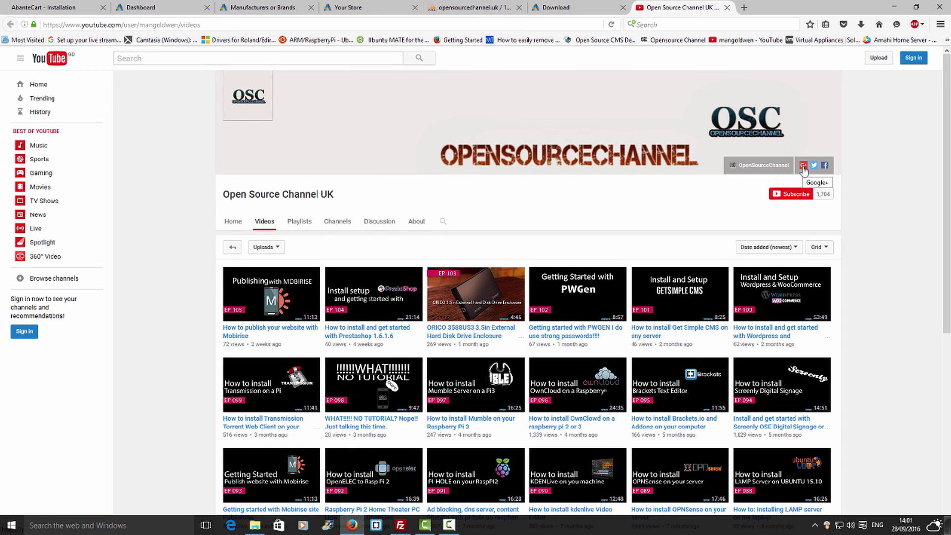
# Step: Look at the channel's About page, then its Home page, and pause the featured ZPanelCP video
pyautogui.click(416, 222)
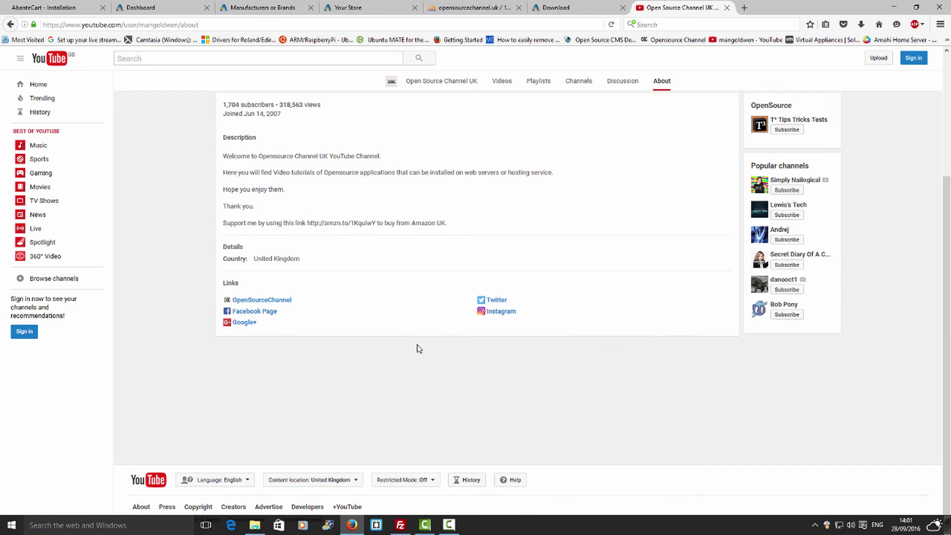
pyautogui.scroll(3, 417, 343)
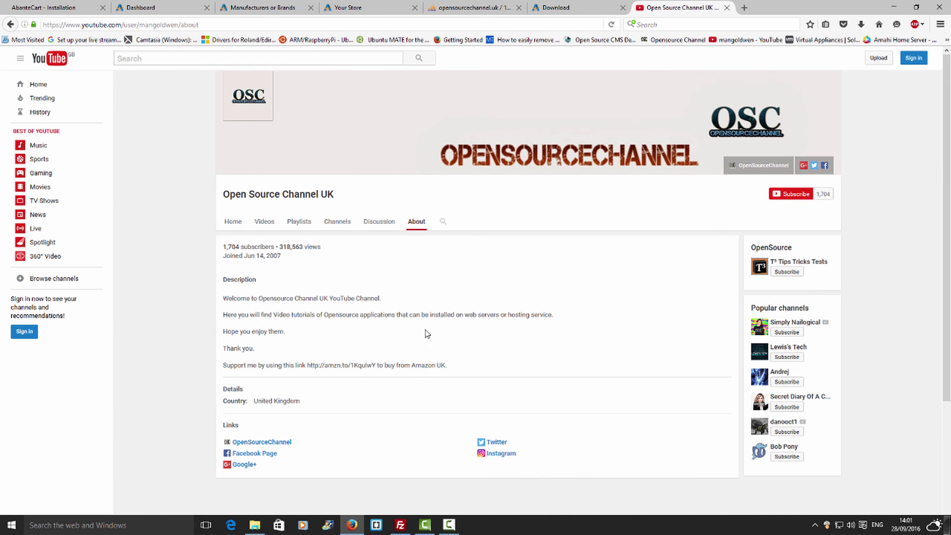
pyautogui.click(229, 108)
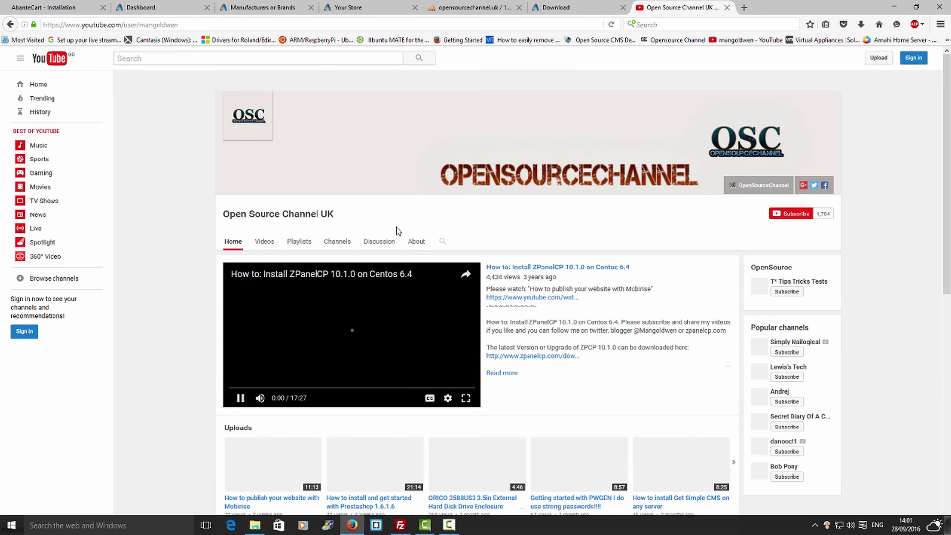
pyautogui.scroll(-1, 319, 363)
pyautogui.click(244, 383)
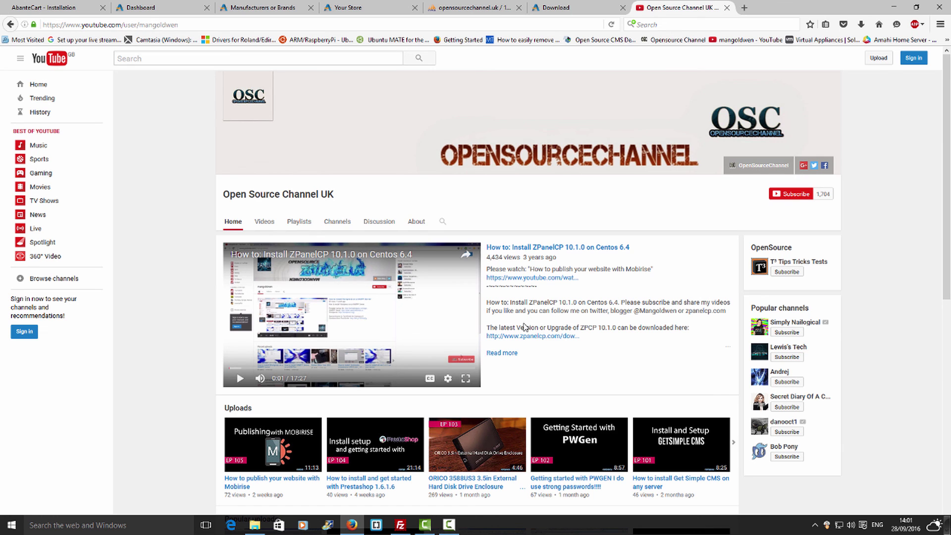